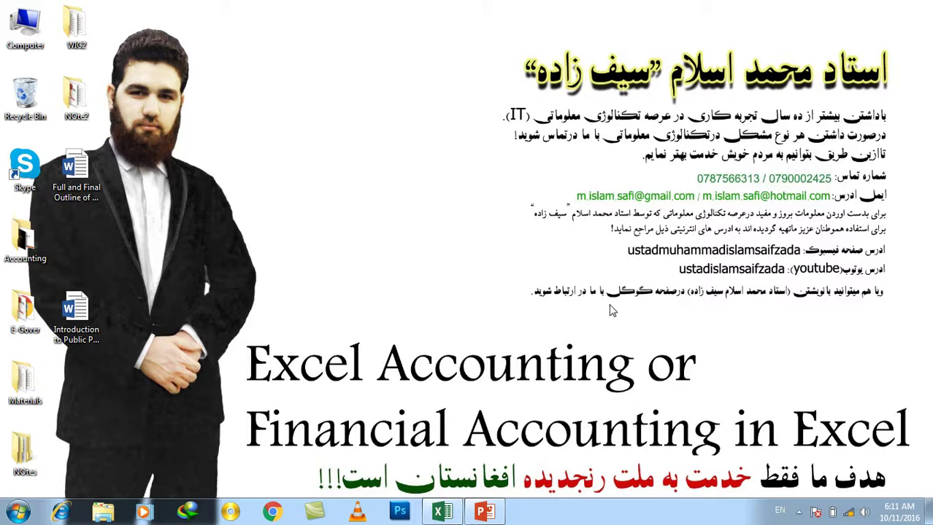
Turn off Show gridlines in Excel's Advanced options, then bring the PowerPoint deck forward
left_click(443, 513)
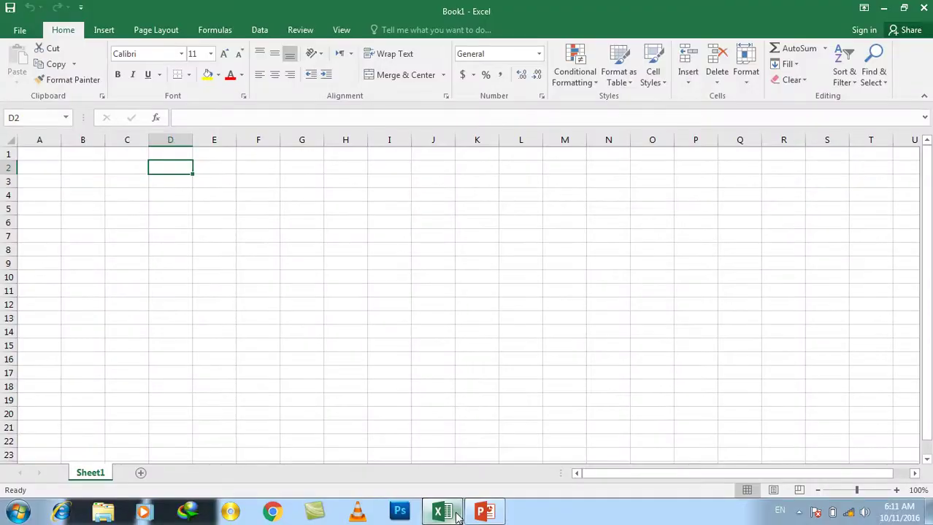
left_click(20, 30)
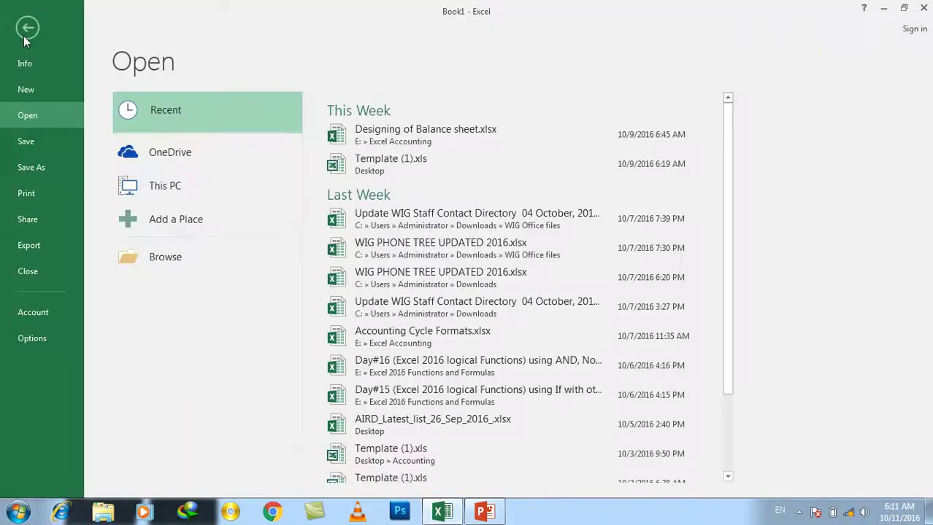
left_click(38, 338)
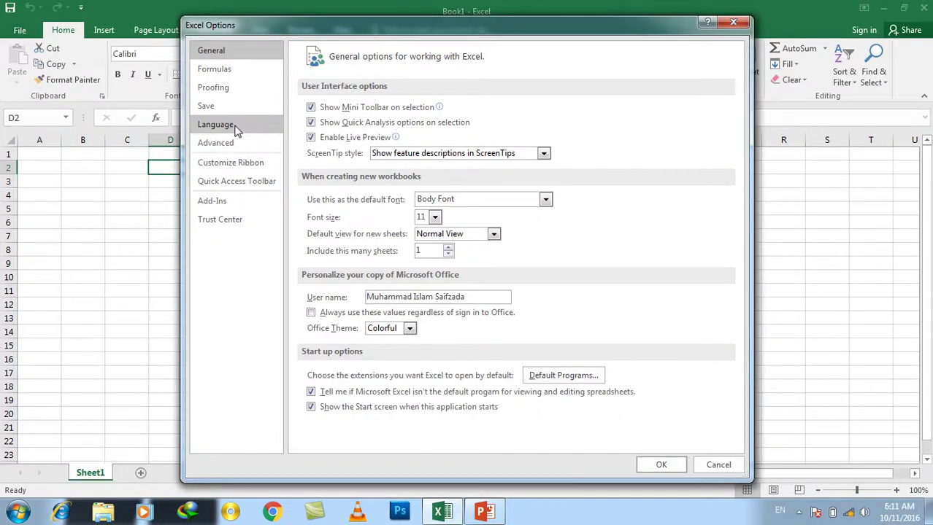
left_click(238, 143)
scroll(726, 219, "down", 5)
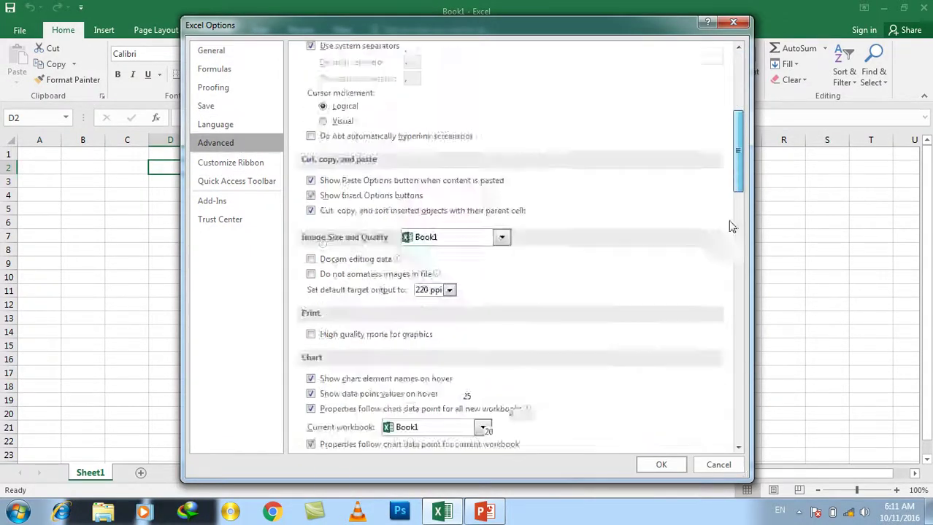
scroll(727, 310, "down", 5)
scroll(726, 310, "down", 5)
scroll(728, 351, "up", 2)
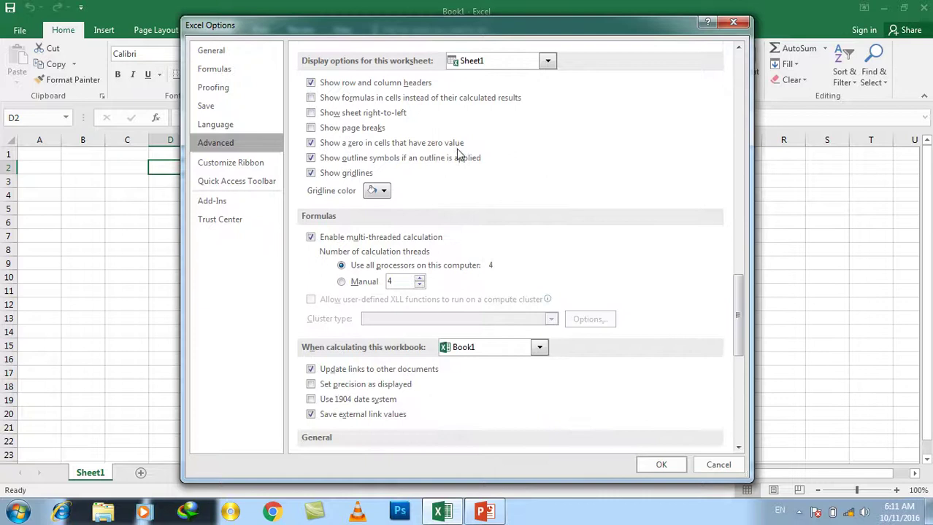
left_click(338, 176)
key("Return")
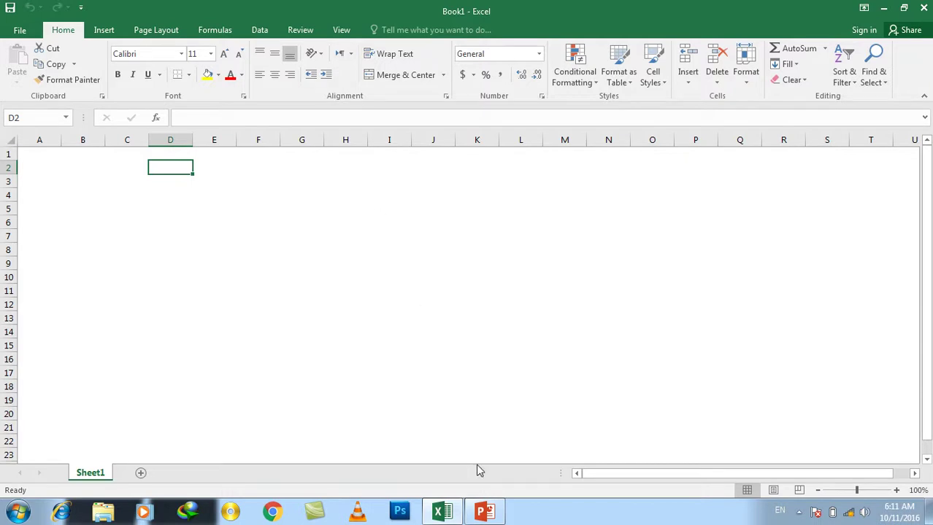
left_click(485, 513)
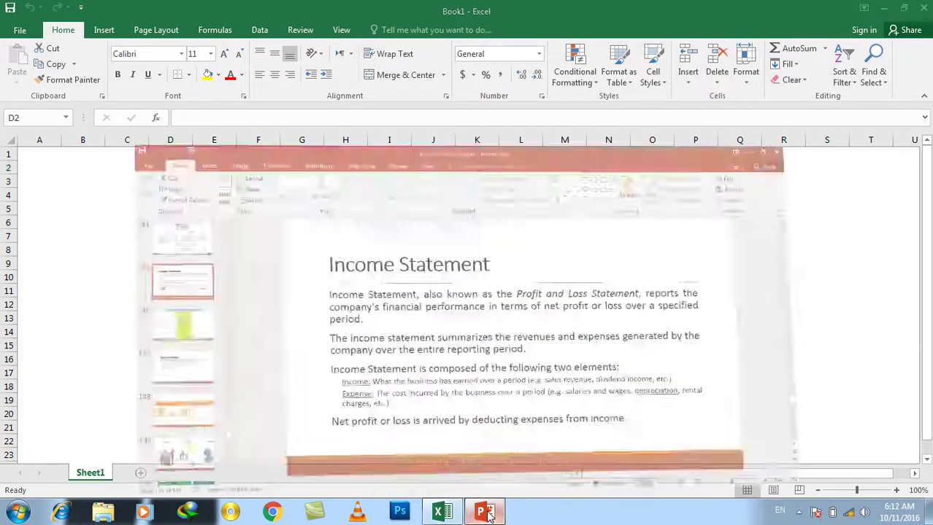
Display slide 146, The Income Statement Framework
left_click(86, 269)
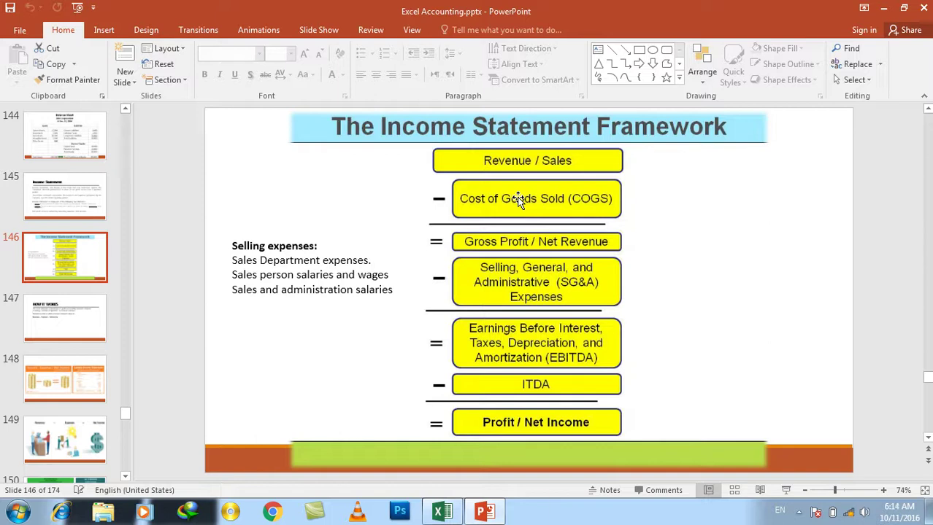
Browse the sample income statement slides 148 to 150, then return to the Excel workbook
left_click(82, 377)
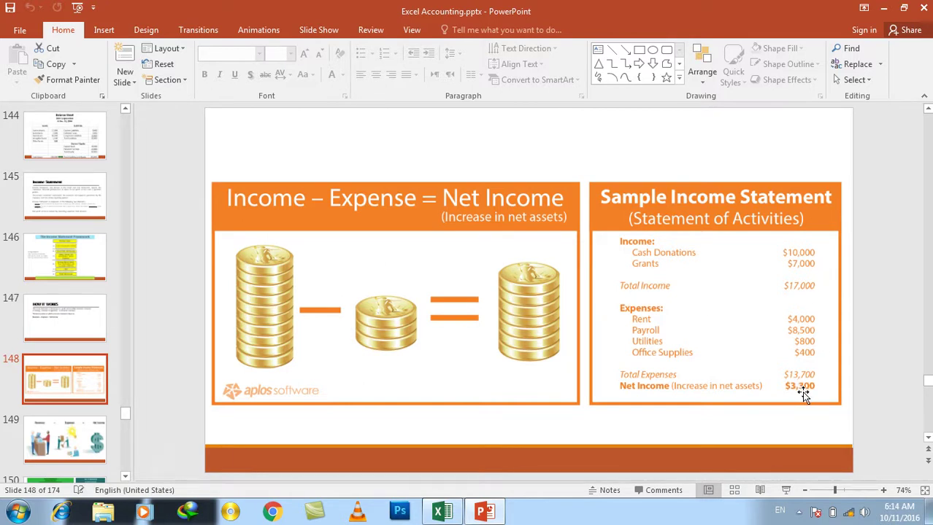
left_click(63, 440)
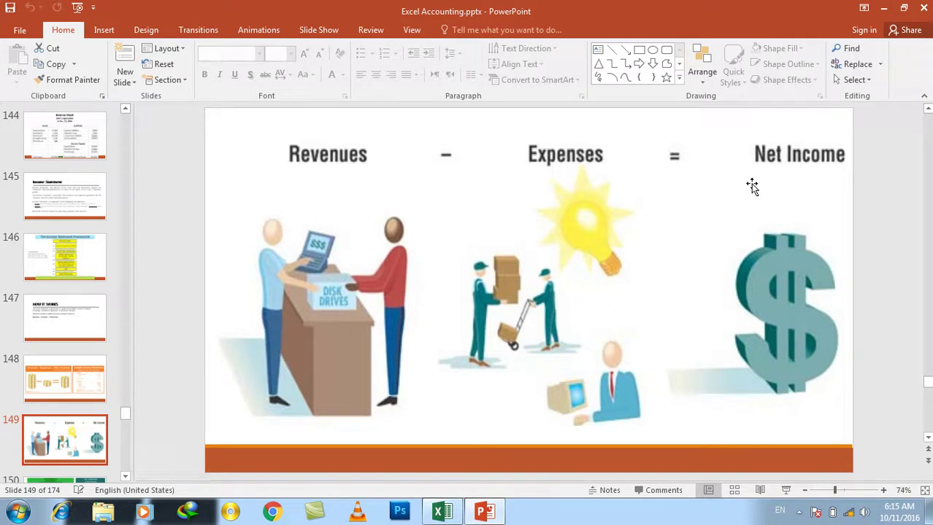
scroll(751, 187, "down", 1)
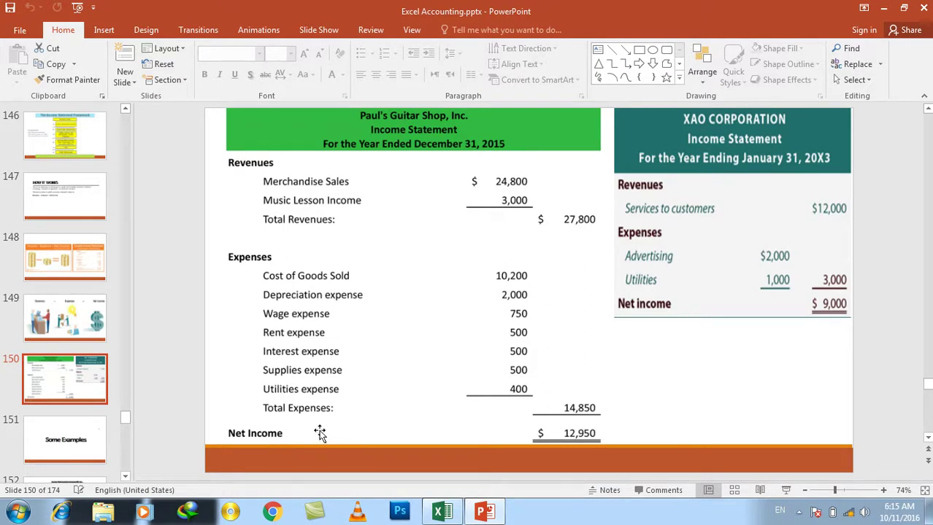
left_click(440, 513)
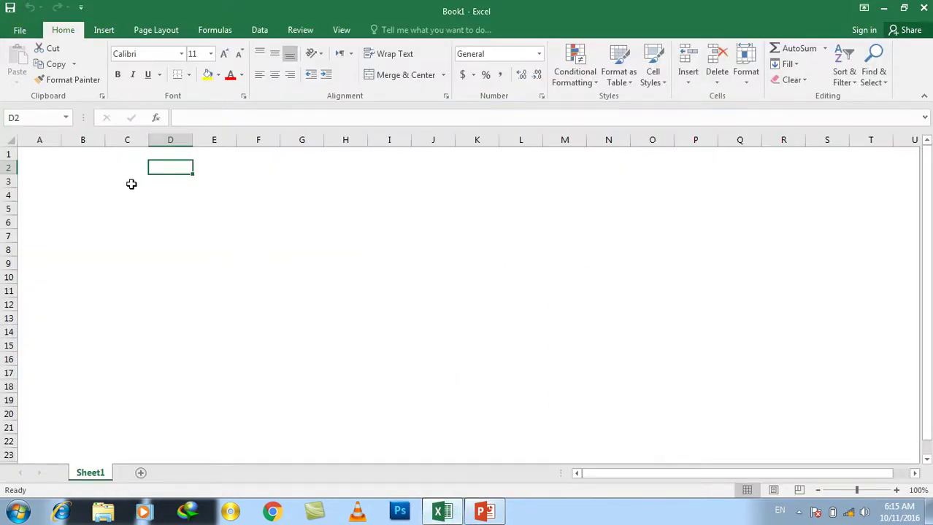
Merge C1:F2 and enter the title 'Simple format of income statement'
left_click_drag(121, 159, 241, 166)
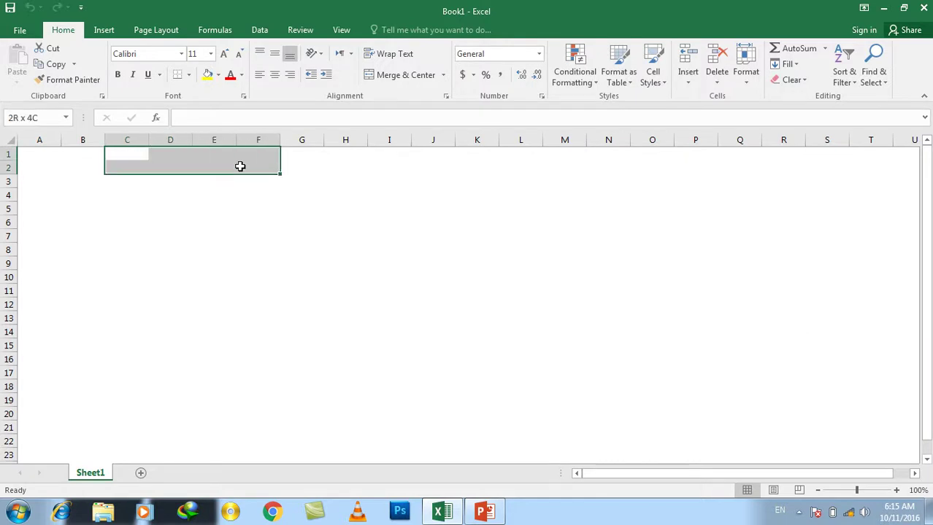
left_click(387, 79)
type("Simple format of income statement")
key("Return")
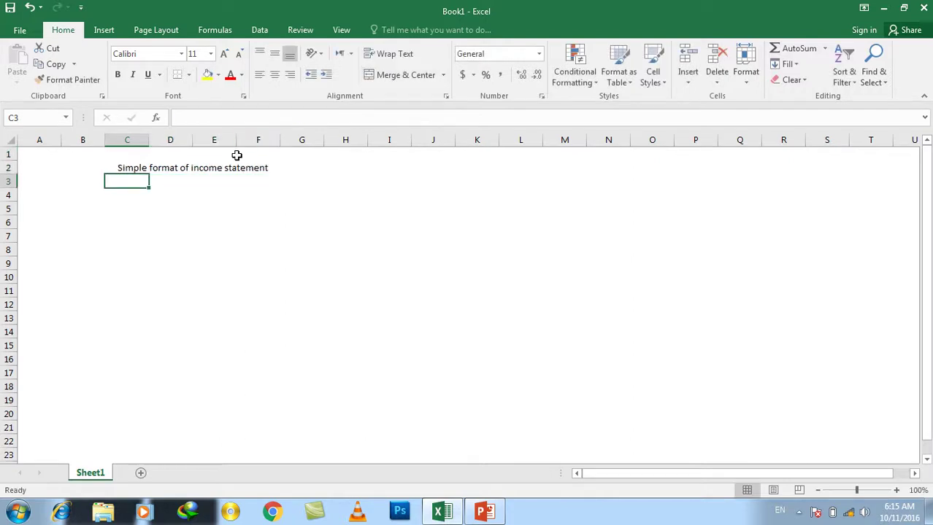
Make the title bold, 14-point and middle-aligned, and widen column F to fit it
left_click(230, 149)
left_click(275, 54)
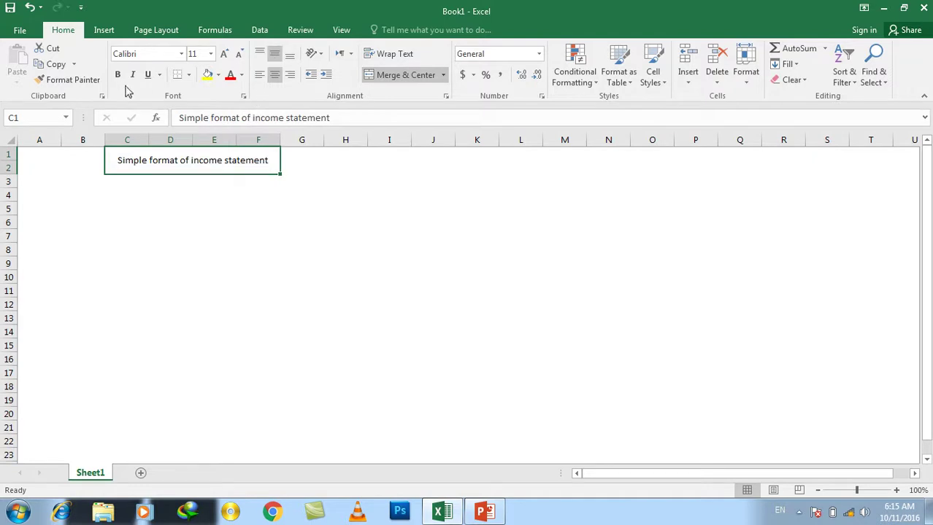
left_click(117, 74)
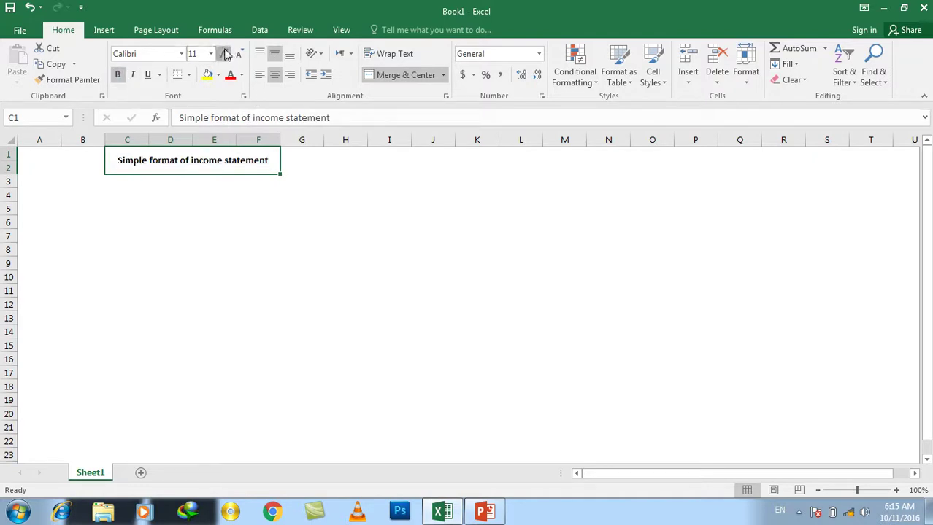
left_click(224, 54)
left_click(225, 55)
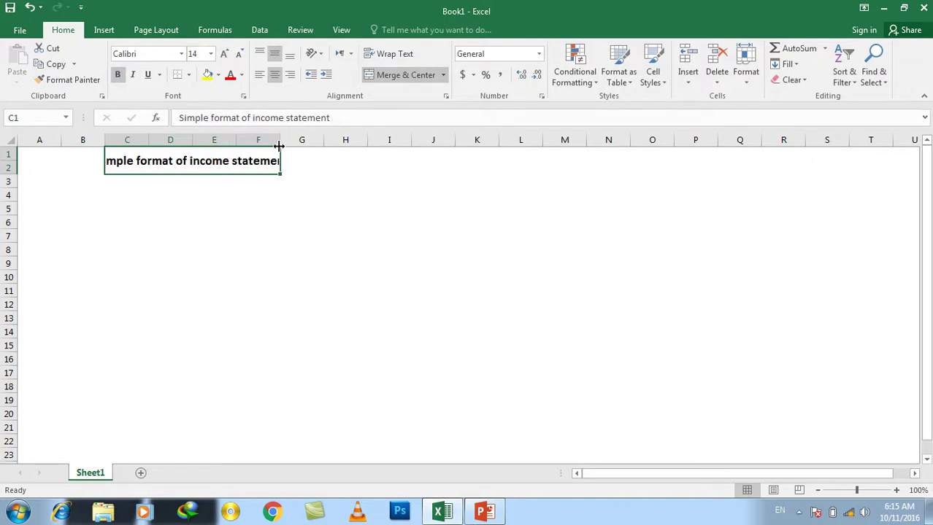
left_click_drag(280, 137, 302, 137)
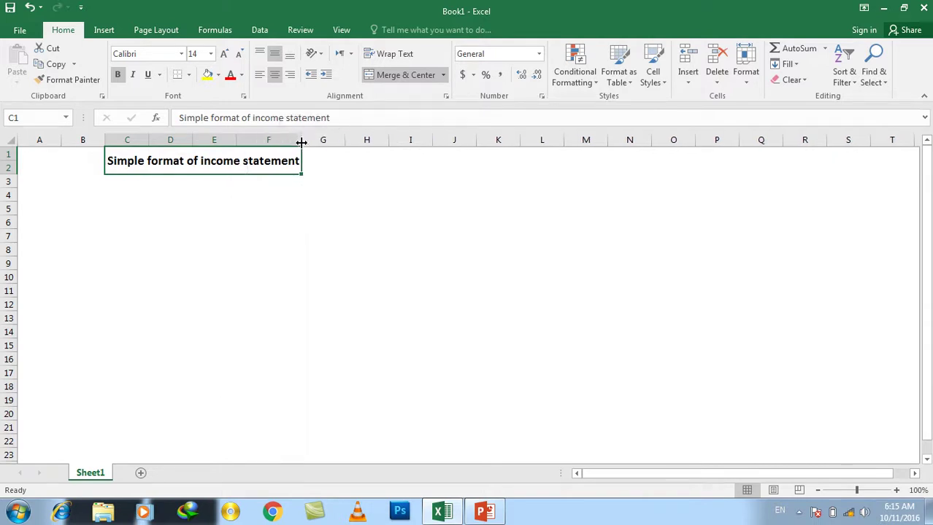
left_click(267, 204)
left_click_drag(56, 195, 90, 195)
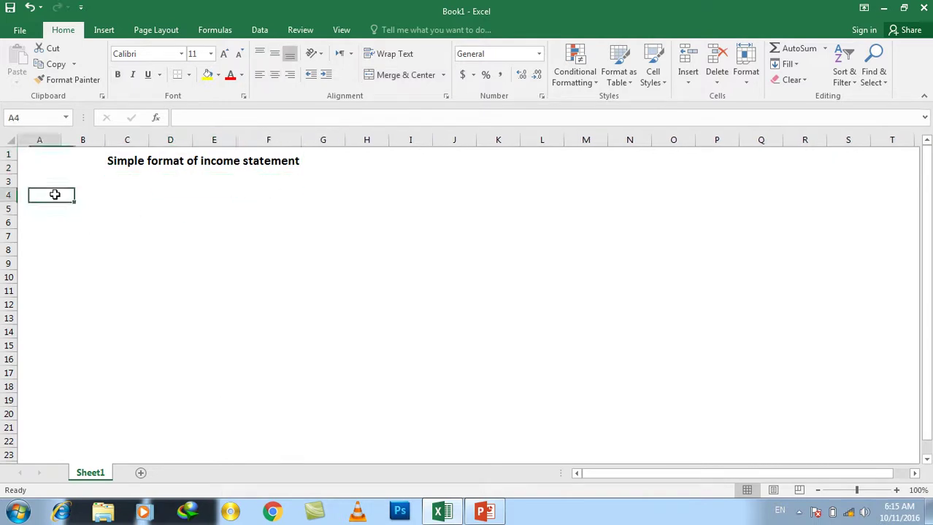
Merge A4:B4 into a 16-point 'income' heading with a bottom border
left_click(387, 77)
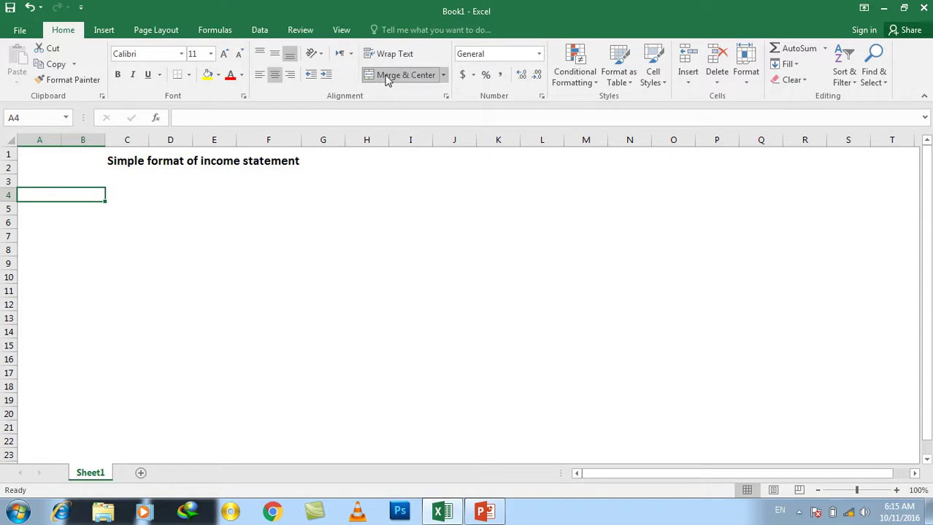
type("income")
key("Return")
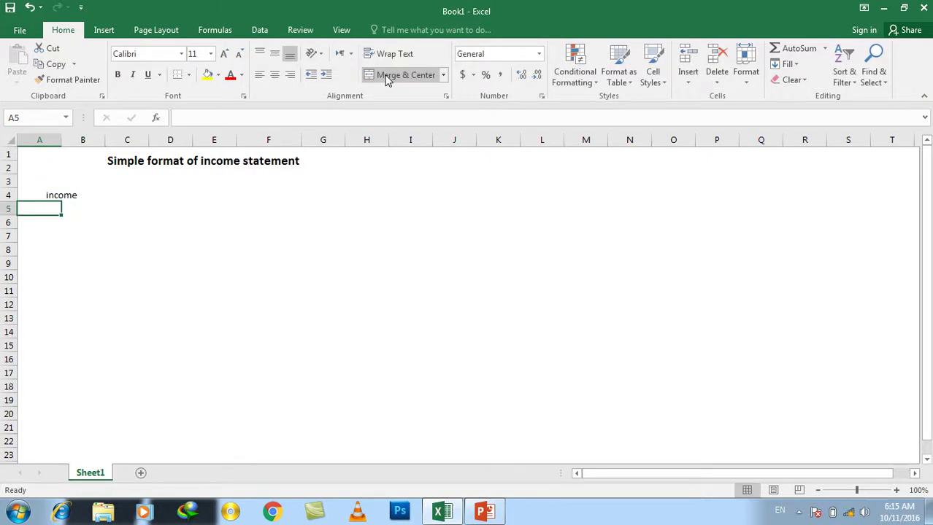
left_click(63, 199)
left_click(225, 55)
left_click(224, 56)
left_click(225, 55)
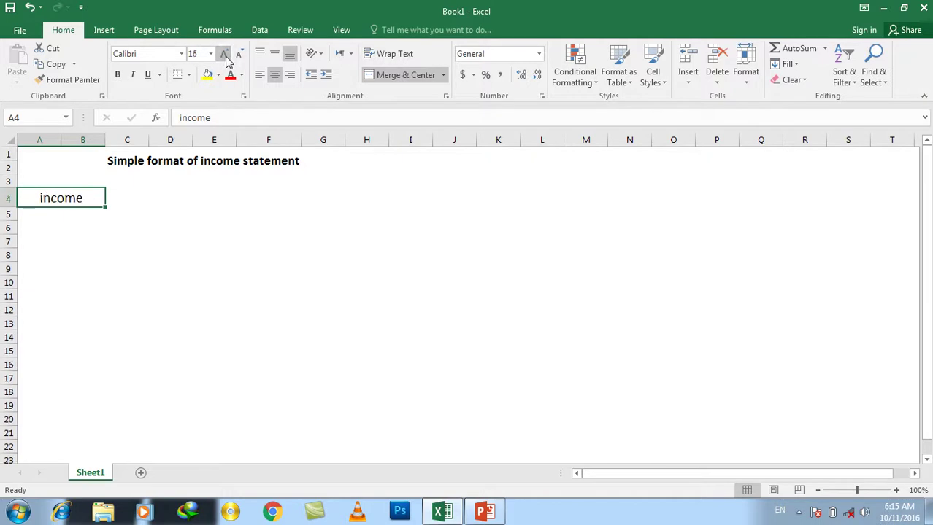
left_click(189, 75)
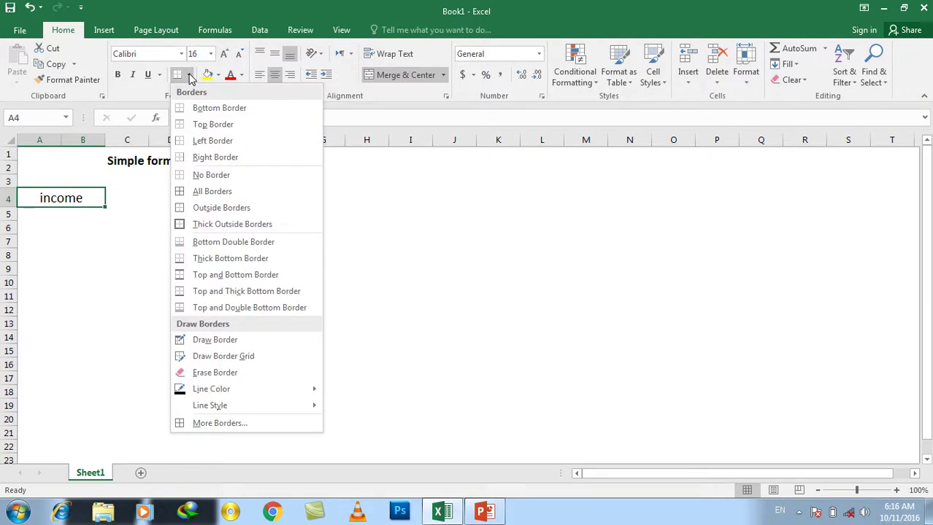
left_click(212, 108)
left_click(210, 241)
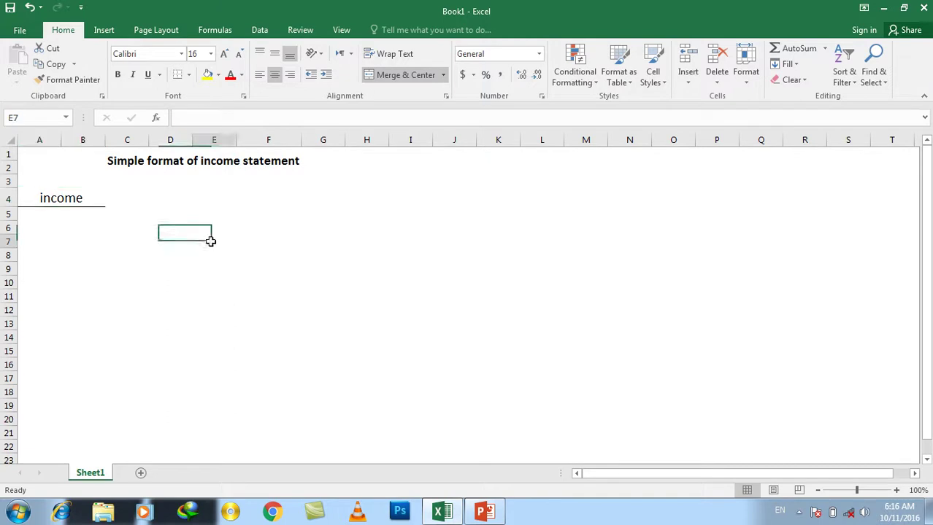
Merge A11:B11 and enter an enlarged 'Expense' heading
left_click(87, 217)
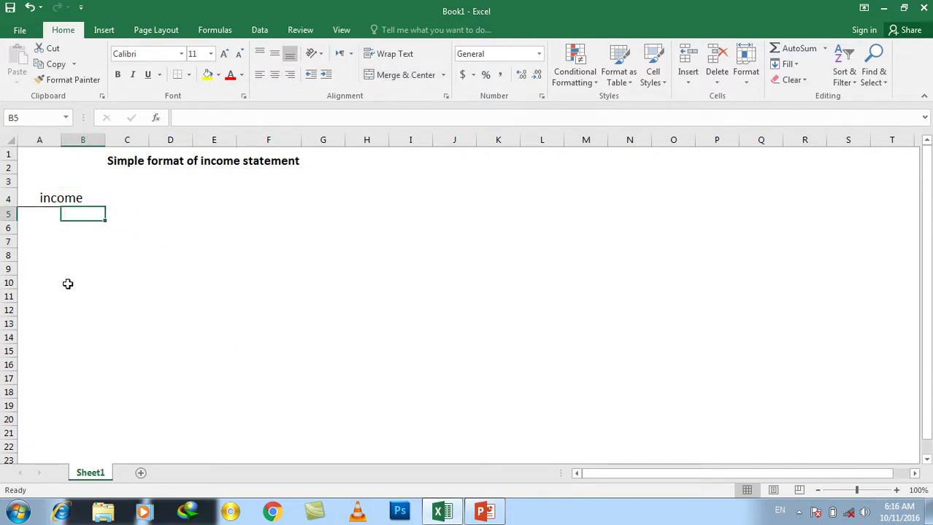
left_click(46, 283)
left_click_drag(46, 293, 88, 293)
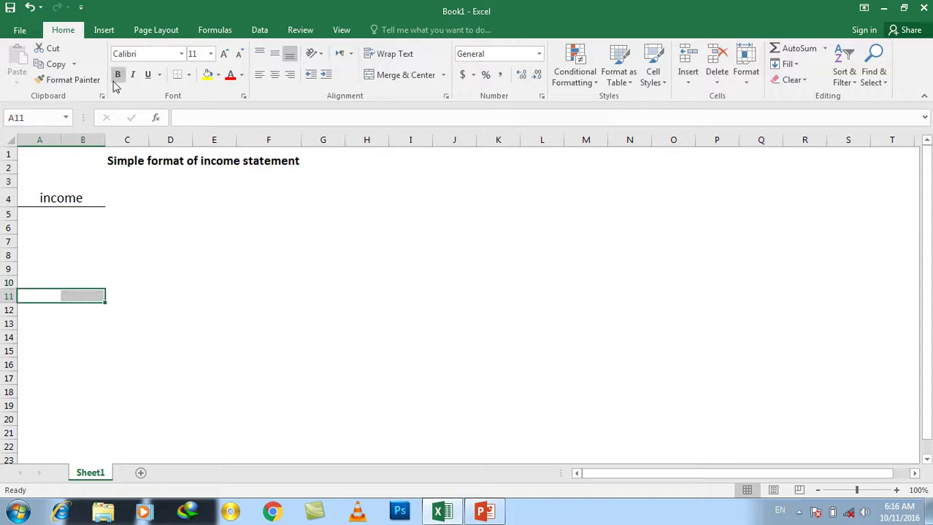
left_click(384, 76)
type("Expense")
key("Return")
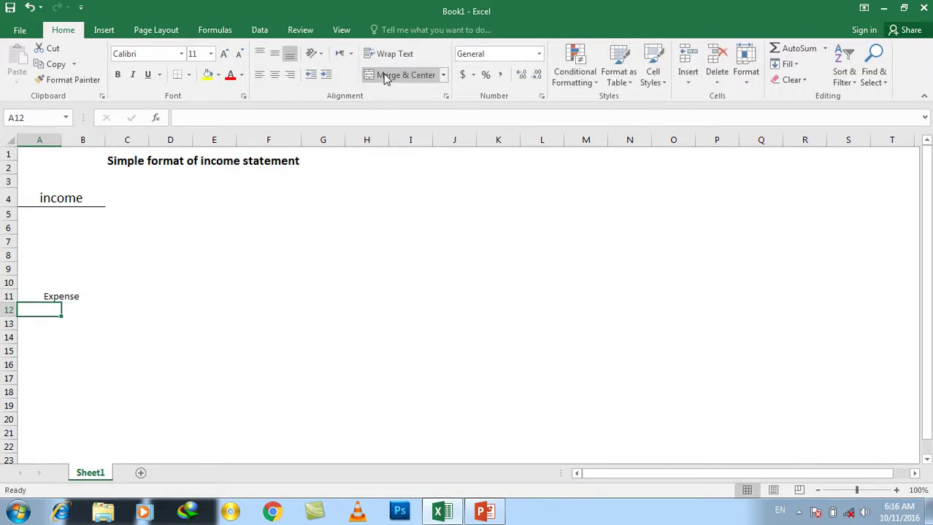
left_click(87, 296)
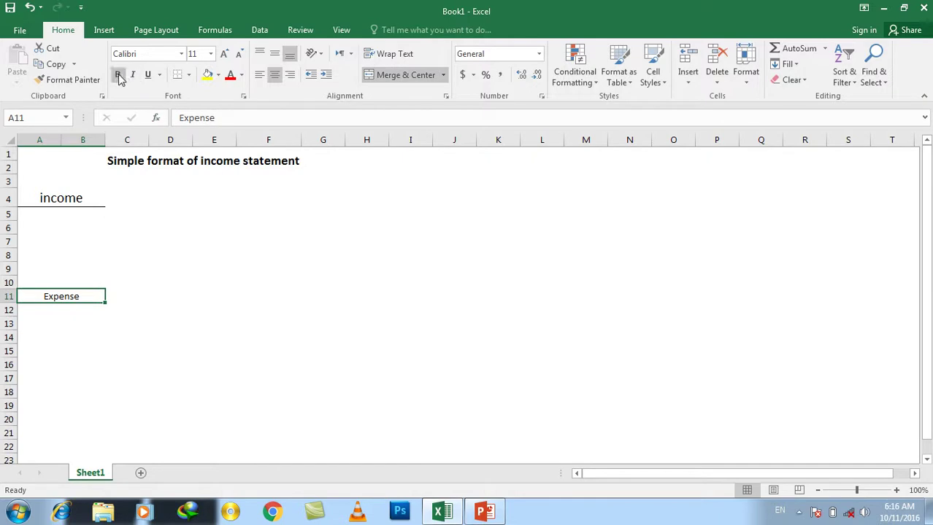
left_click(226, 54)
left_click(226, 54)
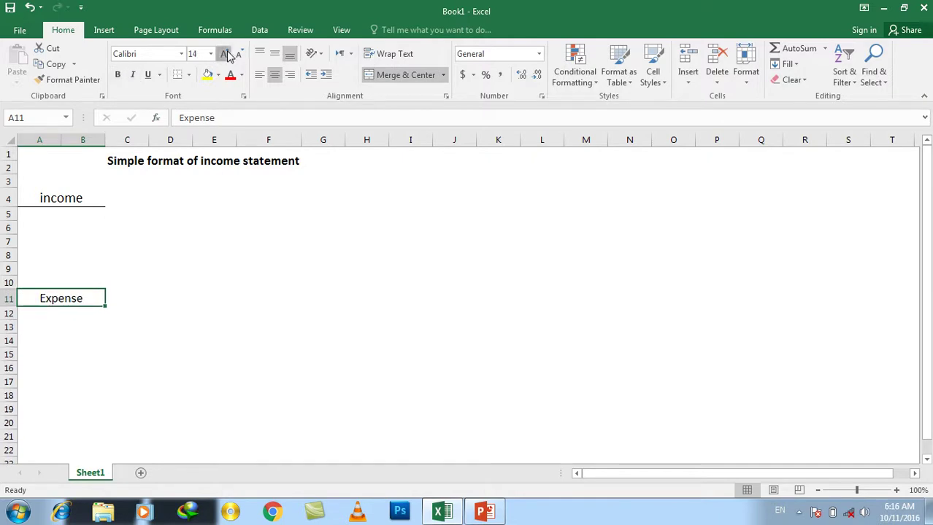
left_click(226, 54)
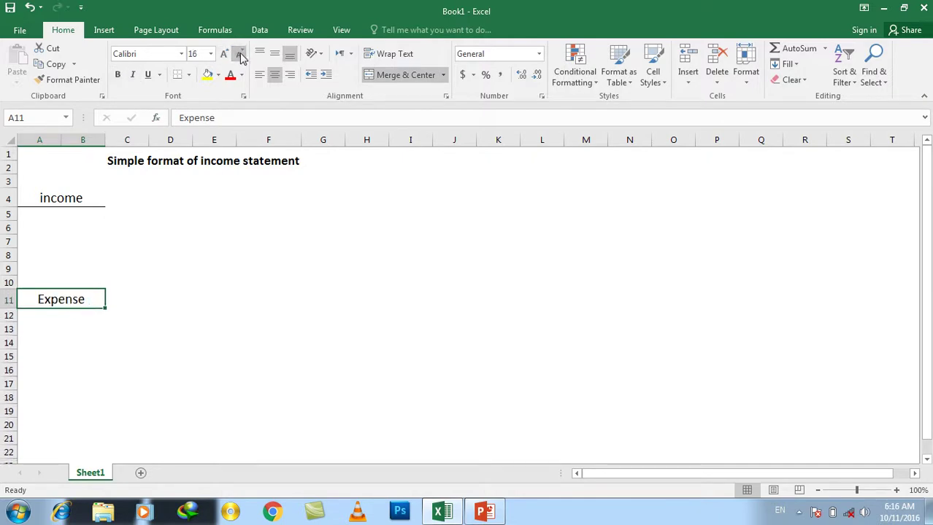
left_click(154, 315)
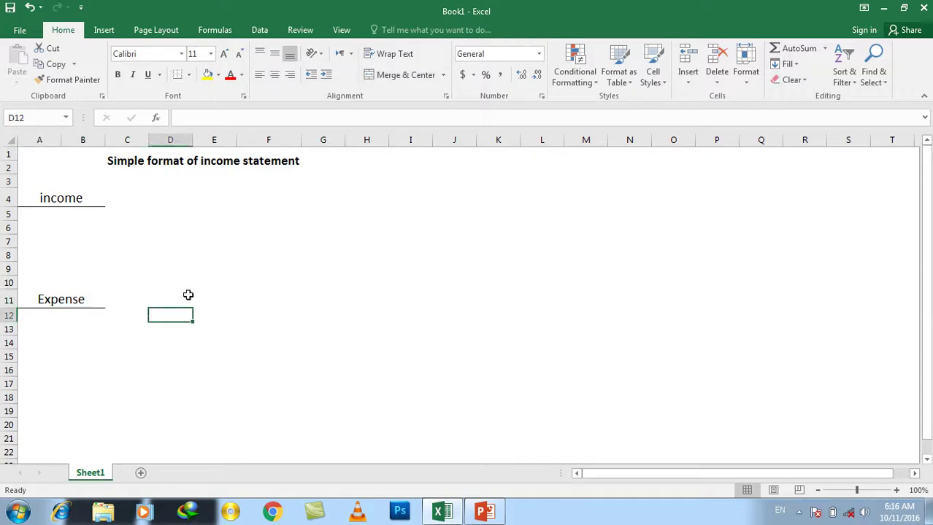
Merge A9:B9 into a 'Total Income' label with a bottom border
left_click(45, 281)
mouse_move(38, 271)
left_mouse_down()
mouse_move(77, 279)
mouse_move(86, 267)
left_mouse_up()
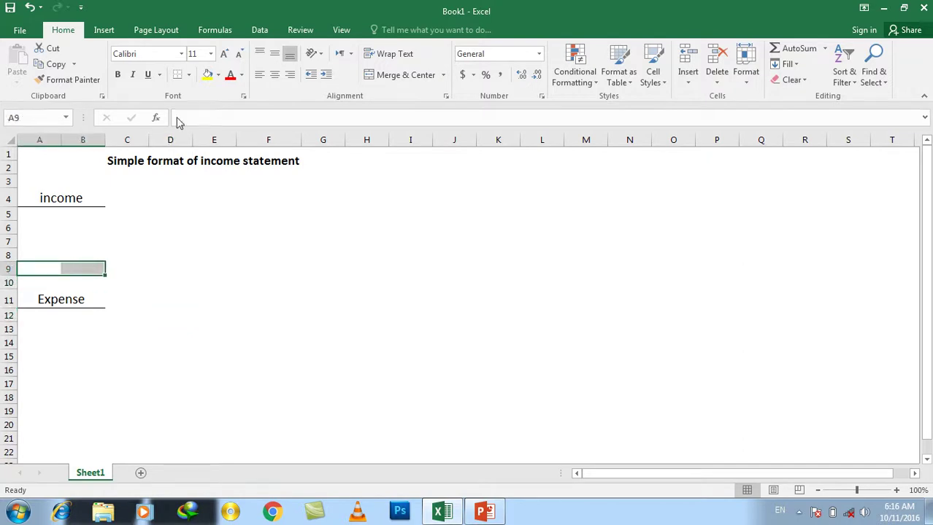
left_click(379, 82)
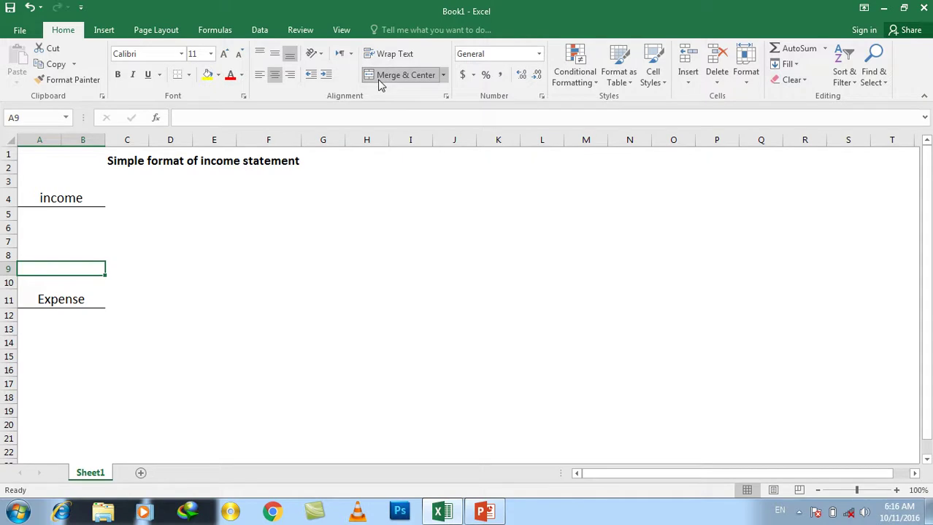
type("Net incom")
key("BackSpace")
key("BackSpace")
key("BackSpace")
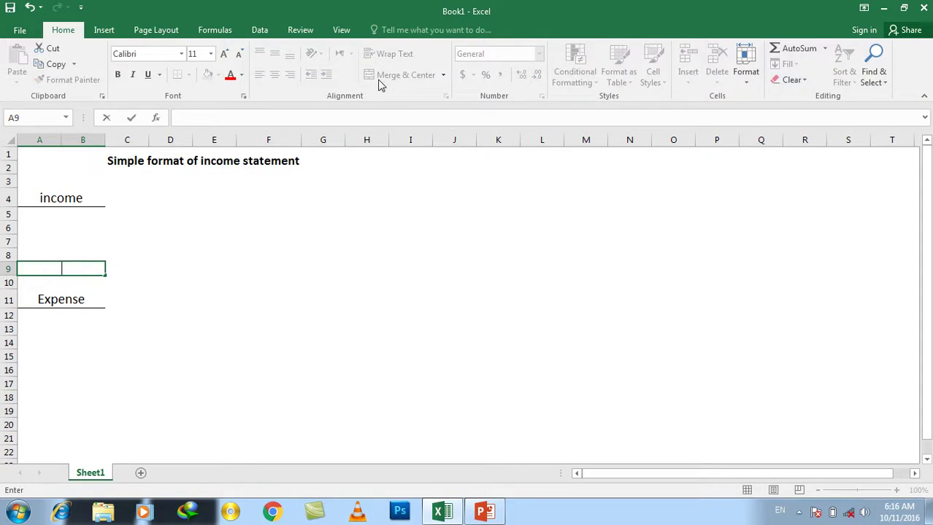
type("tal Incom")
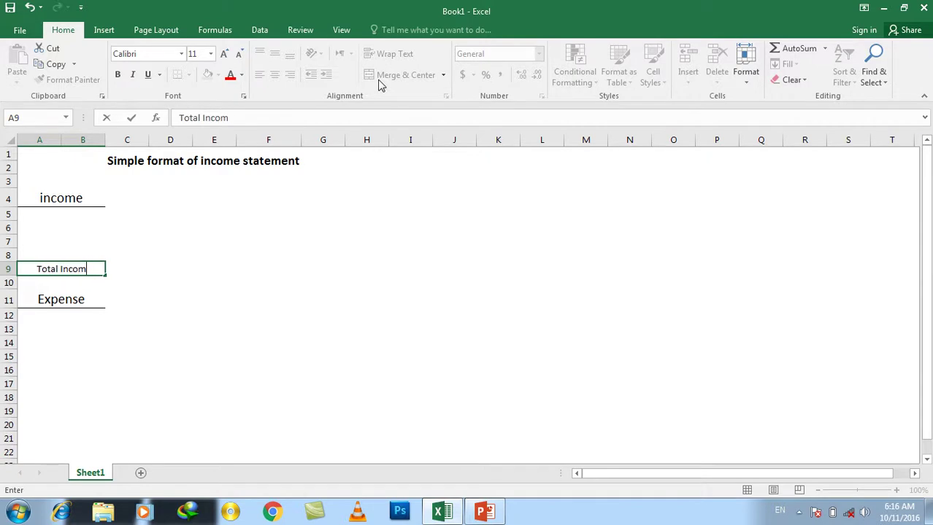
type("e")
key("Return")
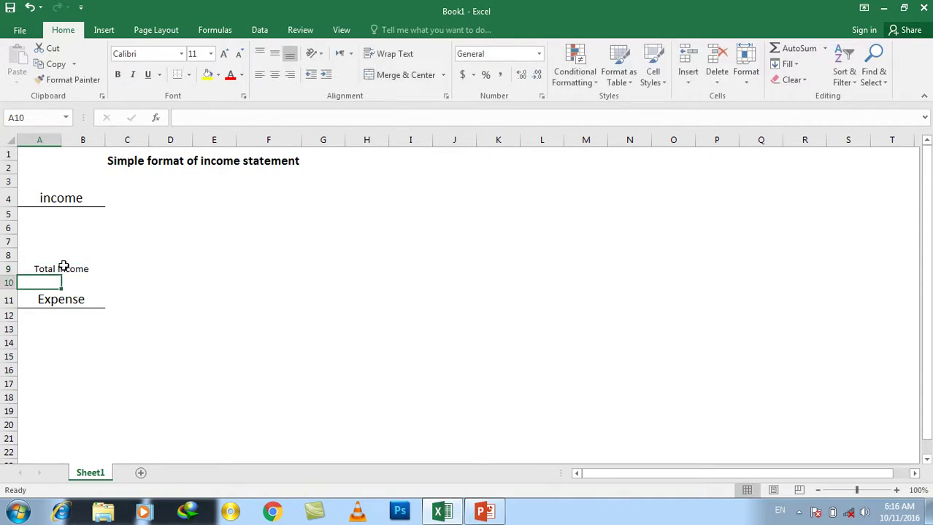
left_click(63, 268)
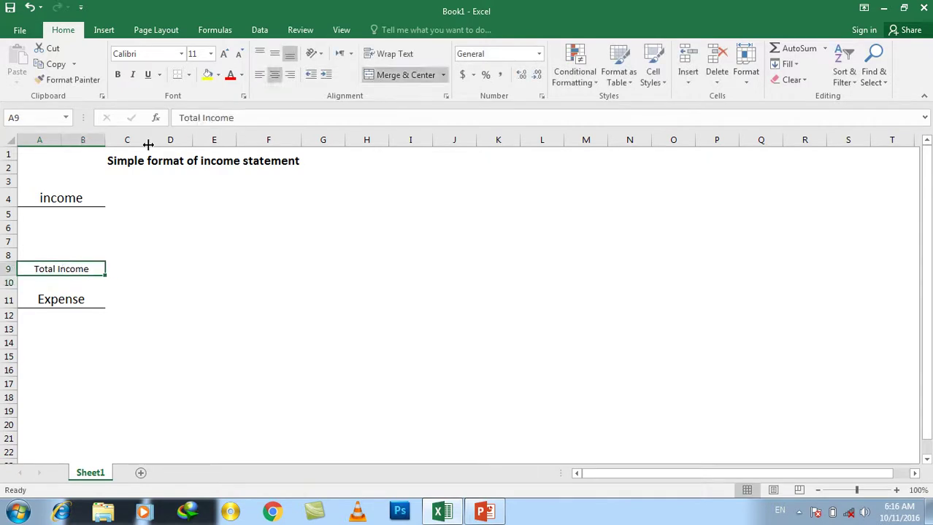
left_click(177, 75)
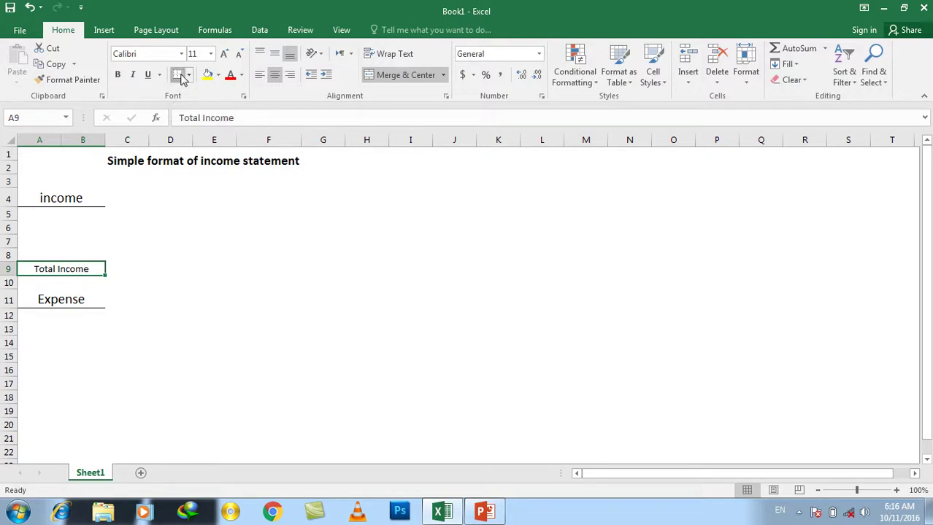
left_click(195, 312)
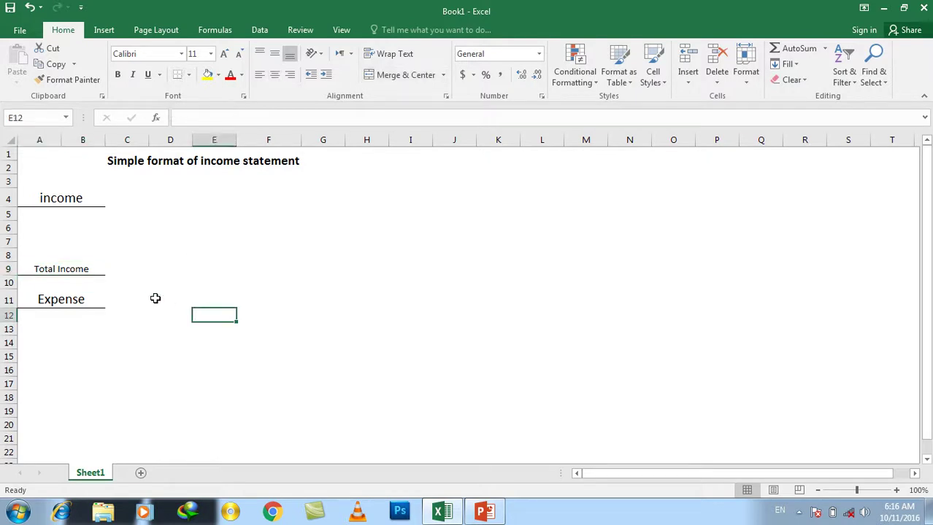
Merge A17:B17 for a 'total Expense' label and middle-align both total labels
left_click(64, 383)
left_click_drag(42, 383, 88, 382)
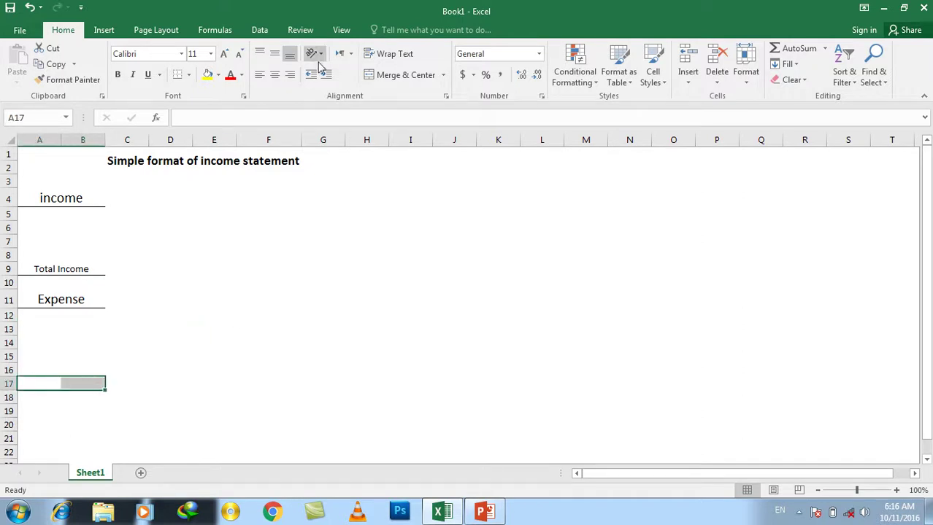
left_click(381, 78)
type("t")
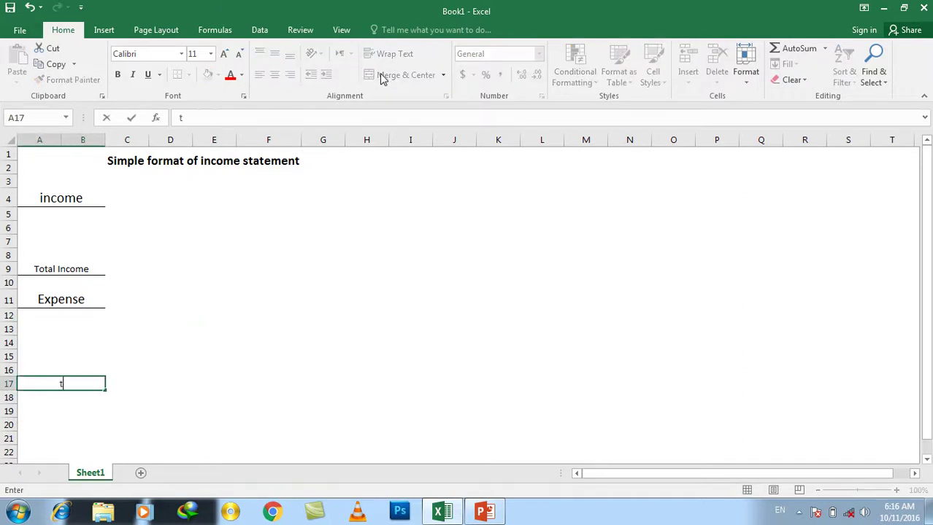
type("otal Expense")
key("Return")
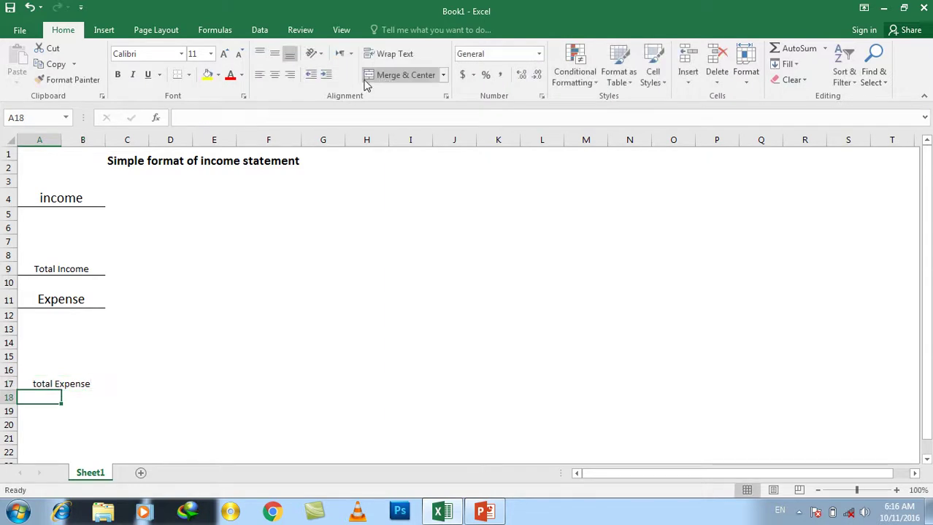
left_click(58, 387)
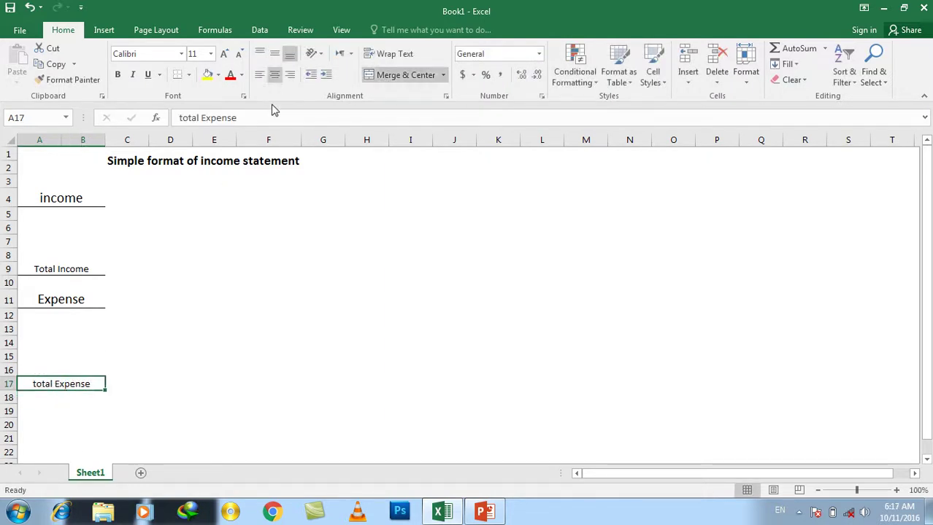
left_click(274, 54)
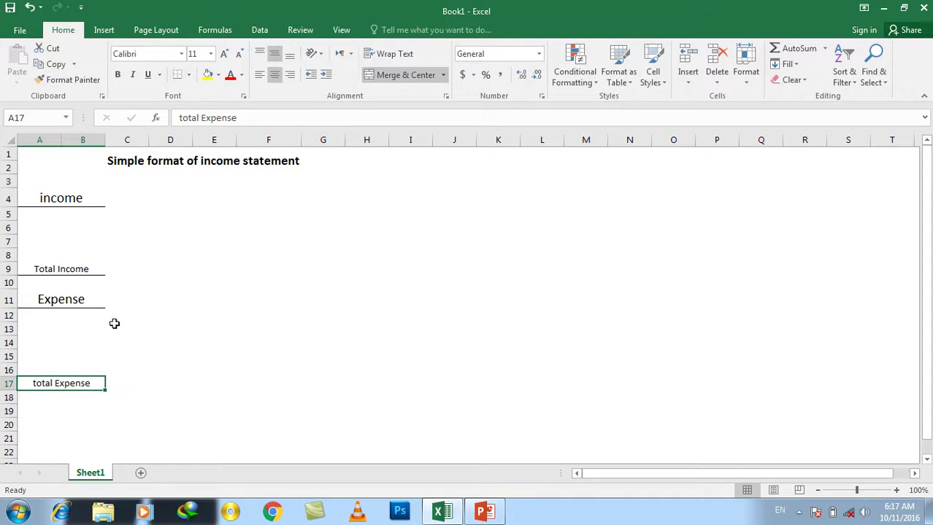
left_click(72, 269)
left_click(274, 55)
left_click(98, 382)
Merge A19:B19 and type 'Net income'
left_click_drag(45, 410, 83, 410)
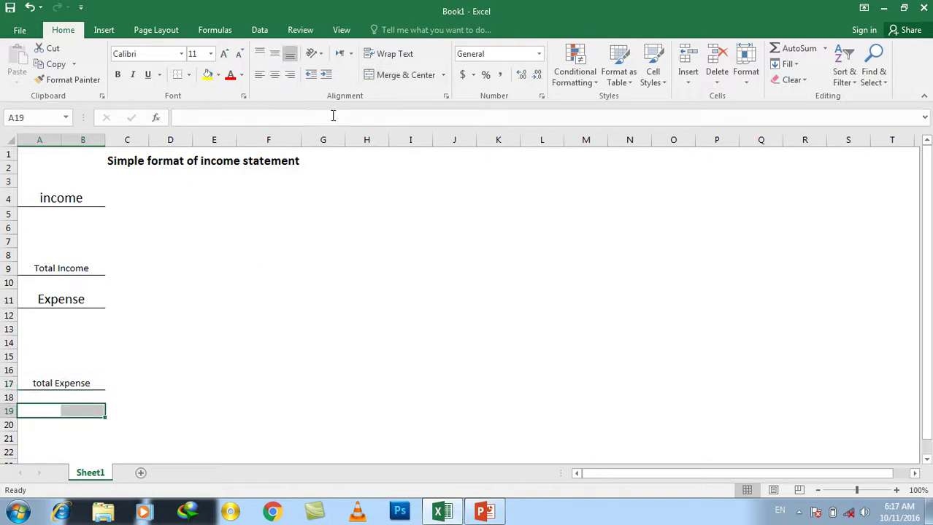
left_click(387, 75)
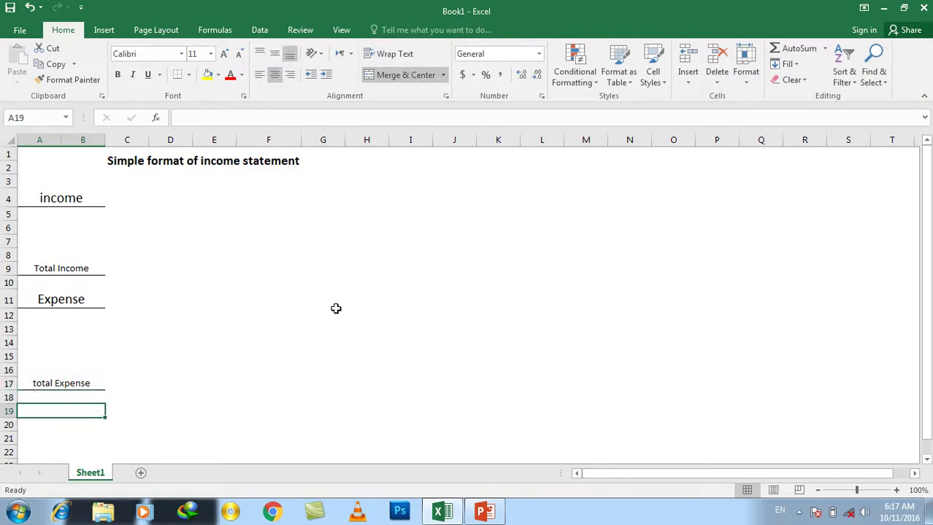
type("Net income")
Middle-align the Net income label and add a top border above it
key("Return")
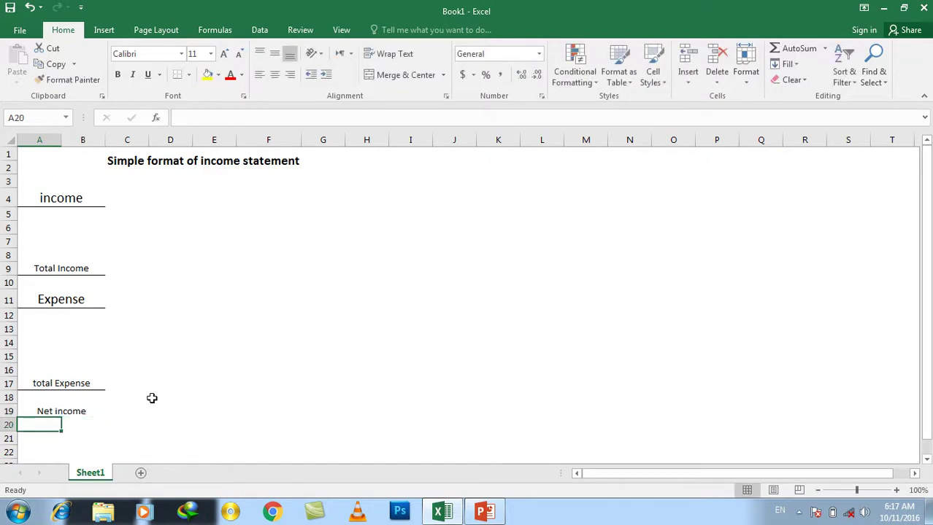
left_click(71, 411)
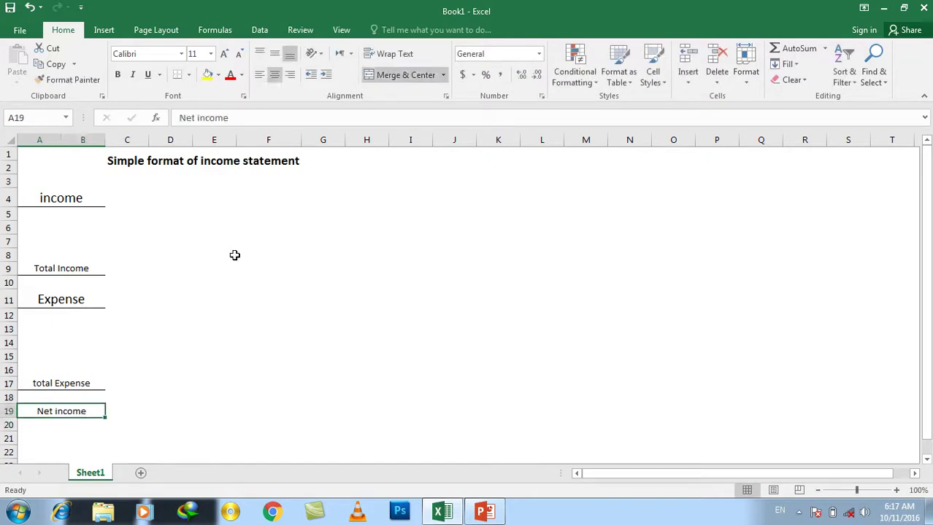
left_click(274, 53)
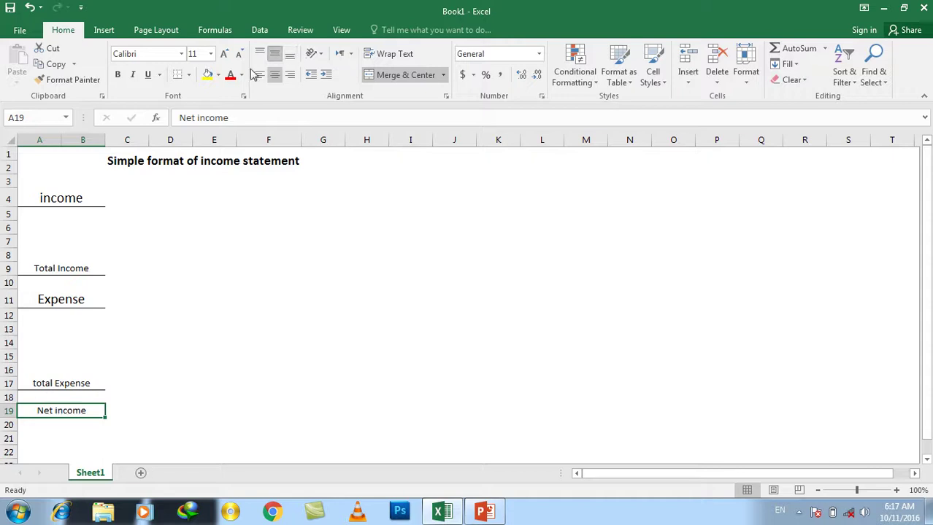
left_click(189, 74)
left_click(213, 125)
left_click(251, 342)
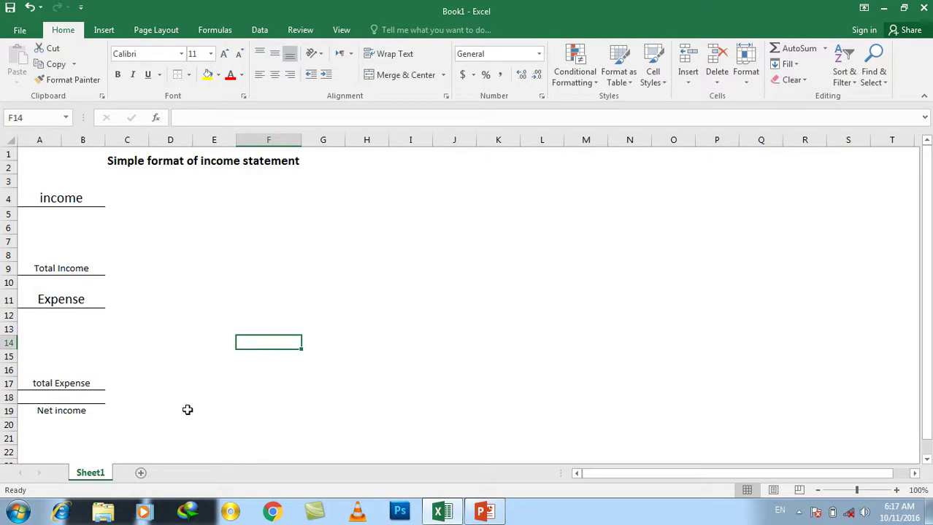
Make Net income bold at 14-point, then glance at the PowerPoint slide and return to Excel
left_click(89, 411)
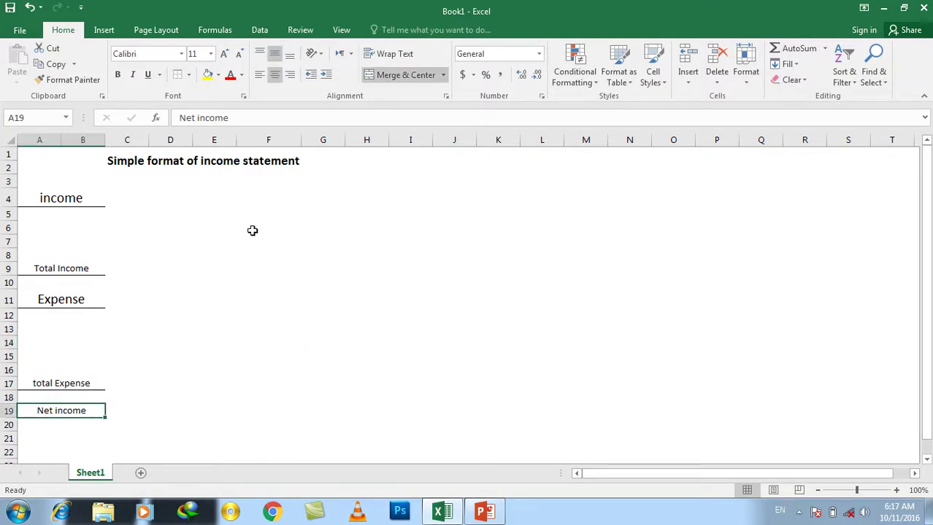
left_click(118, 74)
left_click(224, 53)
left_click(224, 53)
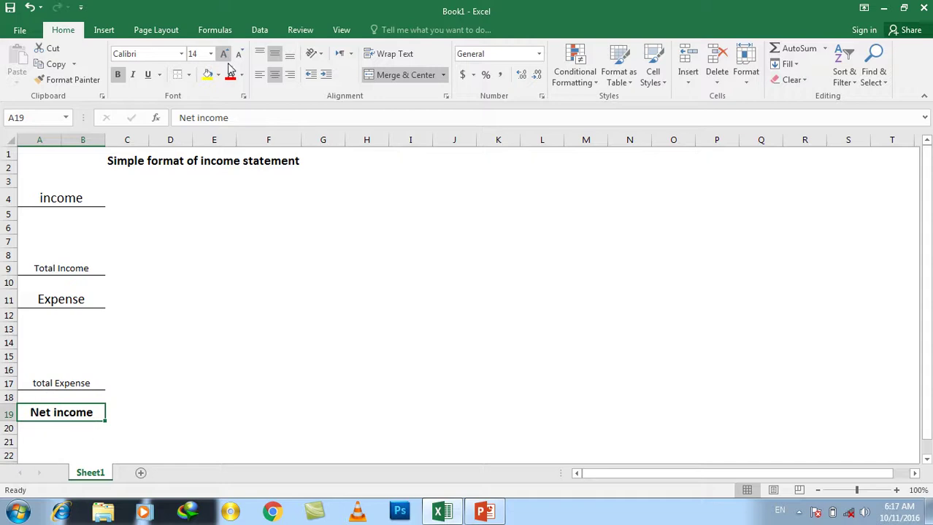
left_click(267, 344)
left_click(100, 215)
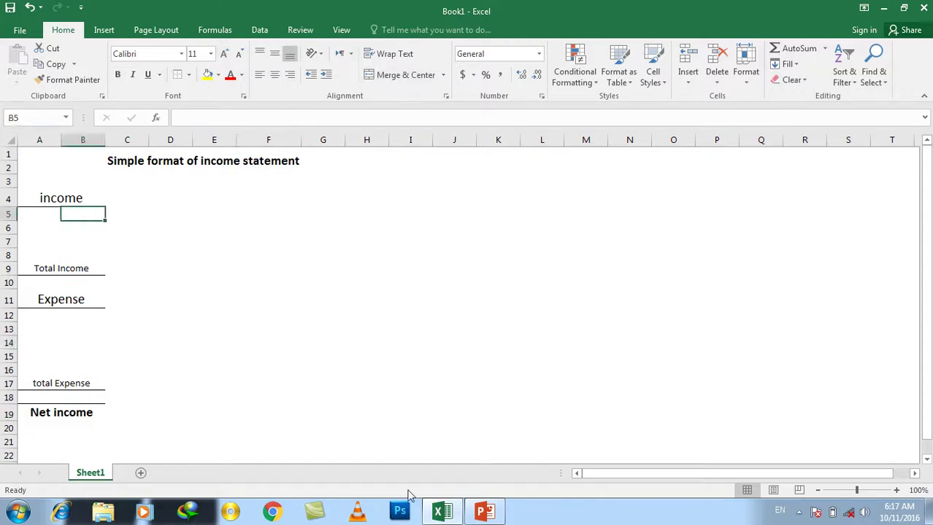
left_click(445, 511)
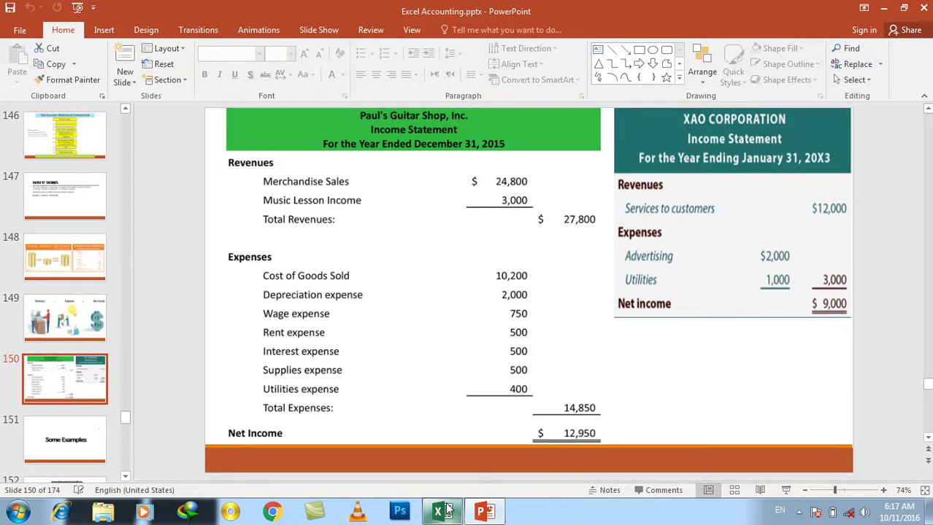
left_click(446, 509)
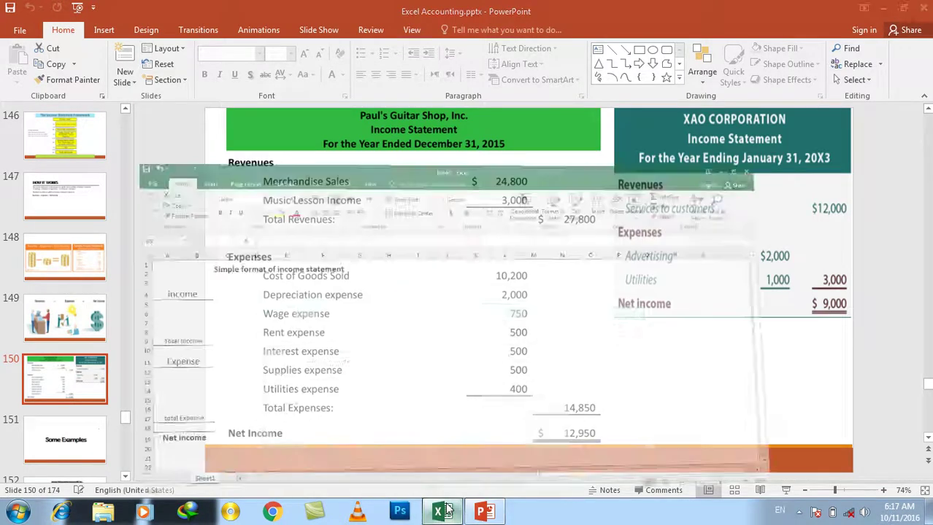
List 'Sales' and 'Services to customer' as revenue items in B5 and B6
left_click(78, 216)
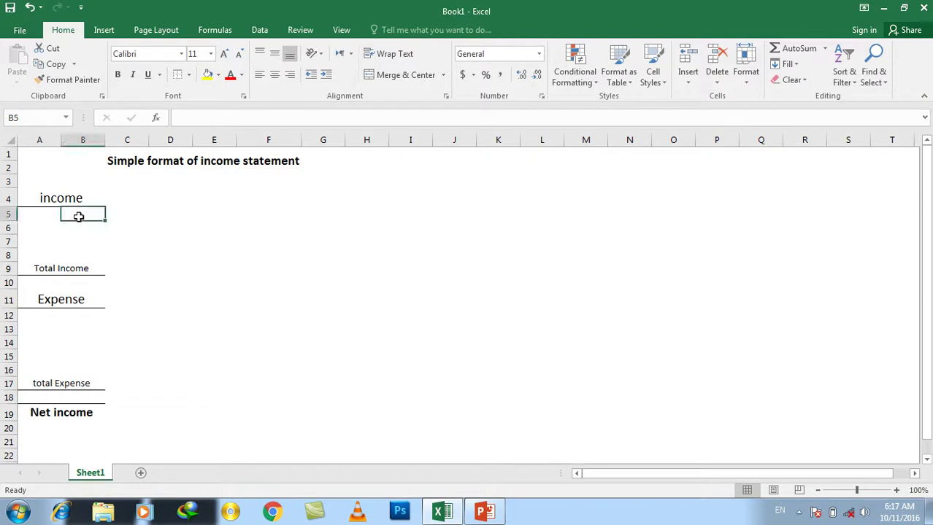
type("Sales")
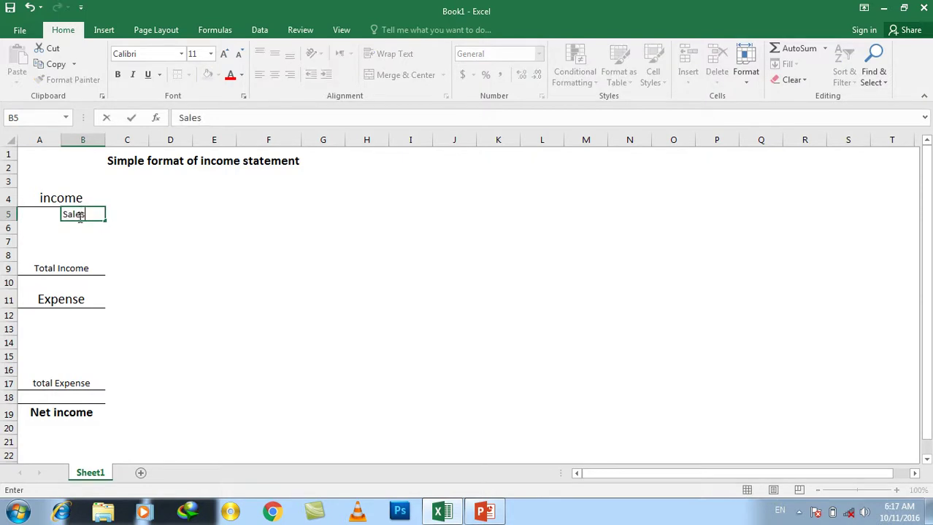
key("Return")
type("Service")
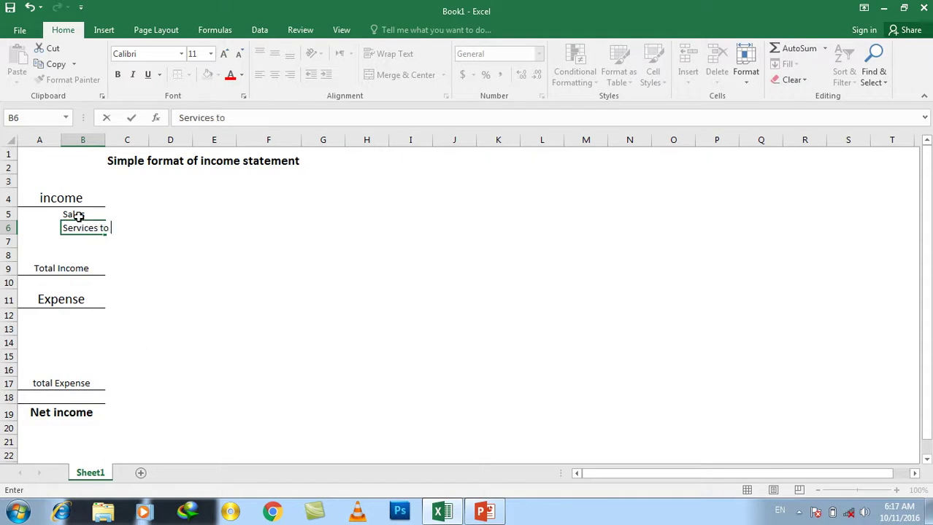
type("stomer")
key("Return")
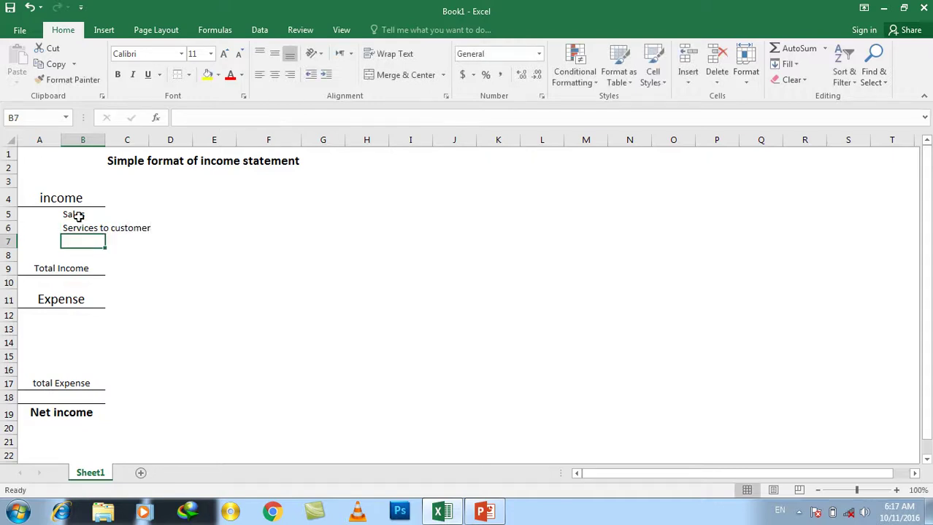
Enter 10000 in D5 and 5000 in D6, and widen column C
left_click(177, 212)
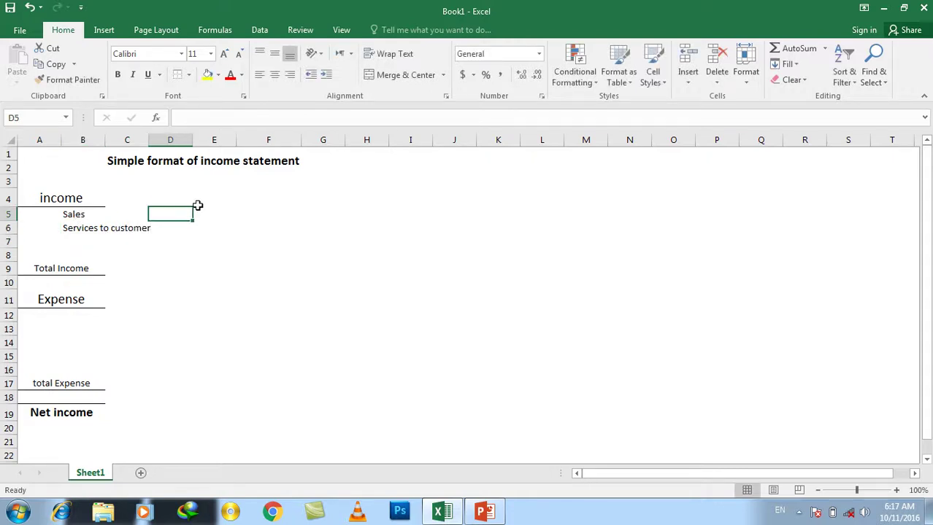
type("10000")
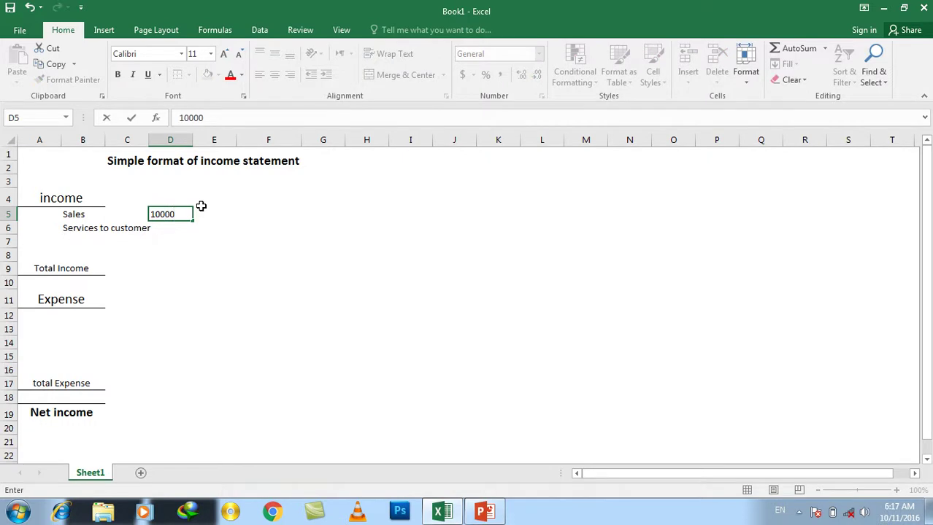
key("Return")
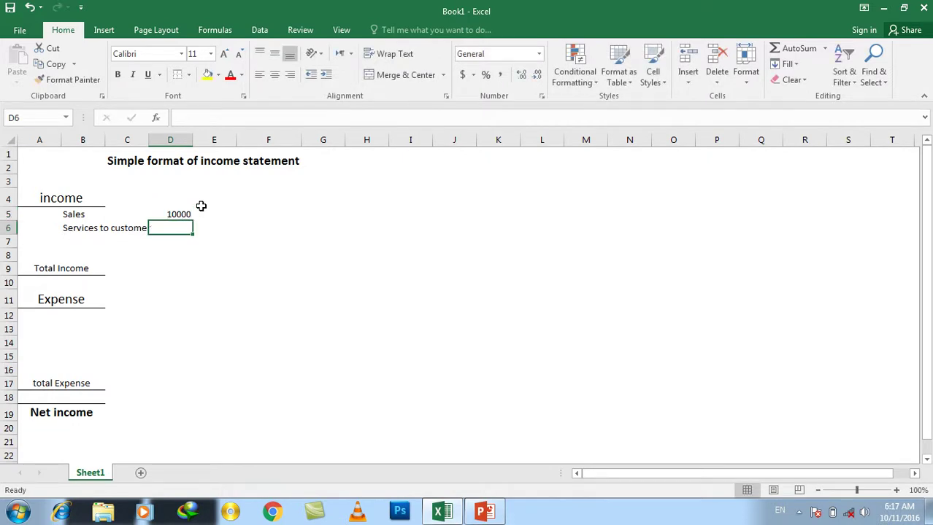
type("5000")
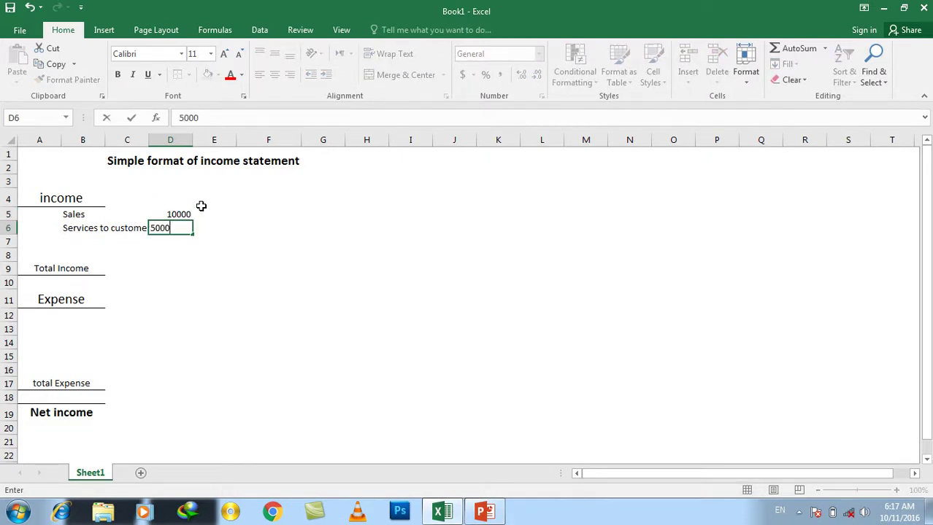
key("Return")
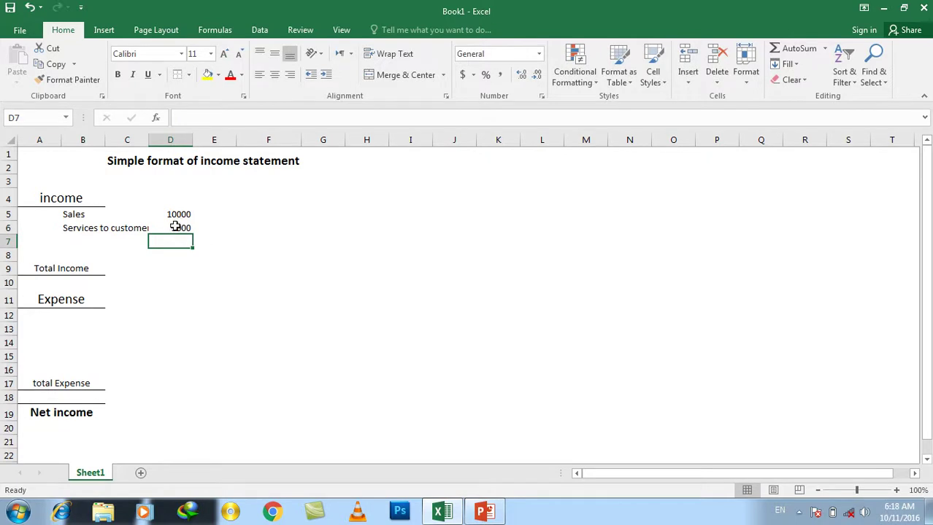
left_click_drag(151, 143, 160, 141)
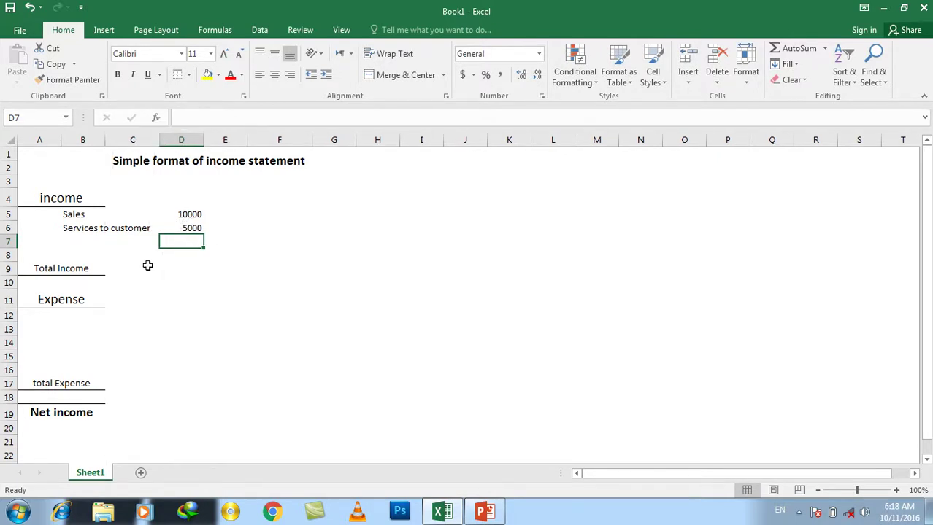
AutoSum the income into D10 (15000), bold with a top border
left_click(173, 270)
left_click(179, 279)
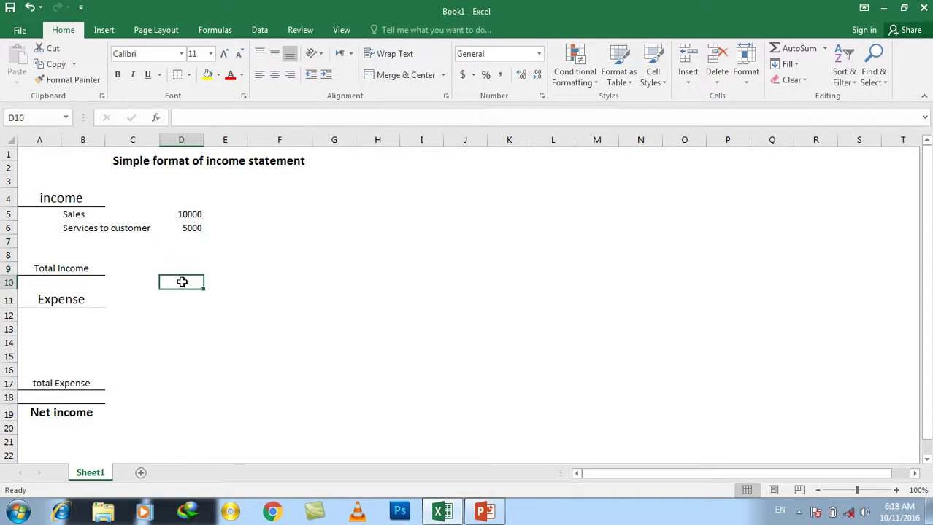
key("alt+equal")
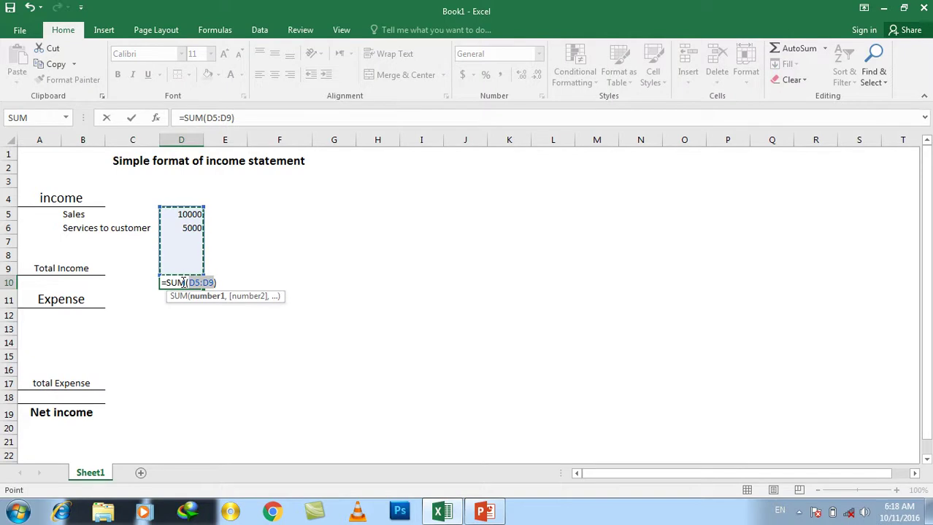
key("Return")
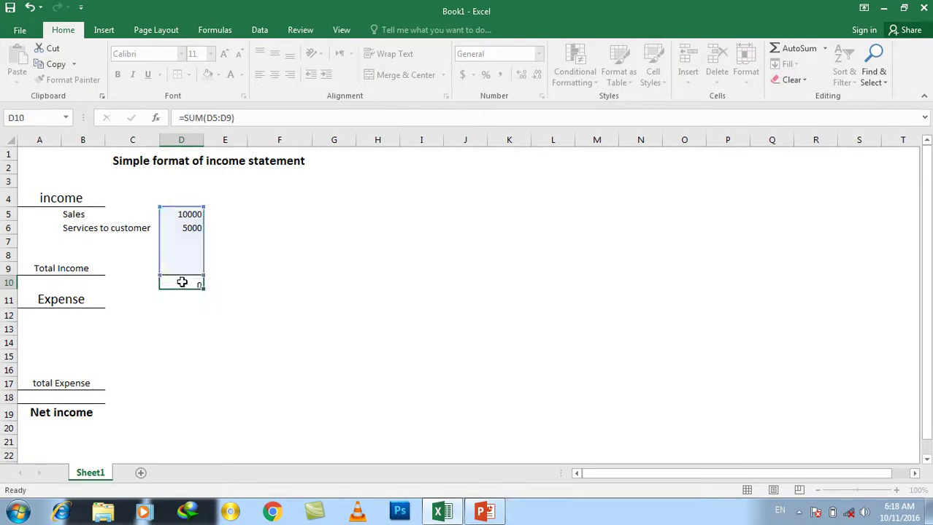
left_click(182, 283)
key("ctrl+b")
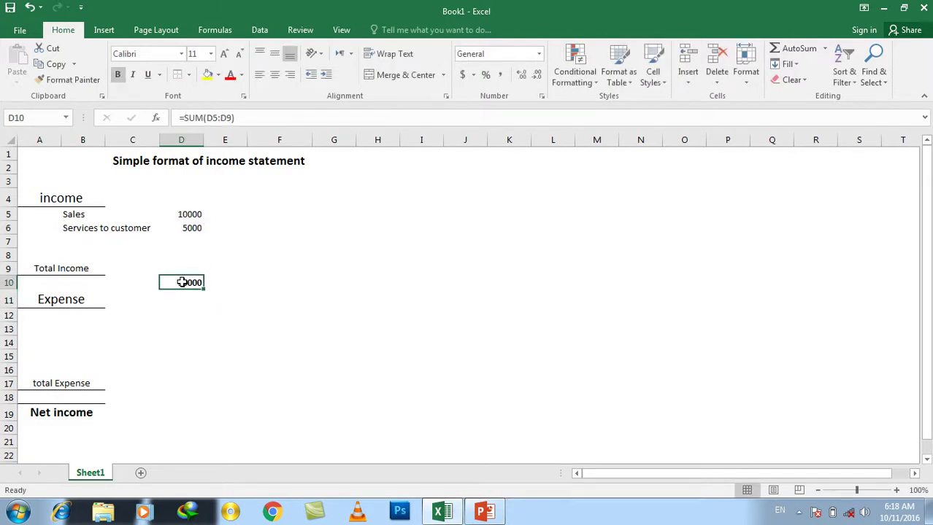
left_click(178, 74)
left_click(274, 298)
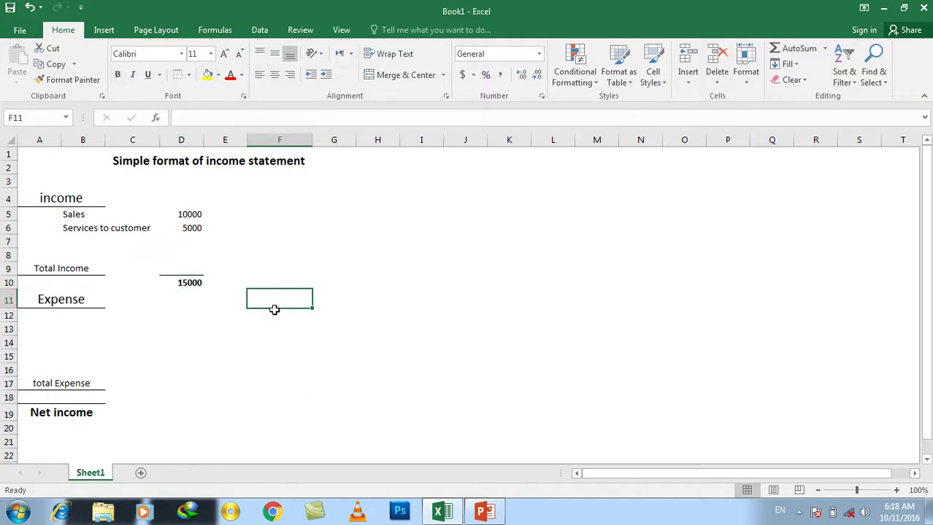
Bold the Total Income label in A9, then check the reference slide in PowerPoint
left_click(91, 268)
left_click(118, 76)
left_click(296, 260)
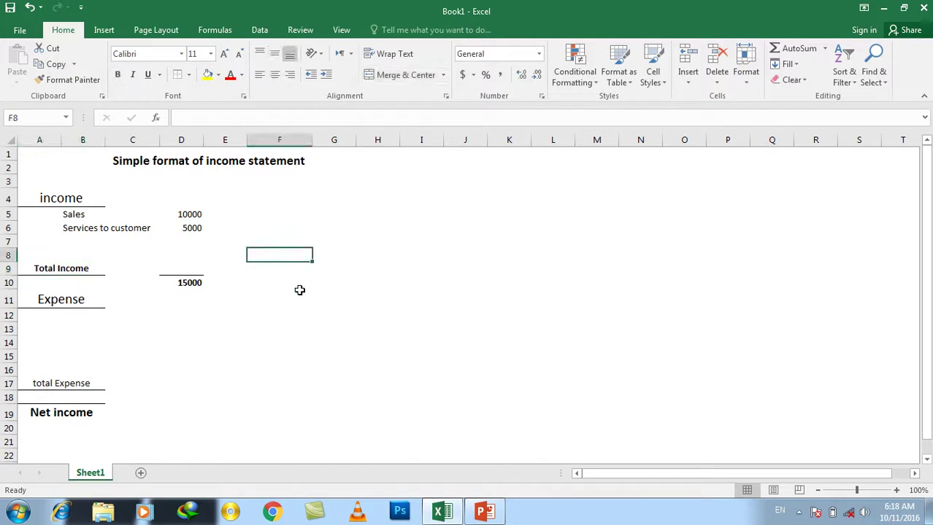
left_click(83, 319)
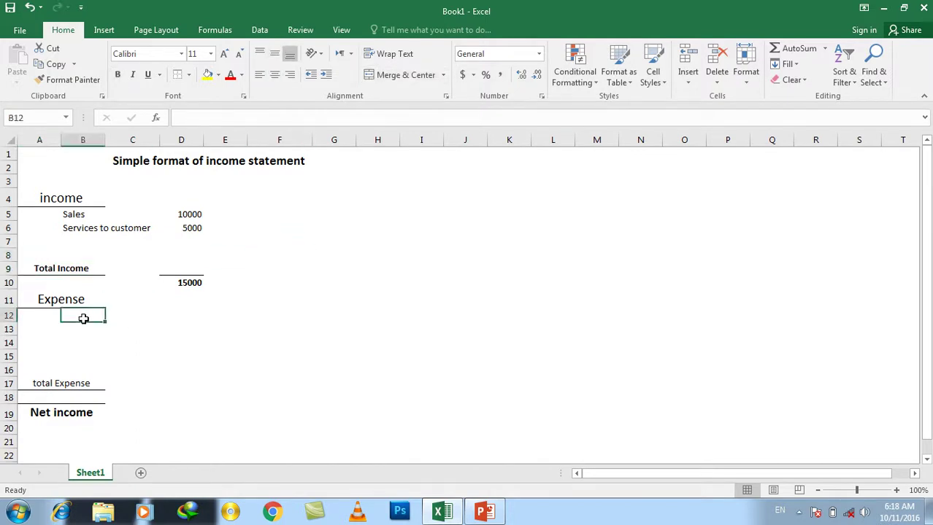
left_click(489, 515)
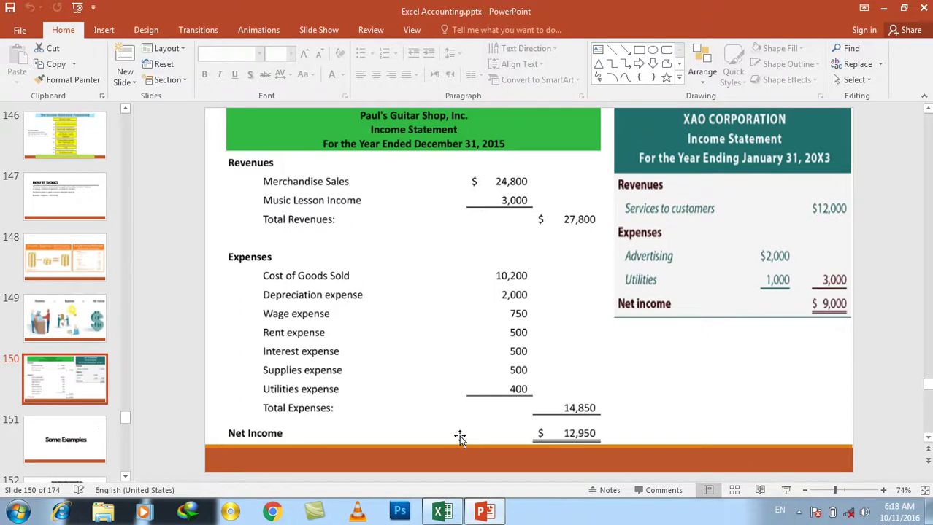
Minimize PowerPoint after reviewing slide 150 to bring the Excel sheet back
left_click(478, 507)
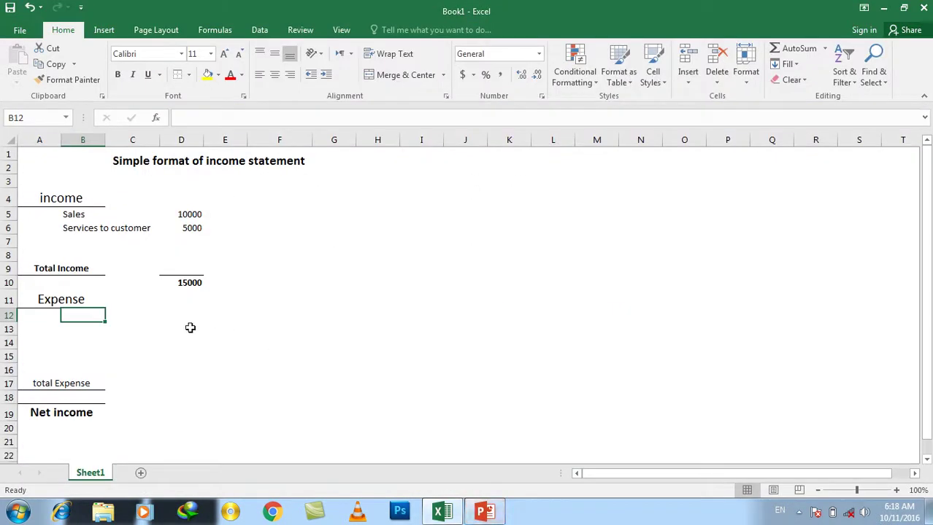
Enter COGS, Rent, Advertisment, Salary and Utilities in B12:B16 and bold the total Expense label
type("co")
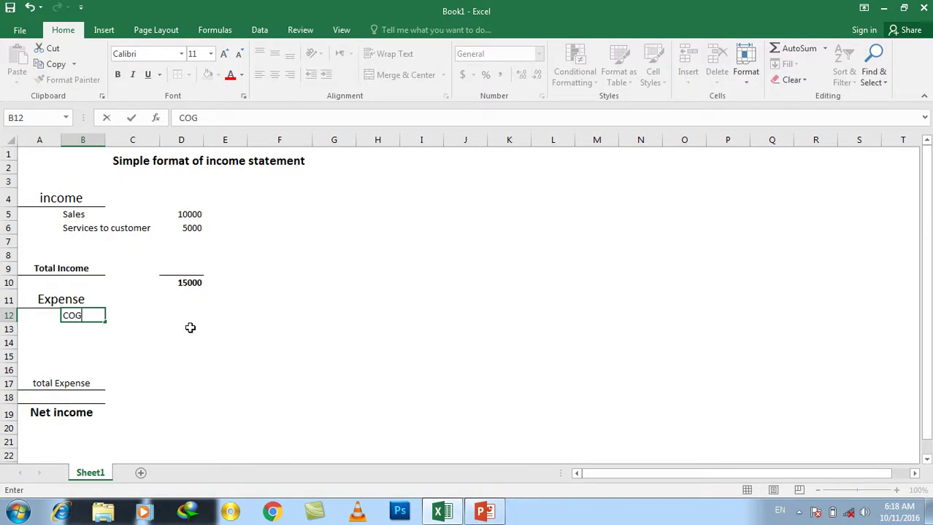
key("Return")
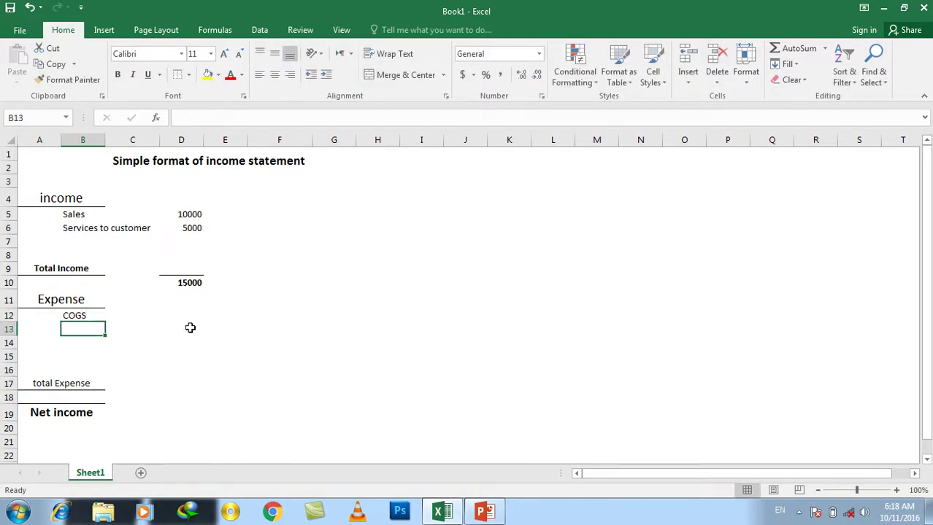
type("Rent")
key("Return")
type("Advertising")
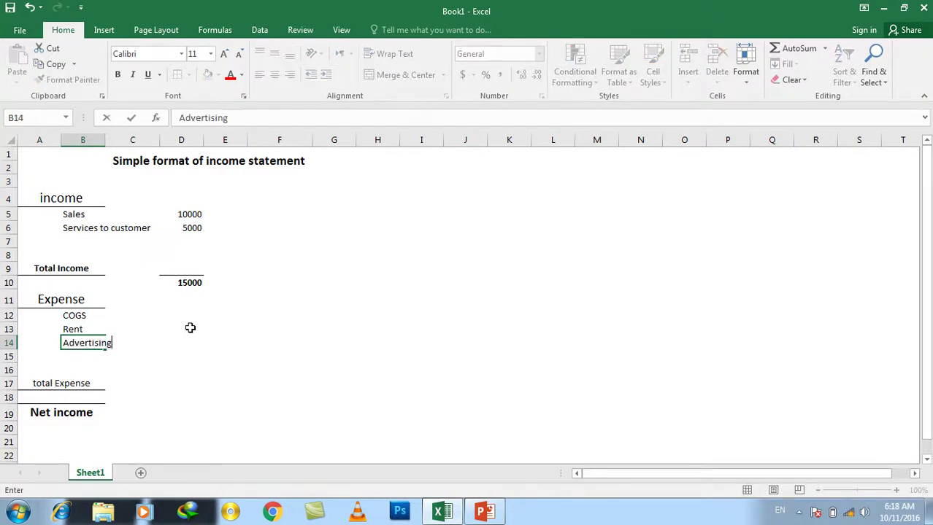
type("ment E")
key("Return")
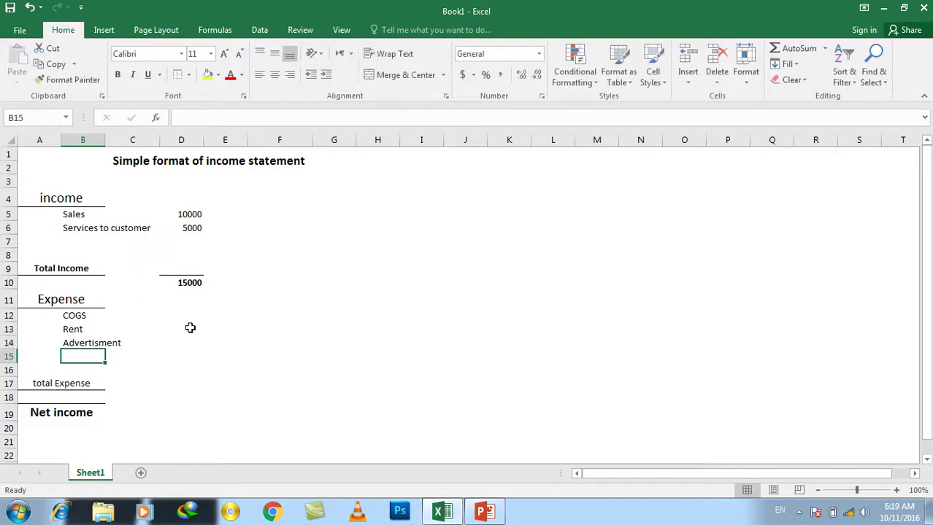
type("Salary")
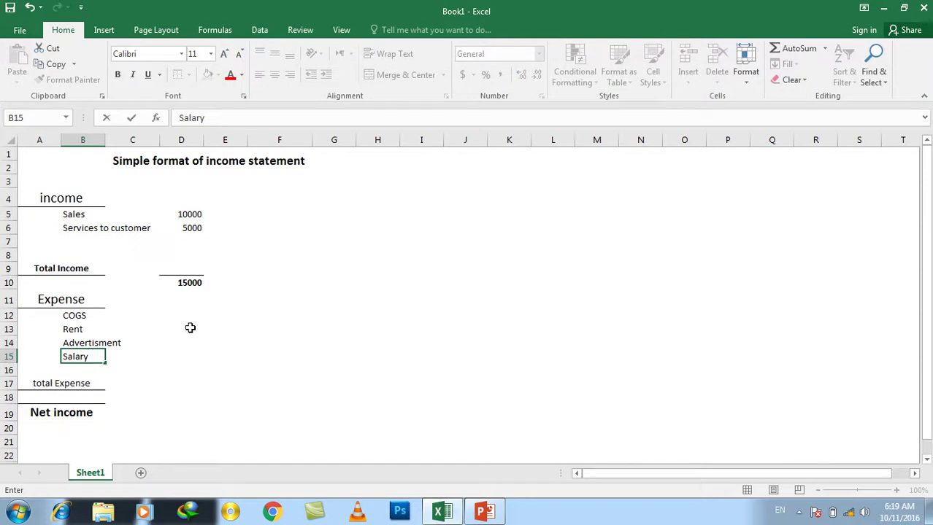
key("Return")
type("Utilities")
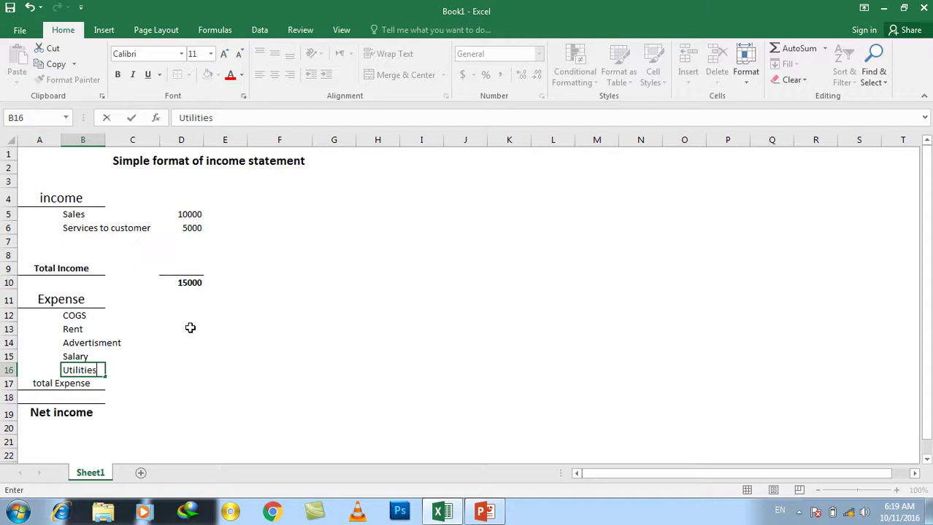
key("Return")
key("ctrl+b")
left_click(192, 314)
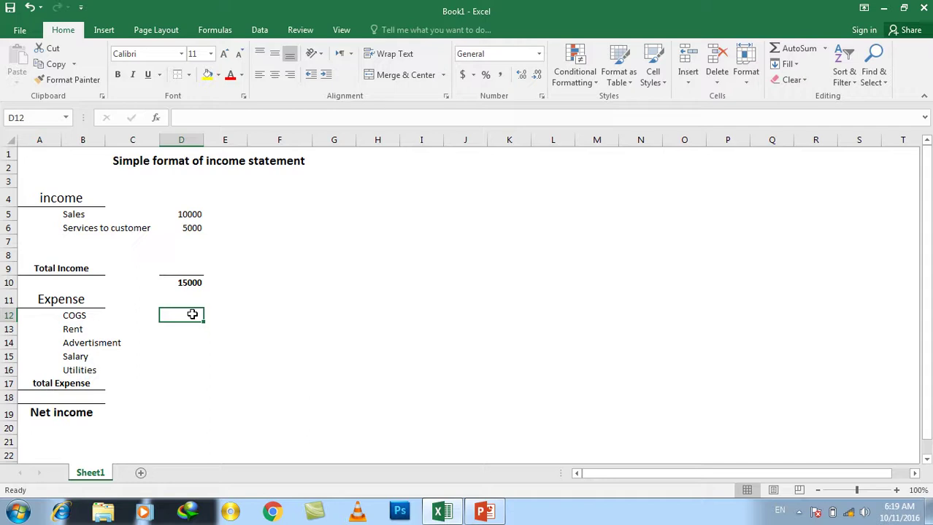
Enter 8000, 1000, 500, 1000 and 500 as the expense amounts in D12:D16
type("8000")
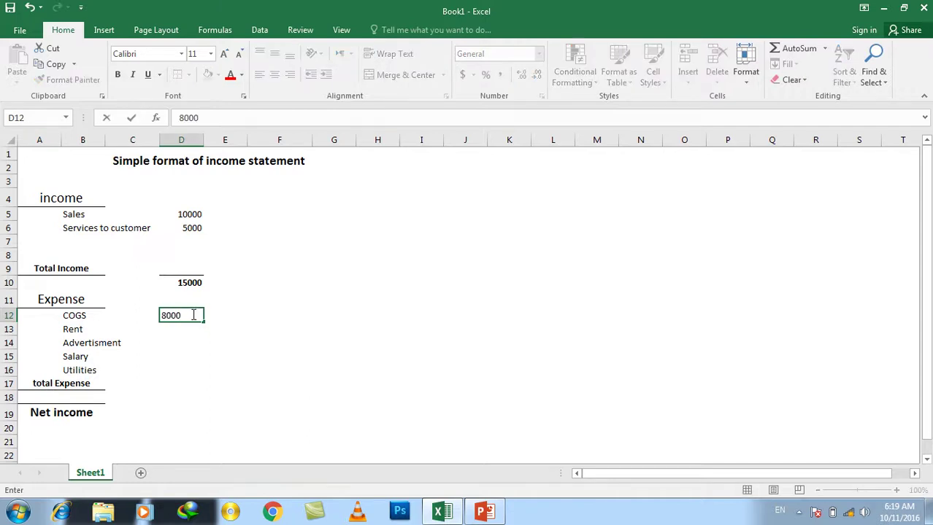
key("Return")
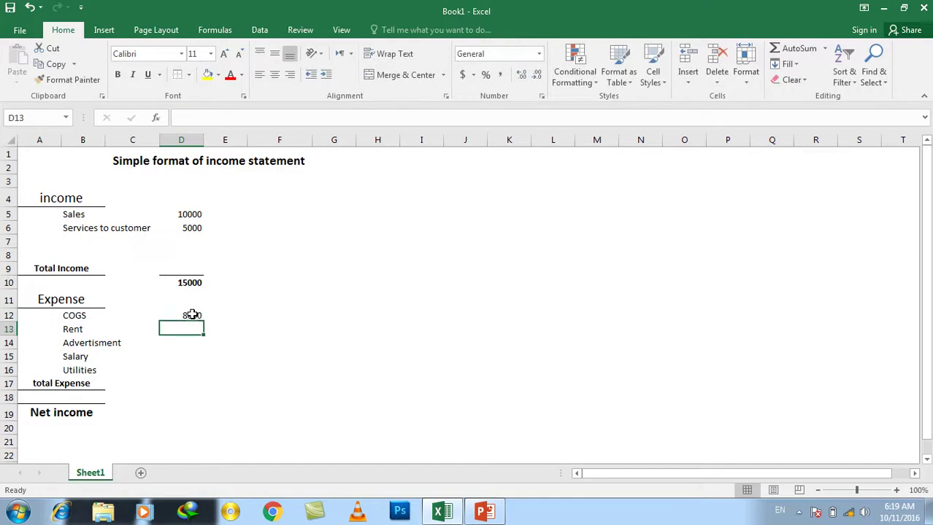
type("1000")
key("Return")
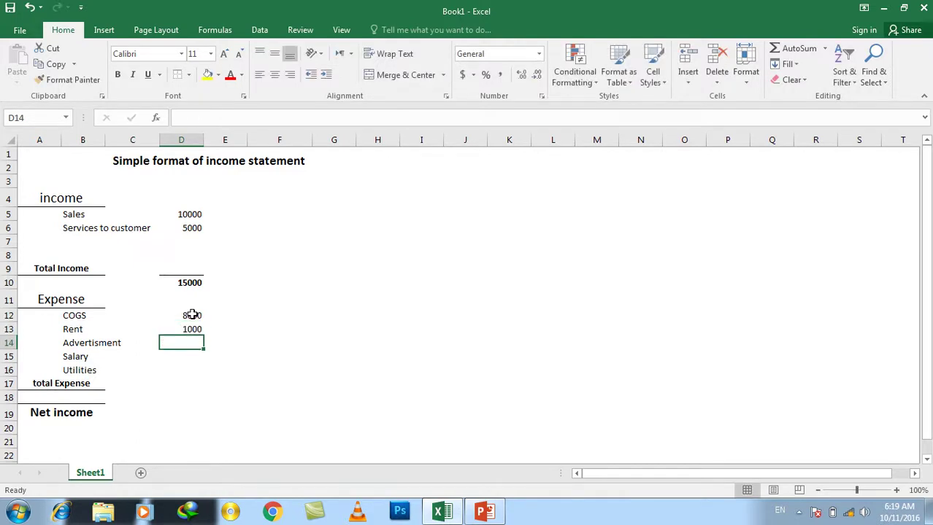
type("50")
key("Return")
type("1000")
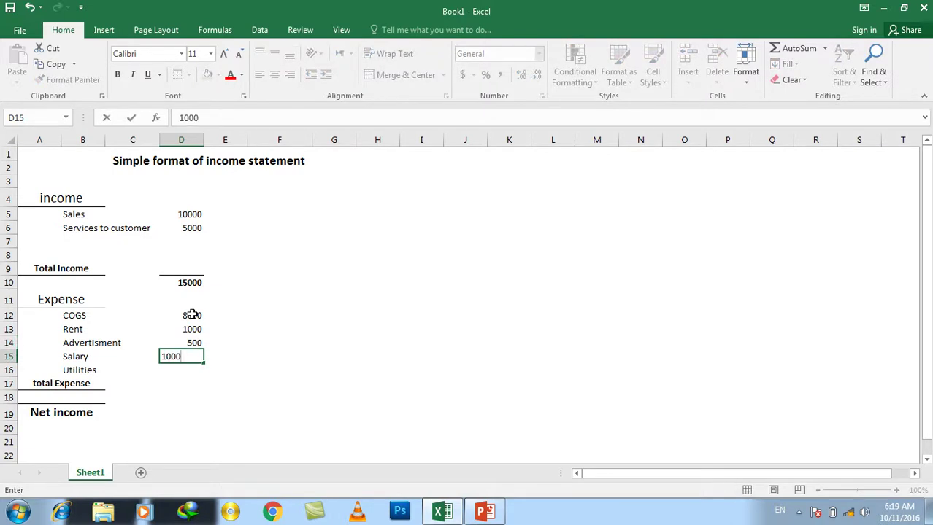
key("Return")
type("500")
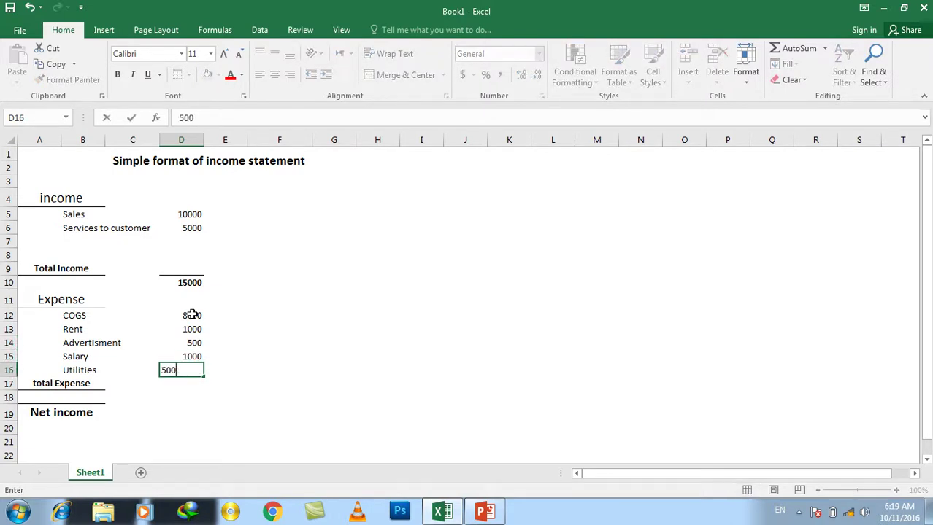
key("ctrl+Return")
Correct the Salary amount in D15 to 2000
key("Up")
type("200")
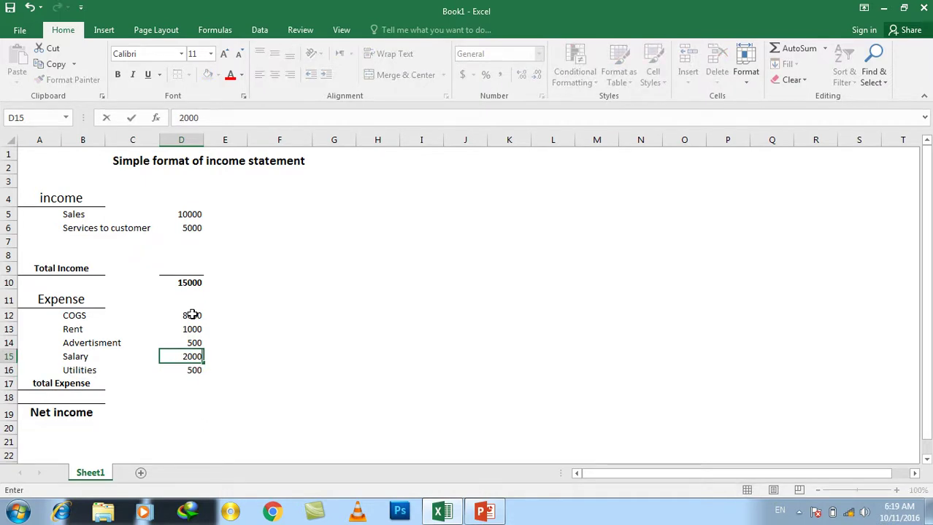
key("Return")
key("Down")
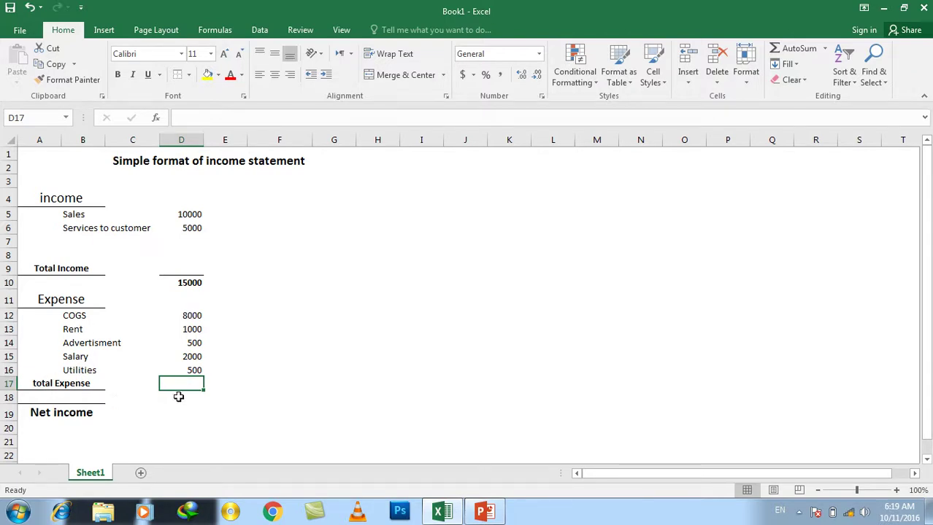
AutoSum D12:D17 into D18 for a 12000 total expense and make it bold
left_click(178, 396)
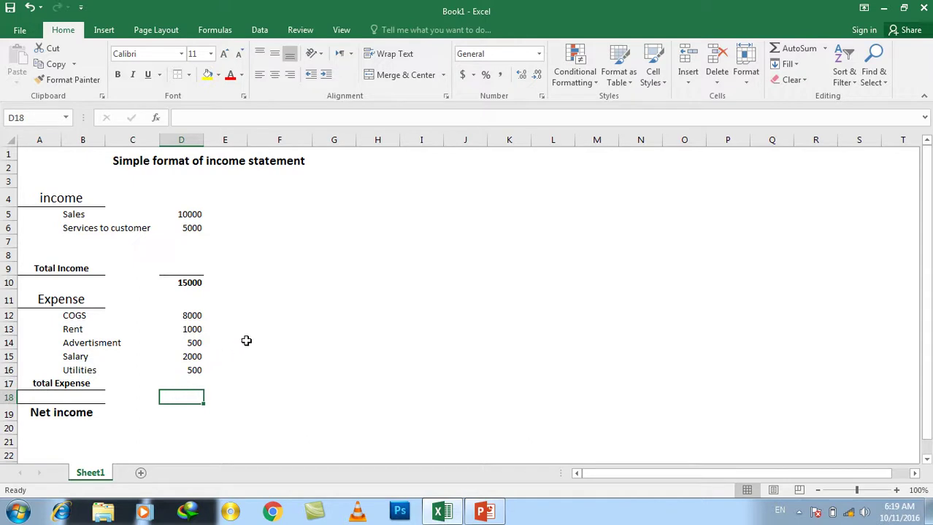
key("alt+equal")
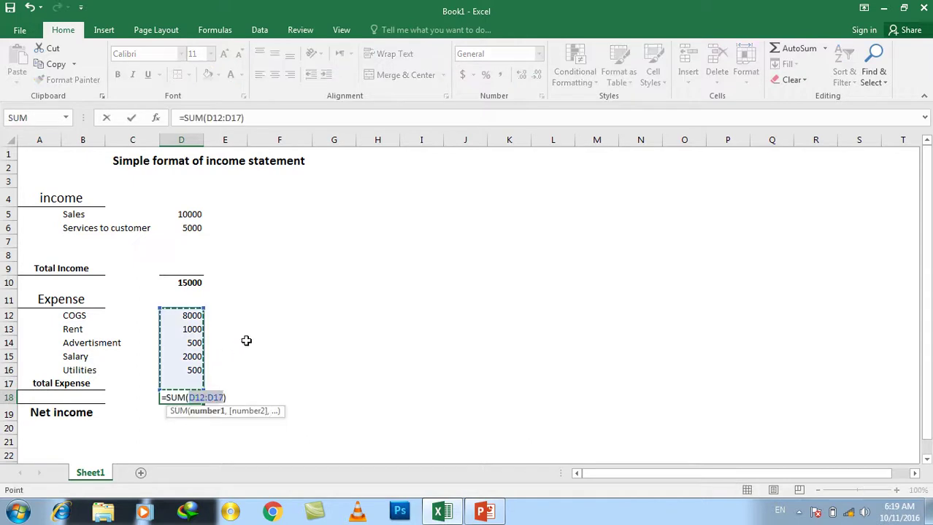
key("Return")
key("Up")
key("ctrl+b")
left_click(299, 284)
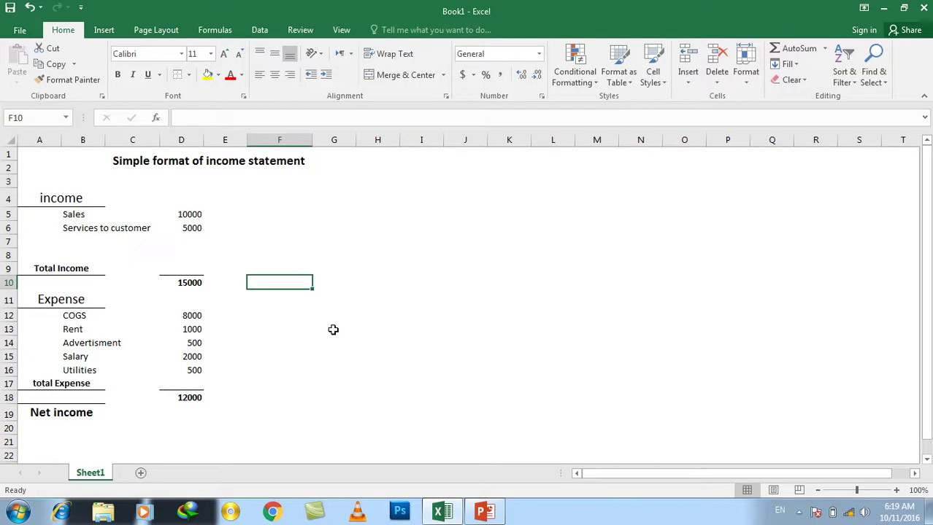
left_click(178, 415)
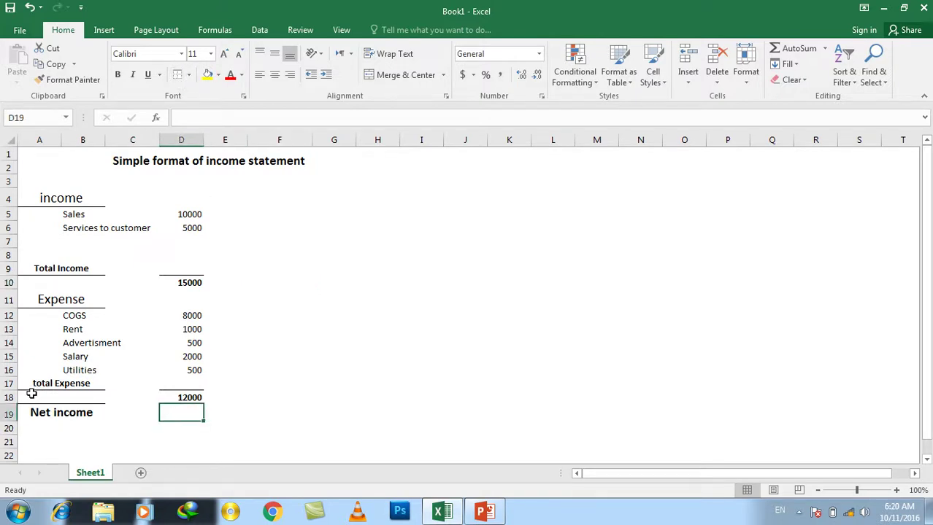
Insert a blank row above Net income, undoing a misplaced insert at row 18
left_click(9, 398)
right_click(9, 398)
left_click(45, 298)
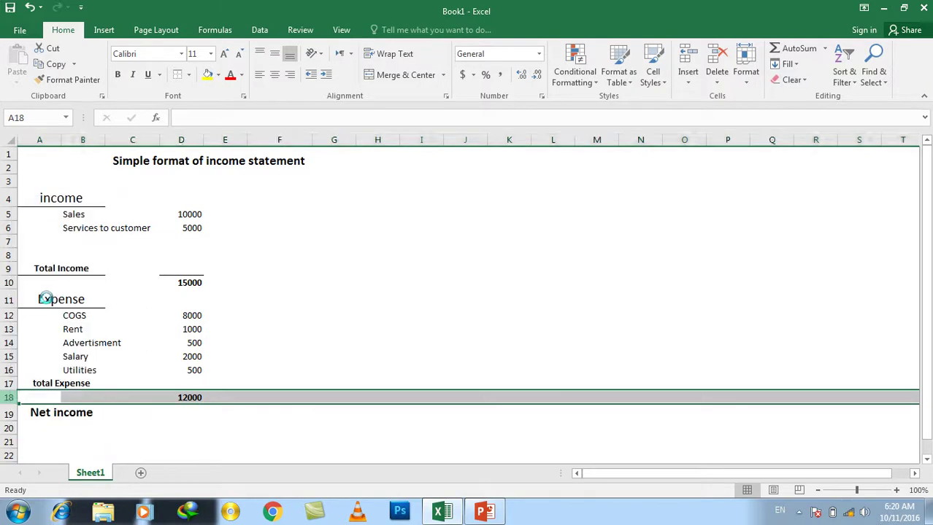
key("ctrl+z")
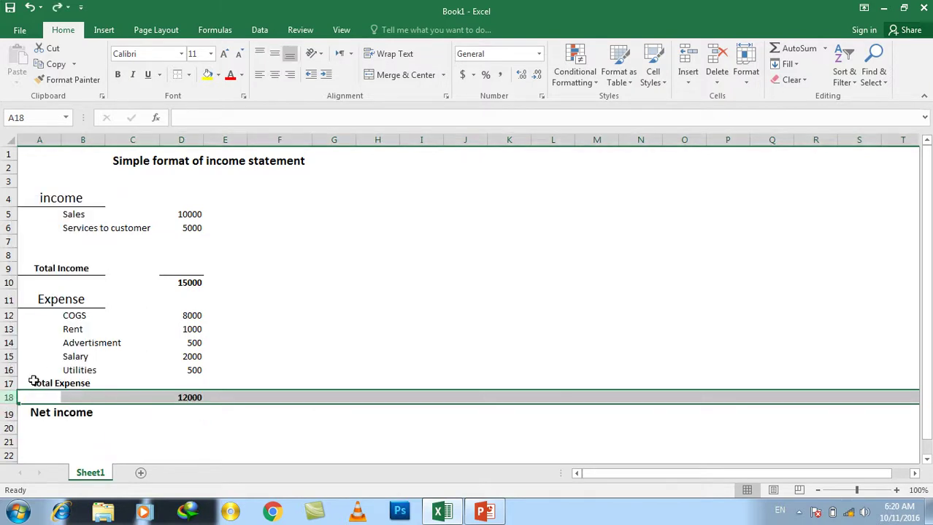
right_click(11, 412)
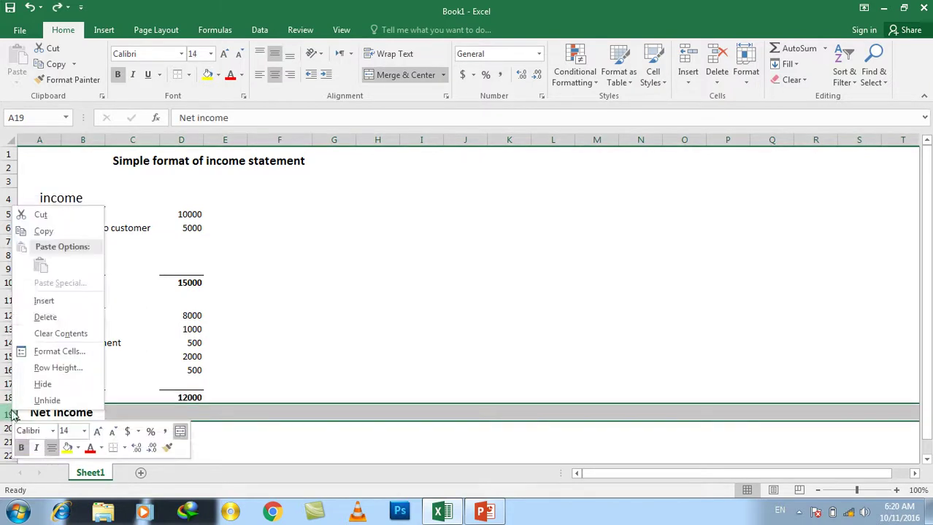
left_click(46, 298)
Enter =SUM(D10-D18) in D20 so net income shows 3000
left_click(171, 426)
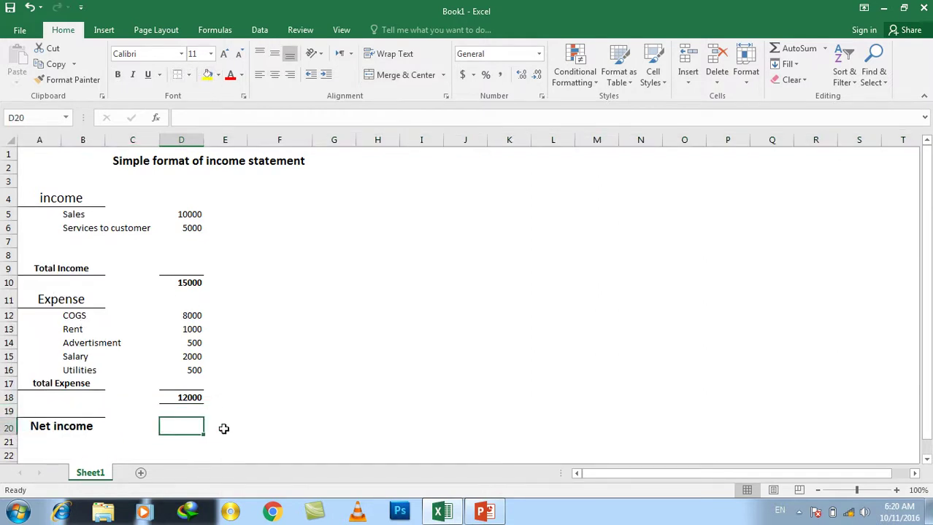
type("=sum(")
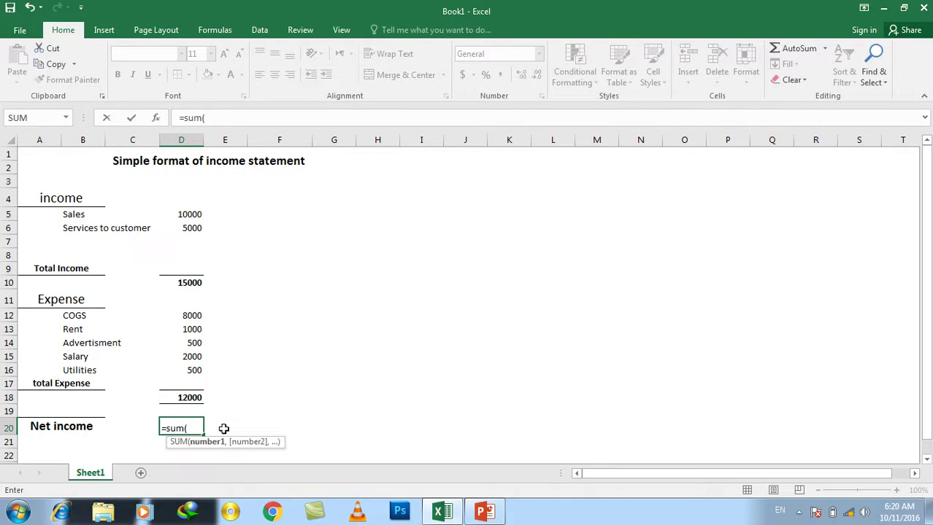
left_click(172, 286)
type("-")
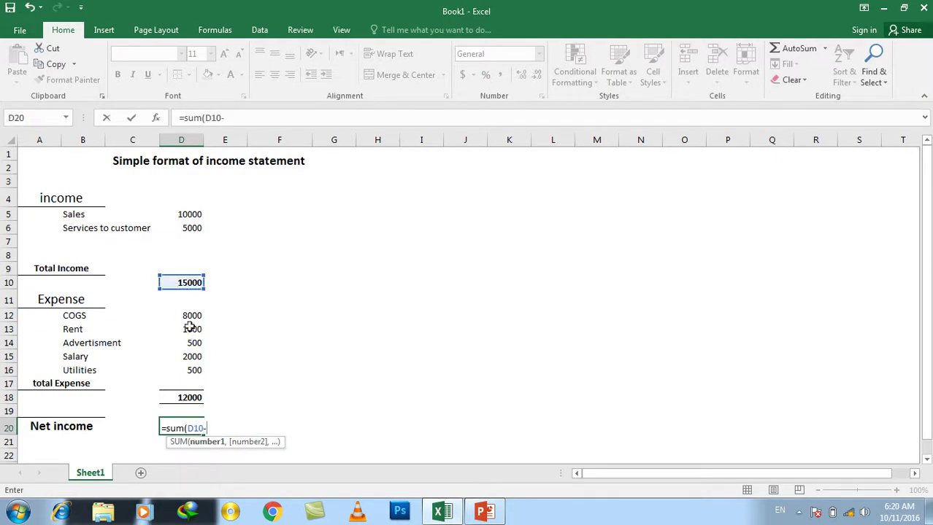
left_click(178, 397)
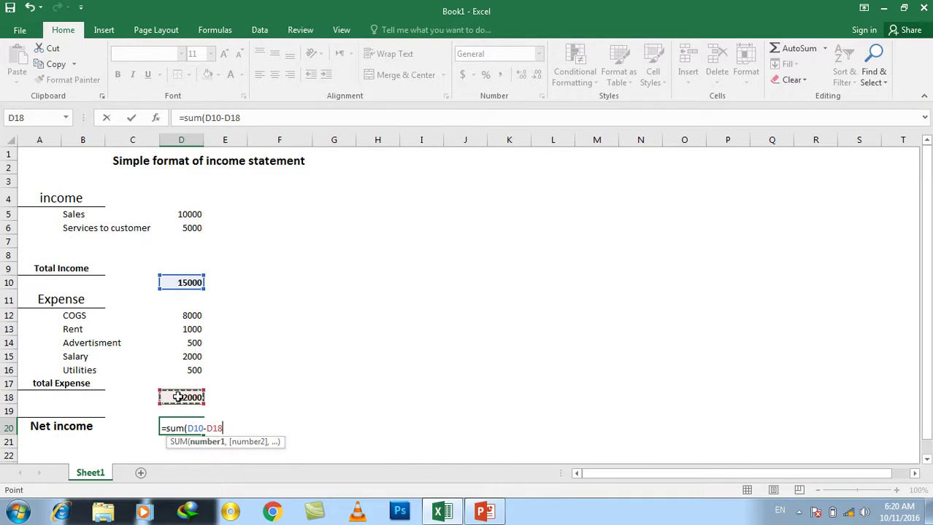
key("Return")
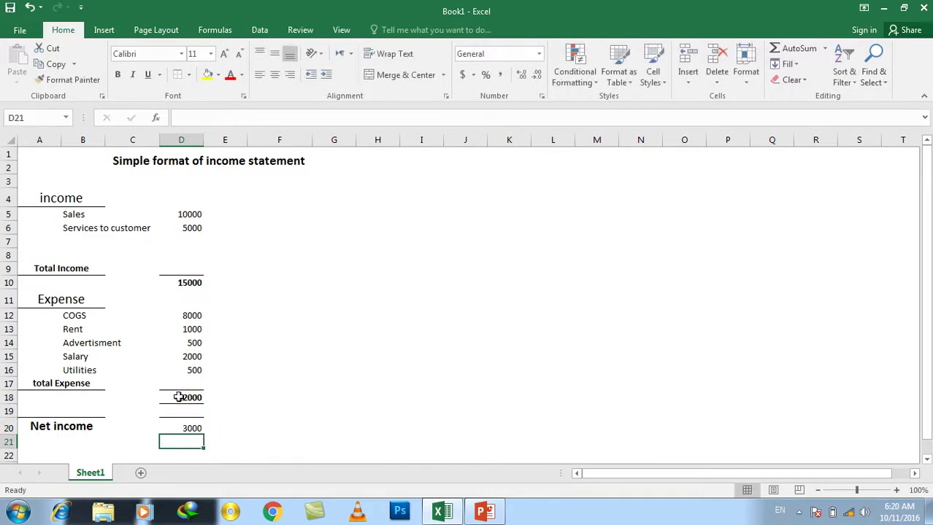
left_click(178, 397)
Give the 12000 total expense in D18 a top border
left_click(188, 74)
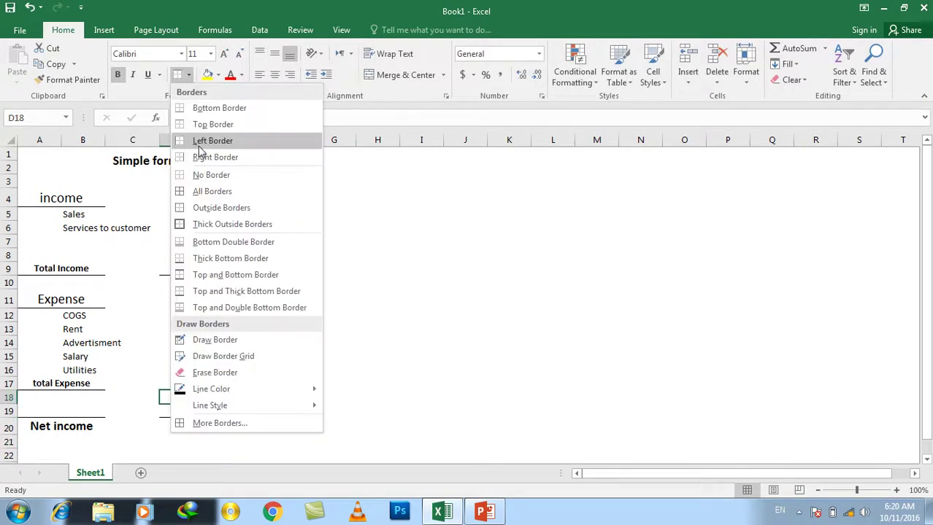
left_click(202, 176)
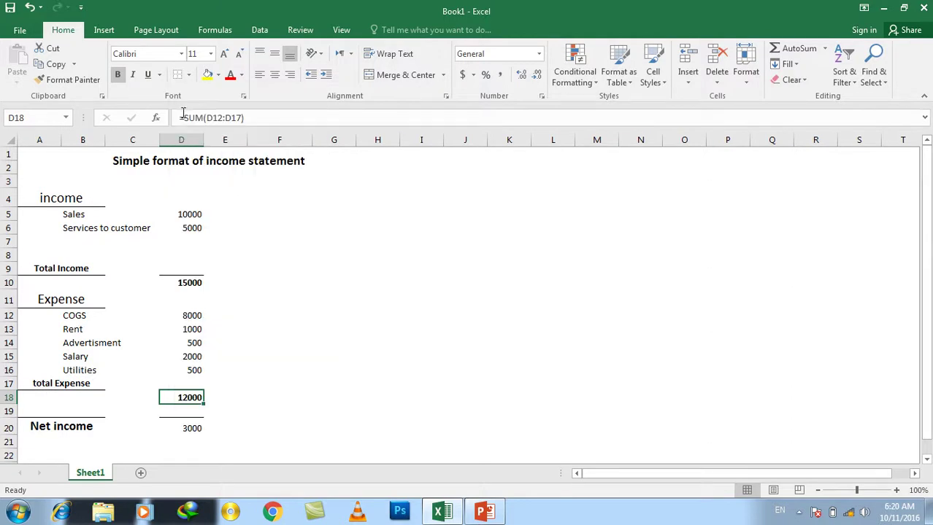
left_click(190, 76)
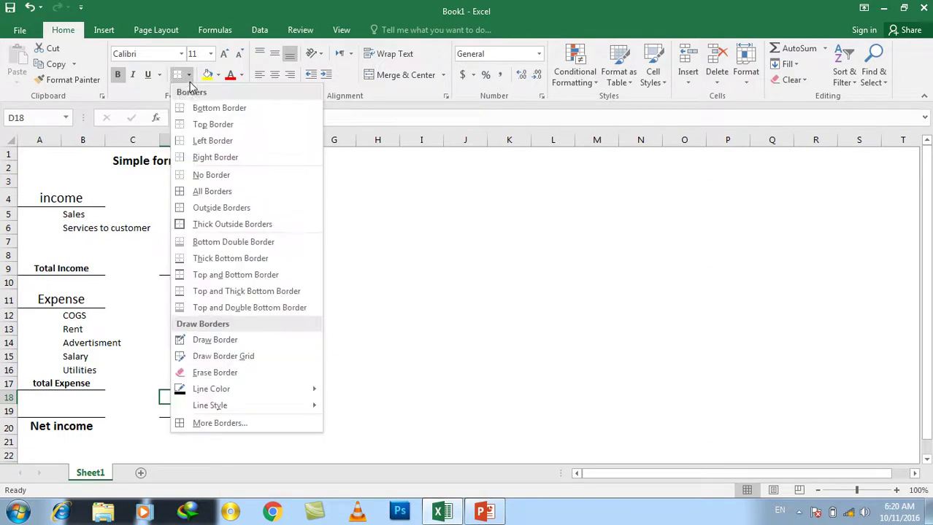
left_click(202, 124)
left_click(337, 342)
Make the 3000 net income in D20 bold
left_click(192, 427)
key("ctrl+b")
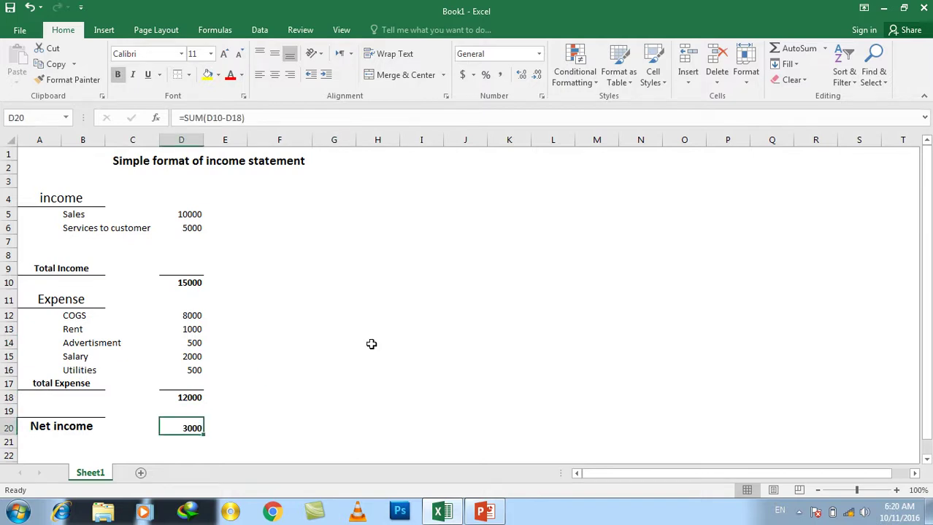
left_click(372, 343)
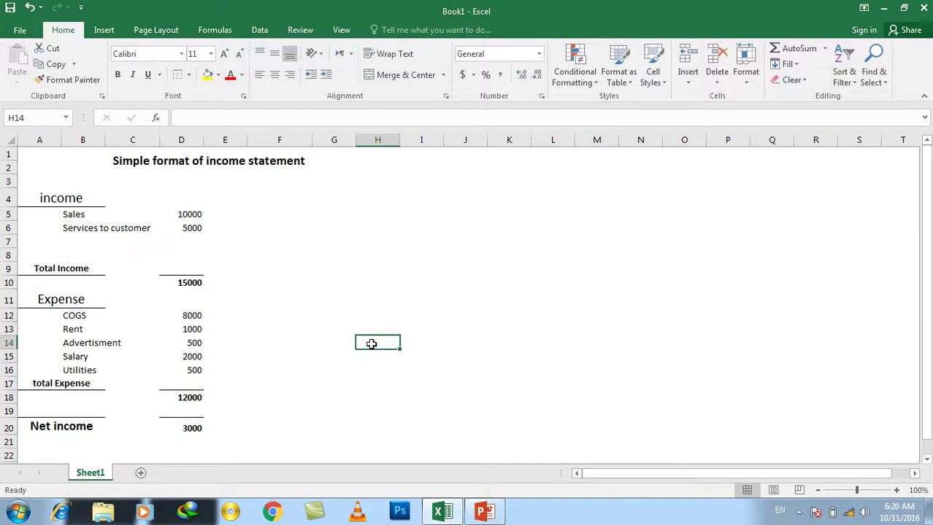
Merge and centre D3:E3 and enter 'Qazawaat Educational Center' under the title
left_click(183, 171)
mouse_move(165, 183)
left_mouse_down()
mouse_move(251, 181)
mouse_move(256, 161)
left_mouse_up()
left_click(250, 181)
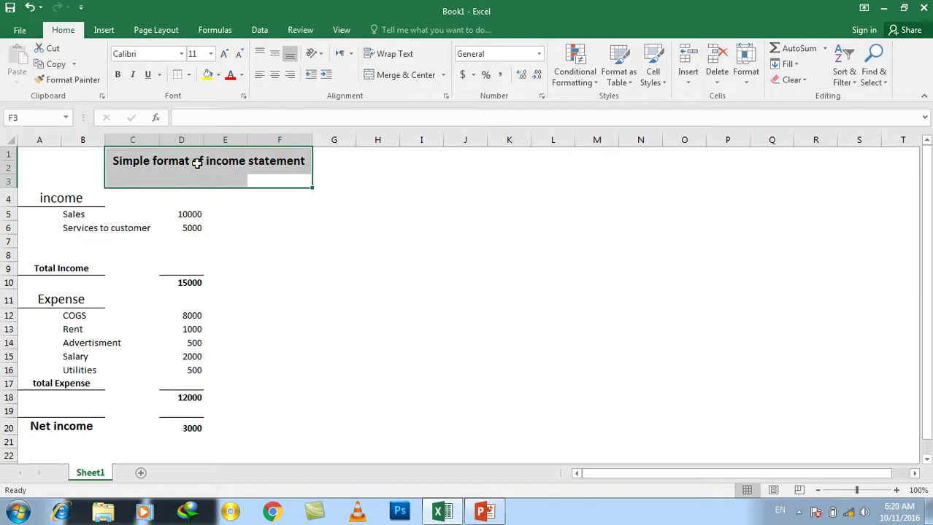
left_click_drag(178, 181, 219, 182)
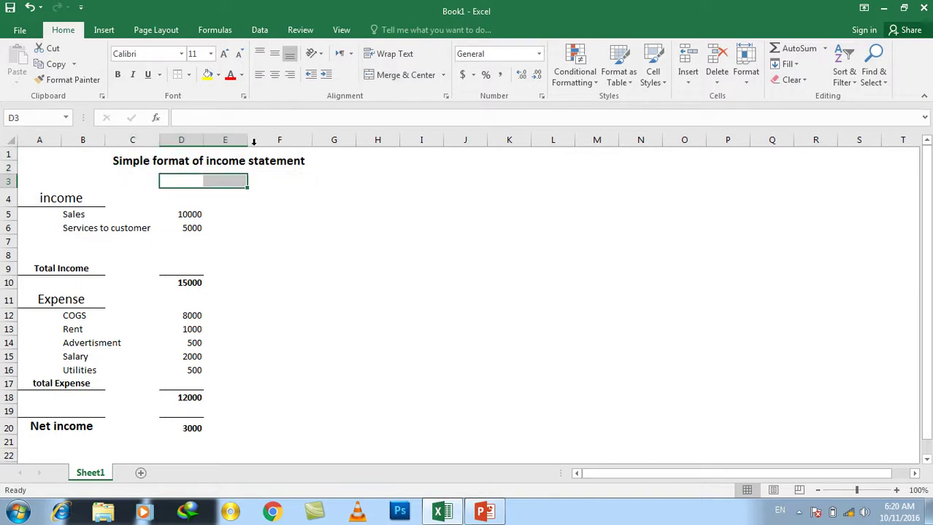
left_click(377, 79)
type("Qaz")
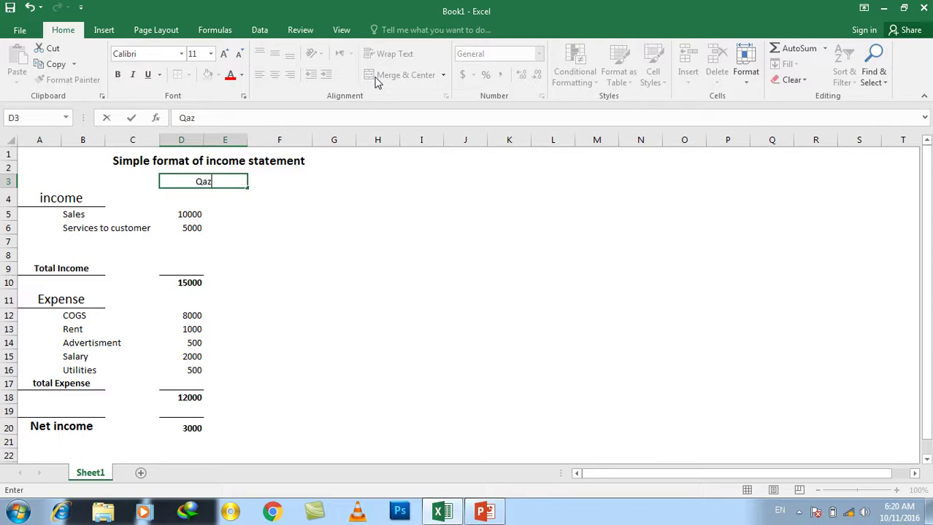
type("awaat")
type(" Educational")
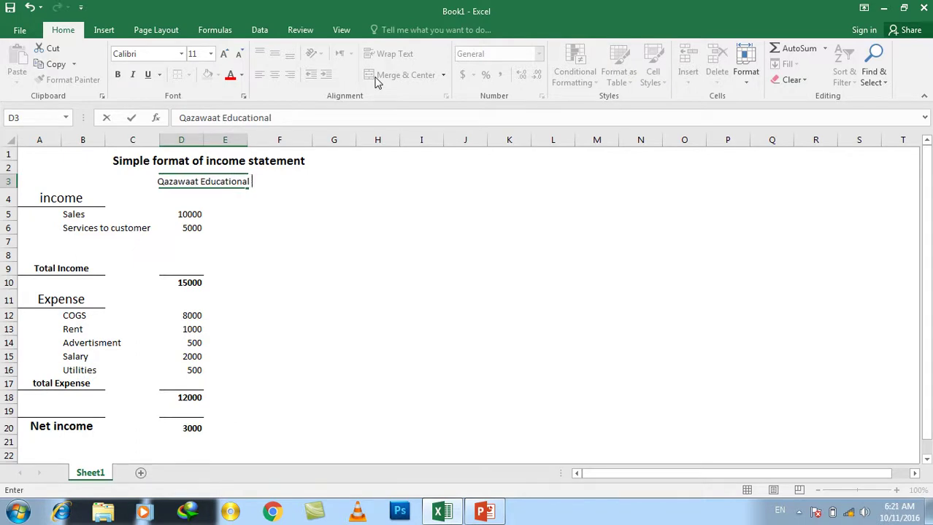
type(" Center")
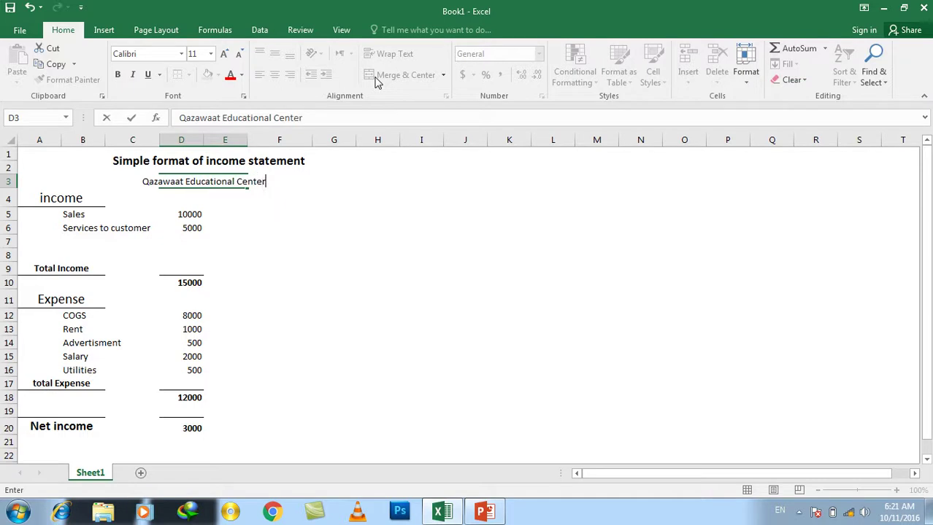
key("Return")
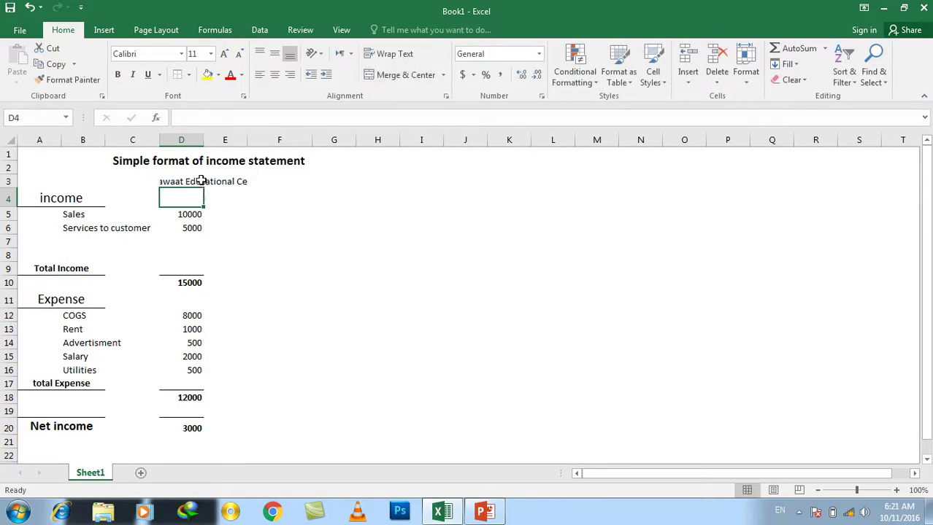
Widen column E so the company name shows fully
left_click(186, 181)
left_click(248, 144)
left_click_drag(249, 144, 303, 138)
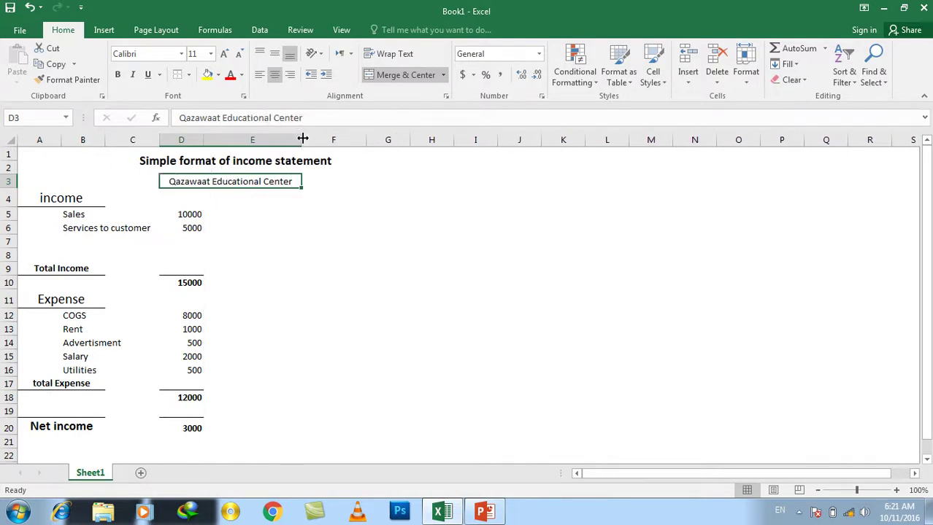
Merge and centre D4:E4 and enter the date line 'for 12,31,2016'
left_click(271, 193)
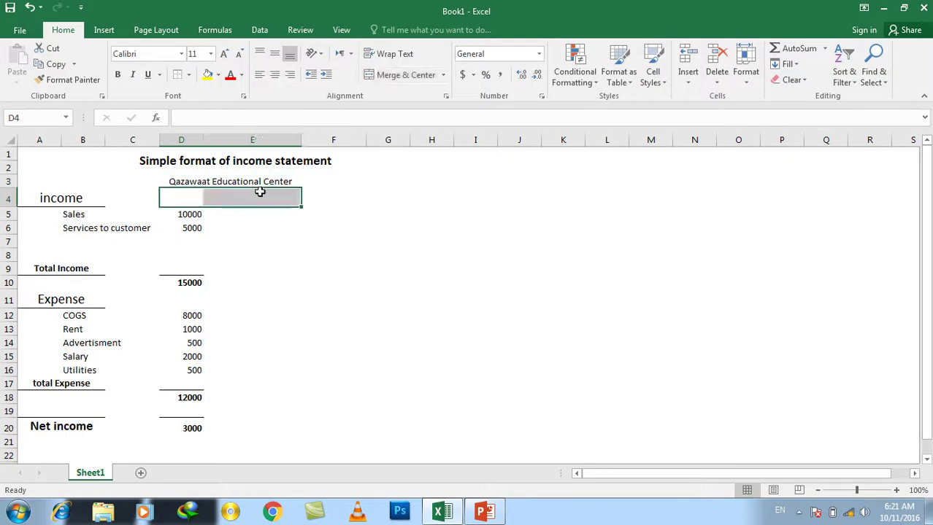
left_click_drag(271, 192, 177, 198)
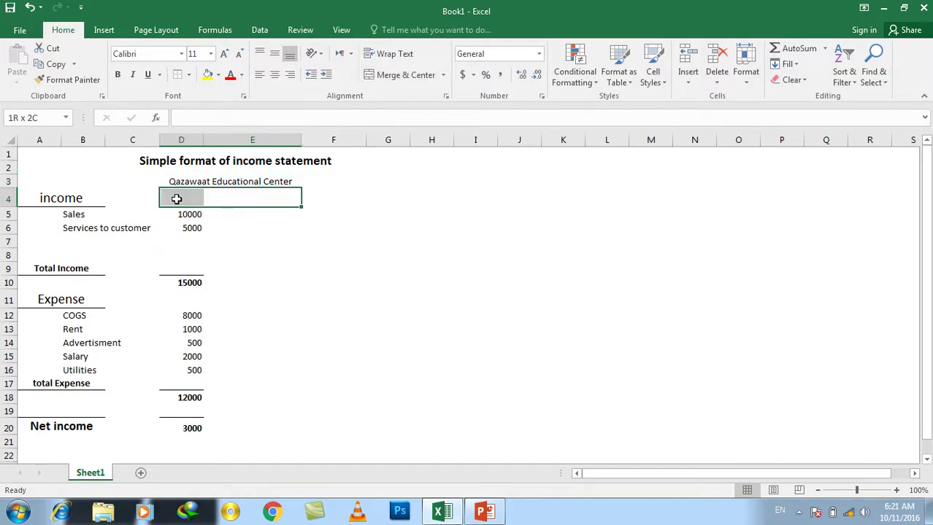
left_click(389, 77)
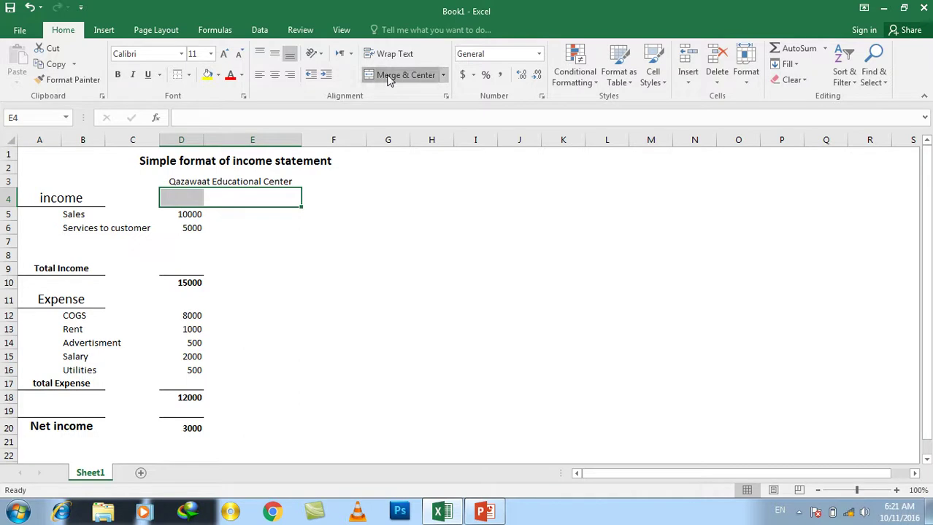
type("for ")
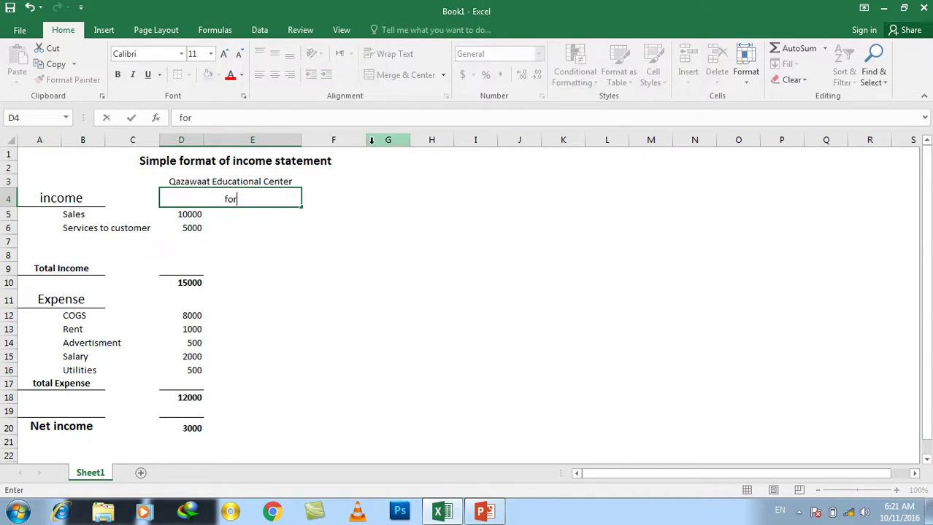
type("12,31,2016")
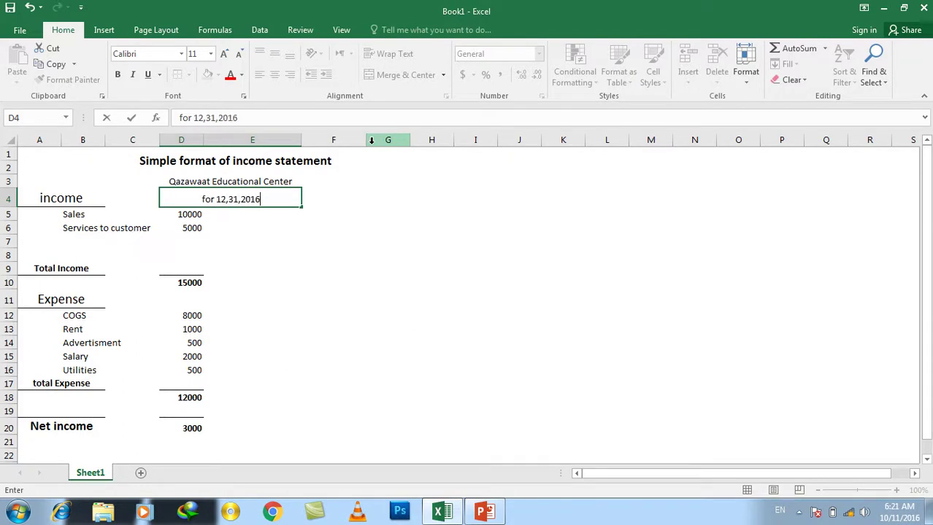
key("Return")
Add a bottom border under the whole heading block
left_click_drag(269, 195, 208, 161)
left_click(189, 76)
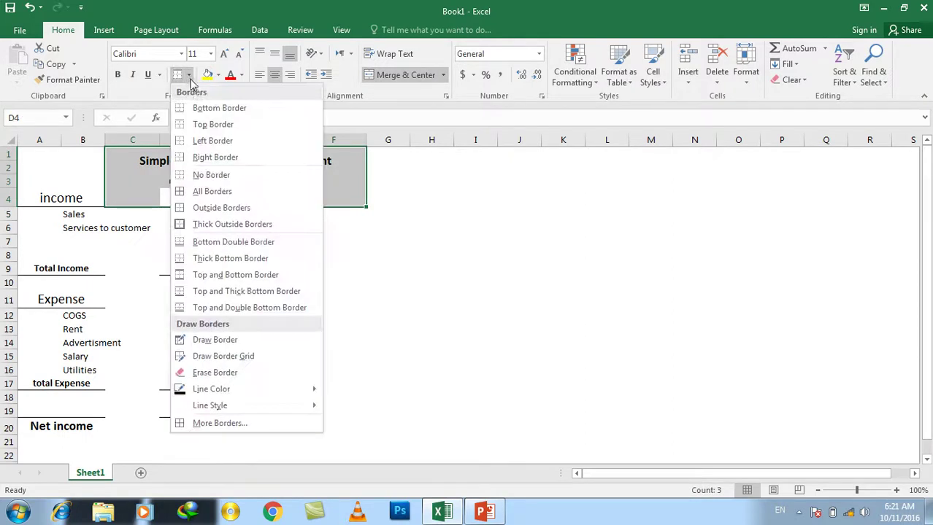
left_click(212, 108)
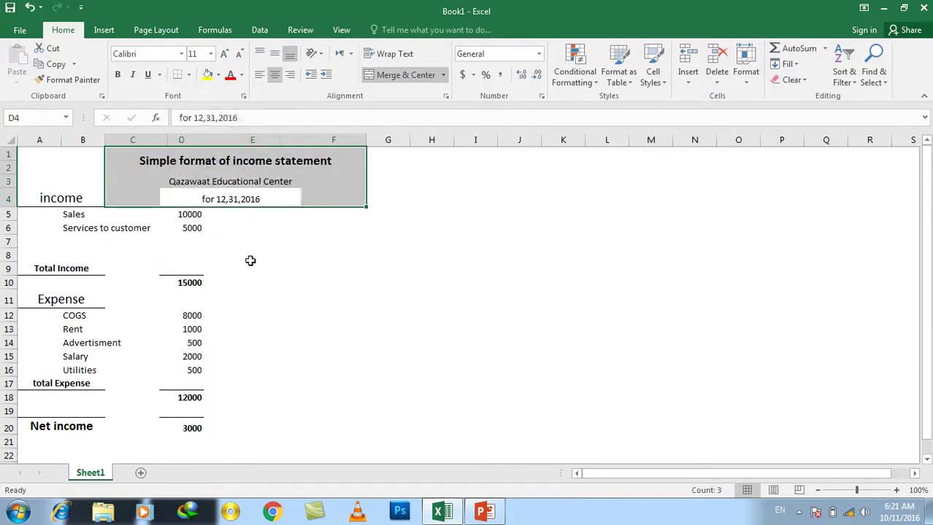
left_click(306, 268)
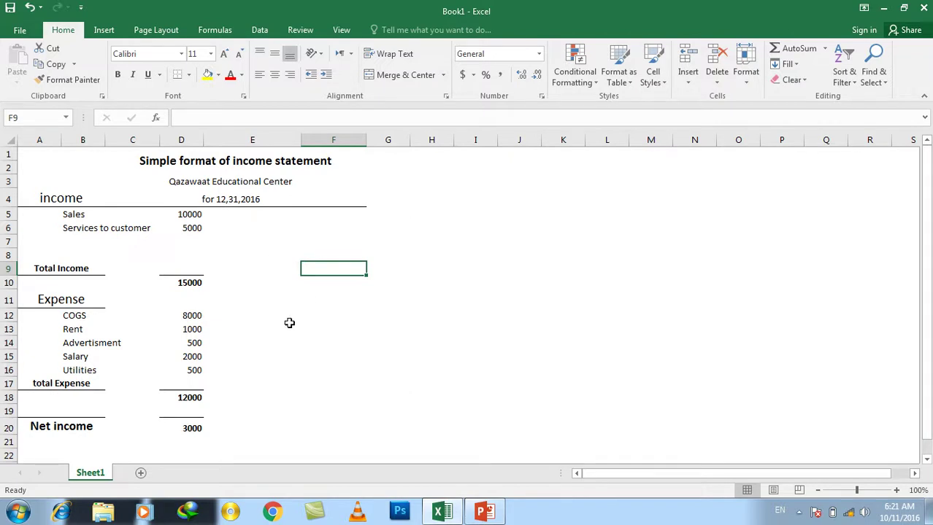
Rename Sheet1 to 'Simple format of income statement'
double_click(100, 473)
type("Simple format")
key("Return")
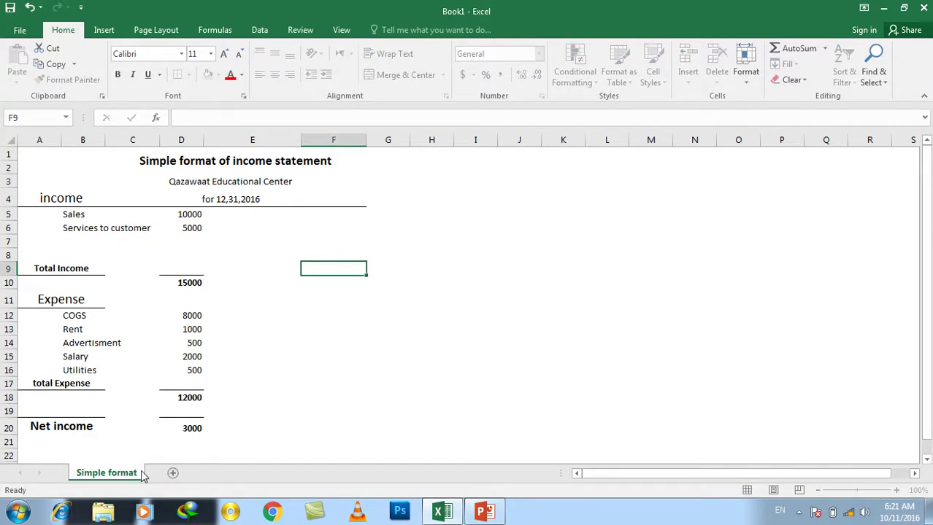
double_click(141, 473)
key("BackSpace")
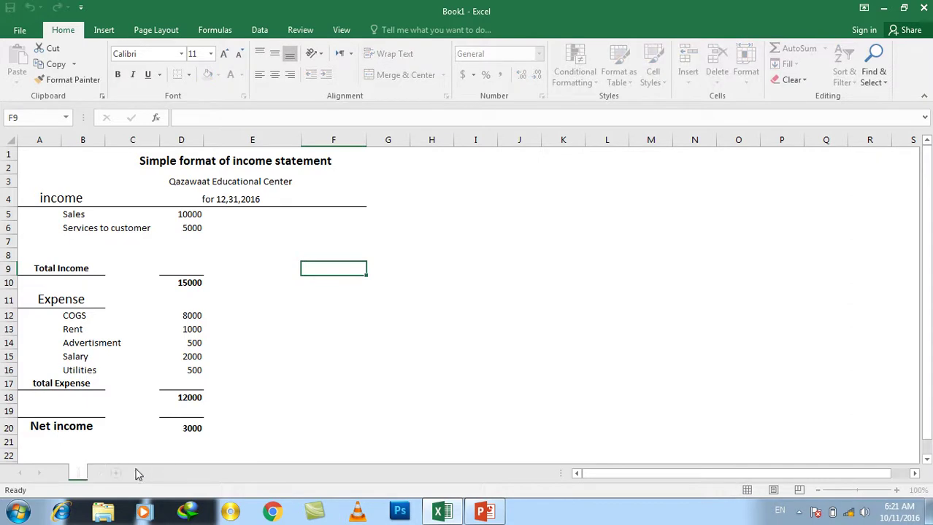
key("Escape")
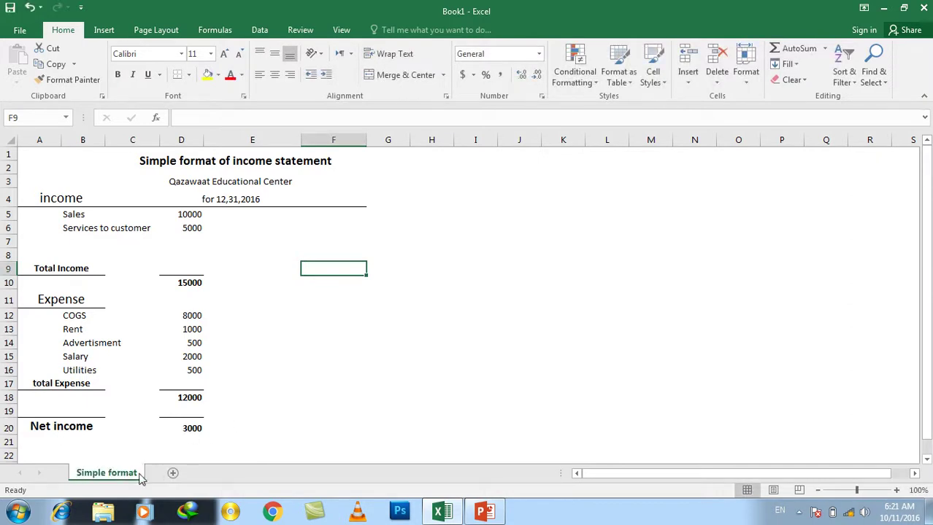
double_click(140, 474)
key("End")
type("of income stateme")
key("Return")
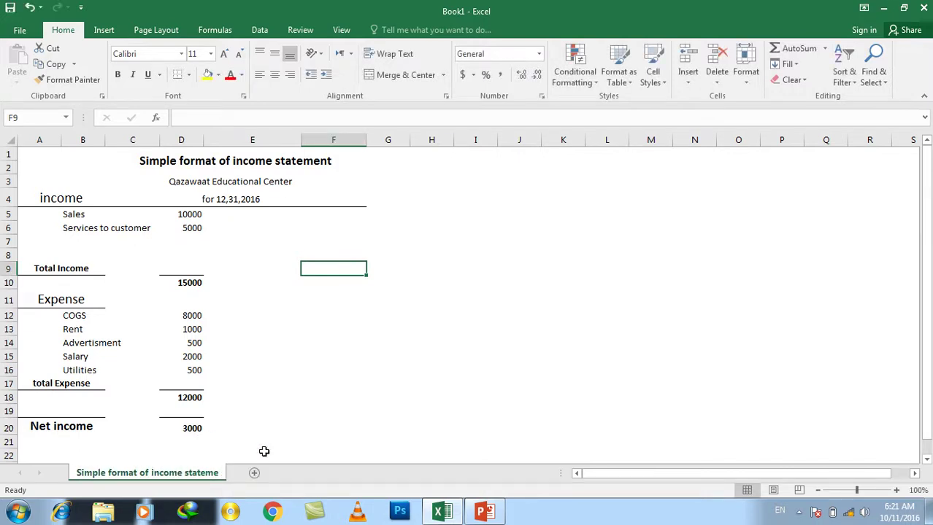
Add a new blank sheet named 'Standard format of income state'
left_click(253, 473)
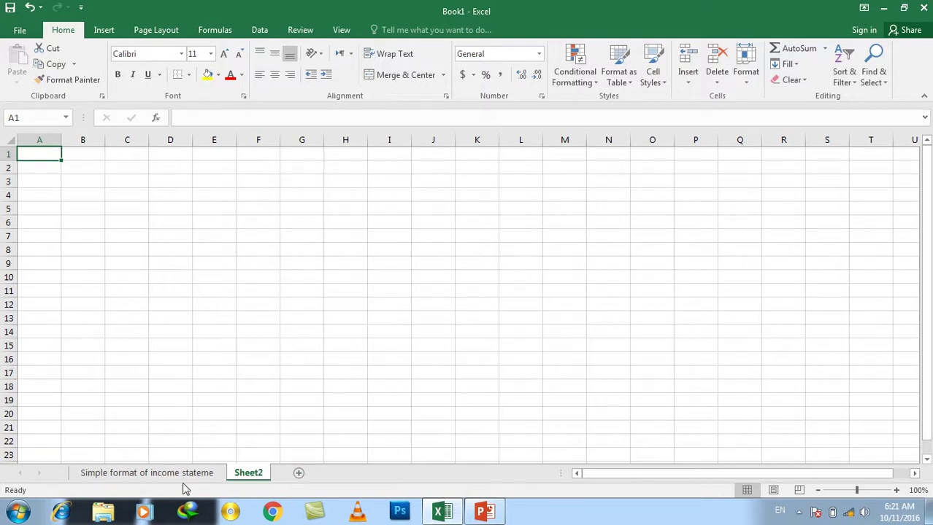
double_click(246, 473)
type("Stan")
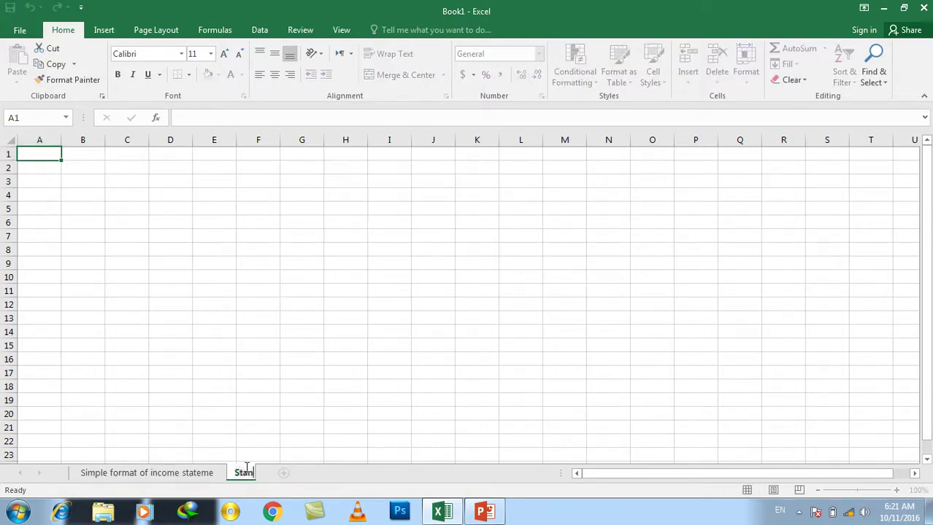
type("dart")
key("BackSpace")
type("d format of income state")
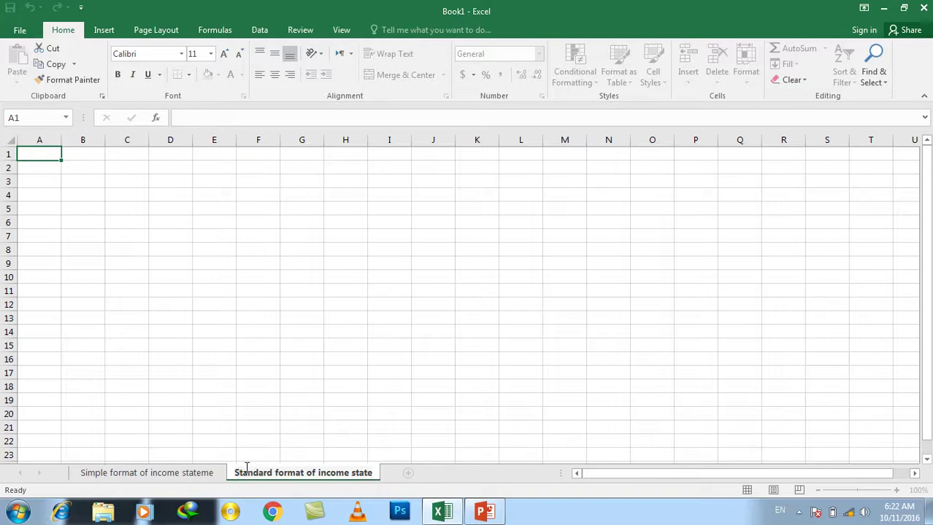
key("Return")
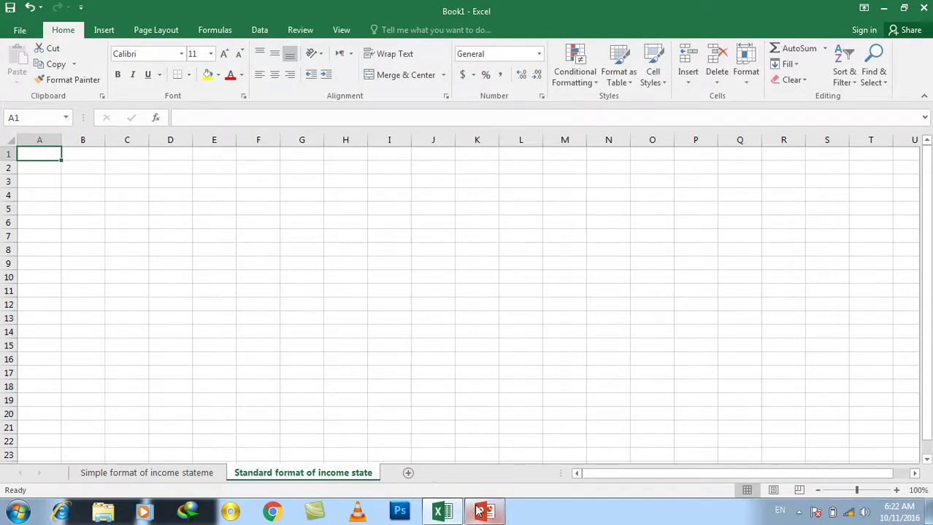
left_click(484, 512)
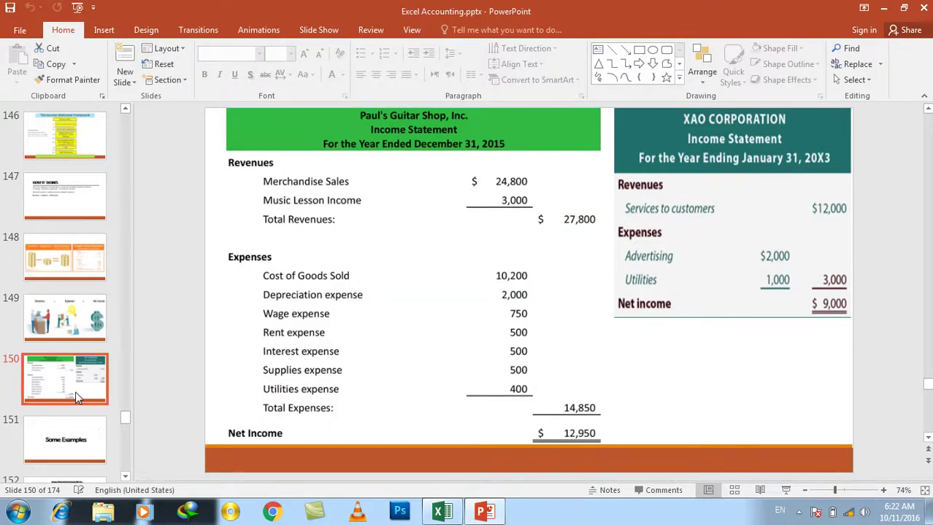
key("Down")
key("Down")
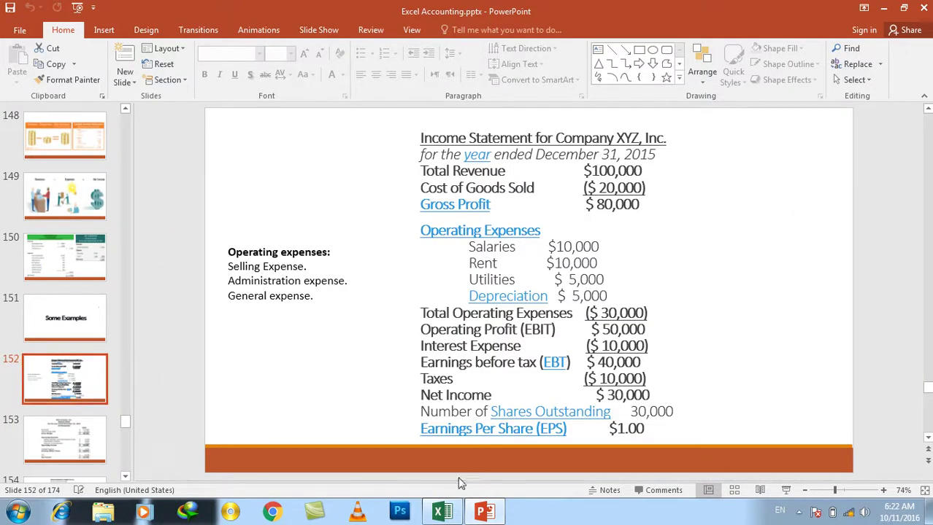
left_click(442, 512)
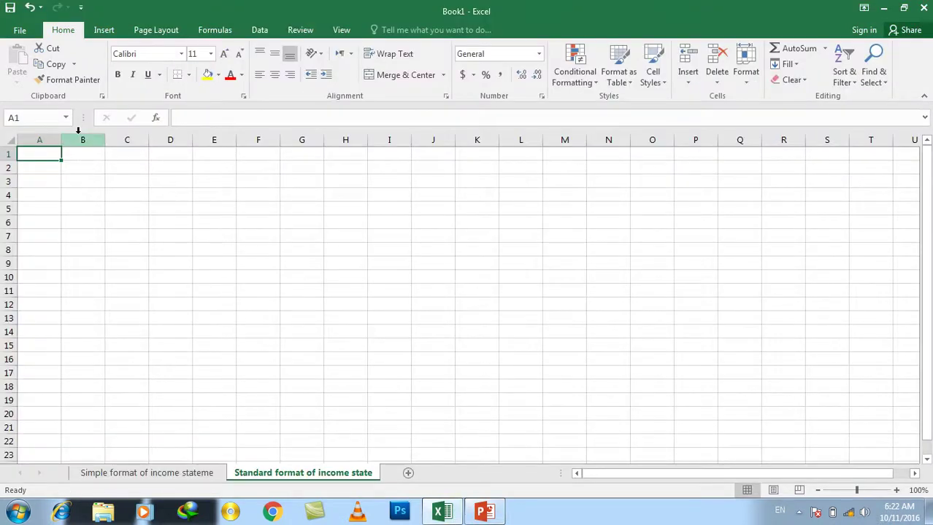
Turn off Show gridlines for this worksheet in Excel's Advanced options
left_click(20, 30)
left_click(39, 343)
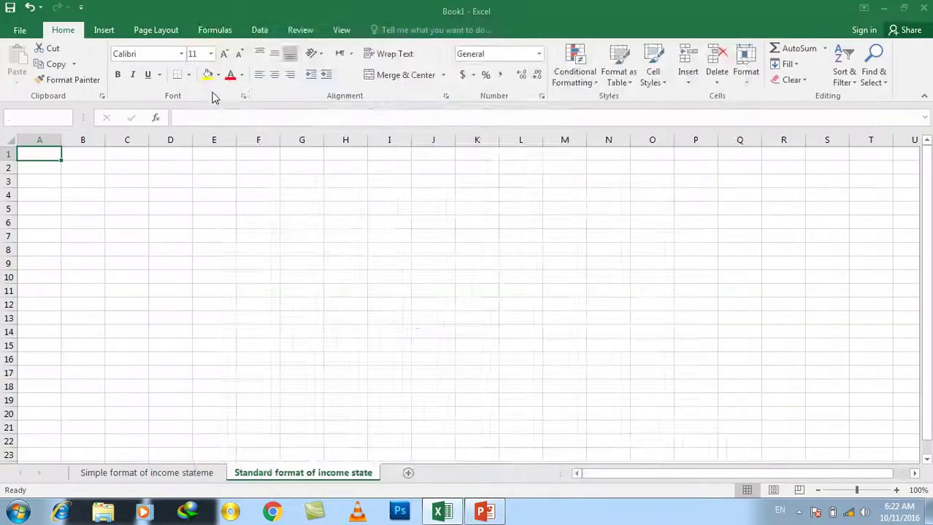
left_click(264, 143)
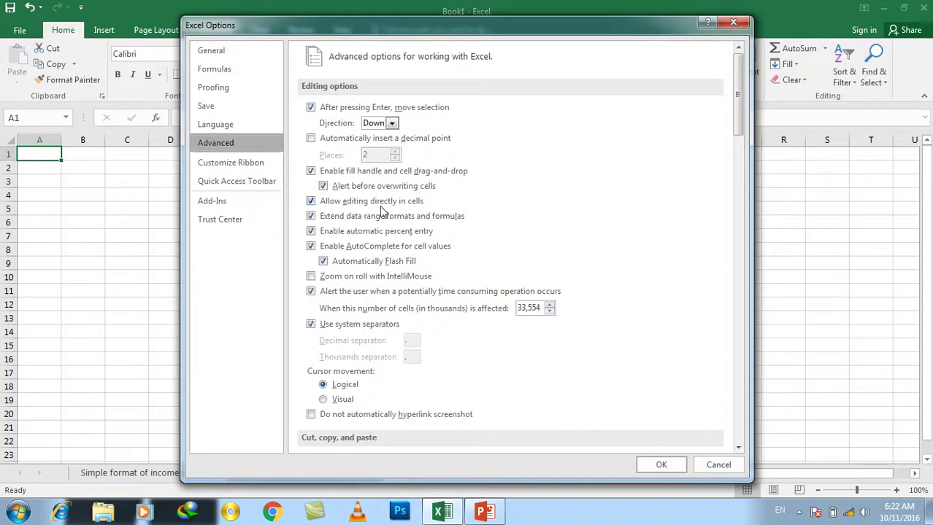
left_click_drag(737, 109, 738, 351)
left_click(335, 210)
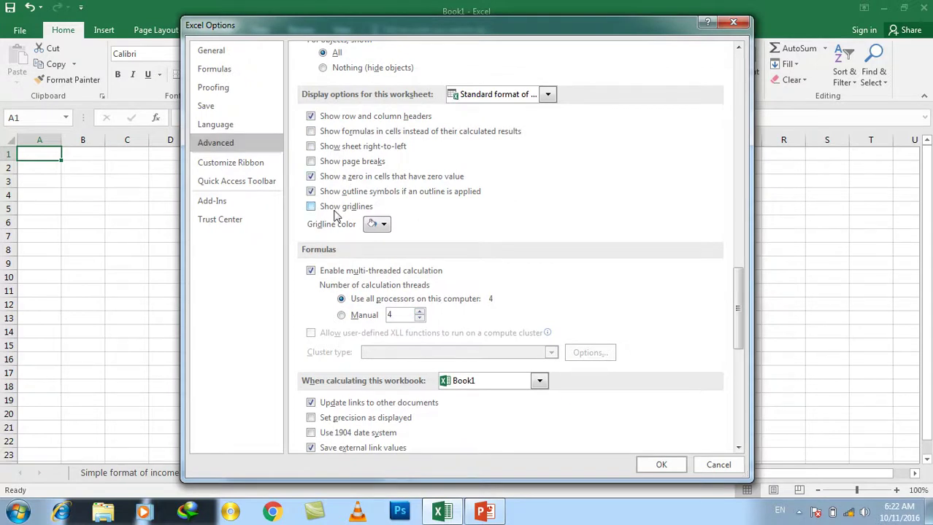
key("Return")
Merge and centre C1:F1 with the title 'income statement'
left_click(132, 152)
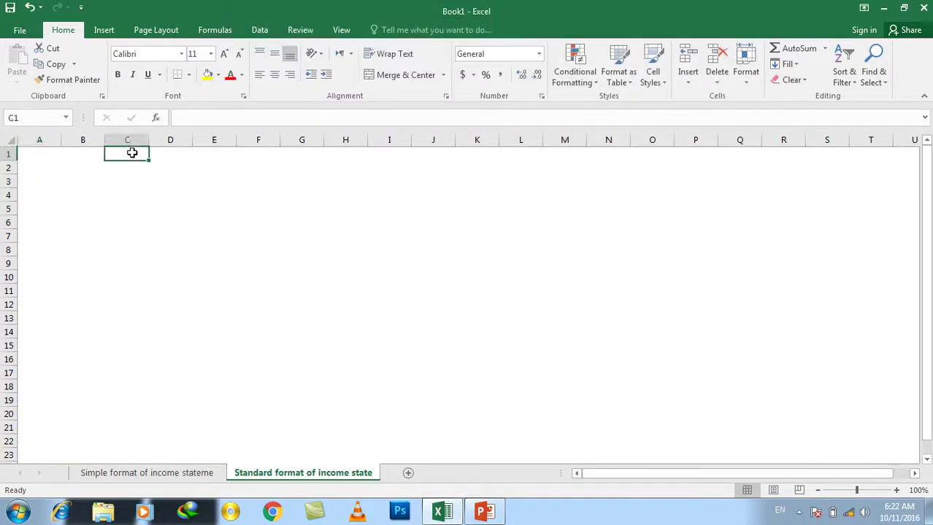
left_click_drag(132, 152, 241, 157)
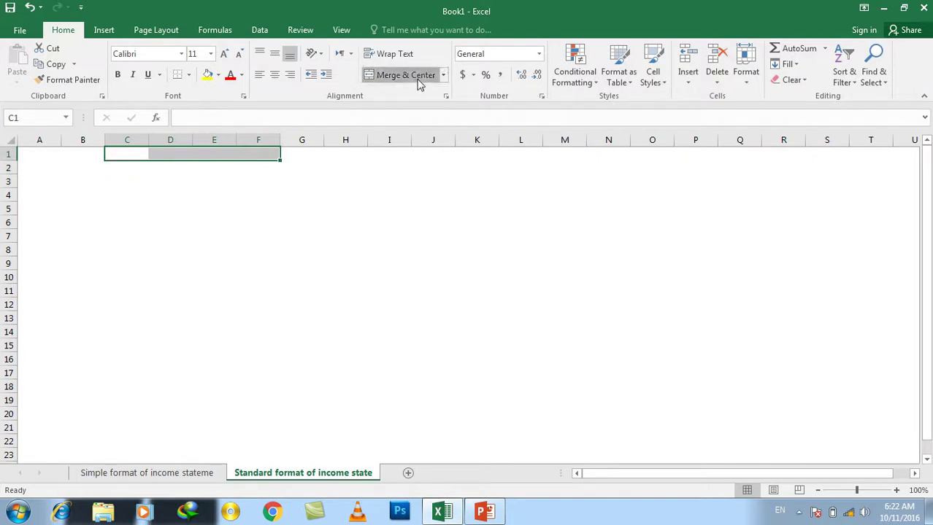
left_click(418, 77)
type("income statement")
key("Return")
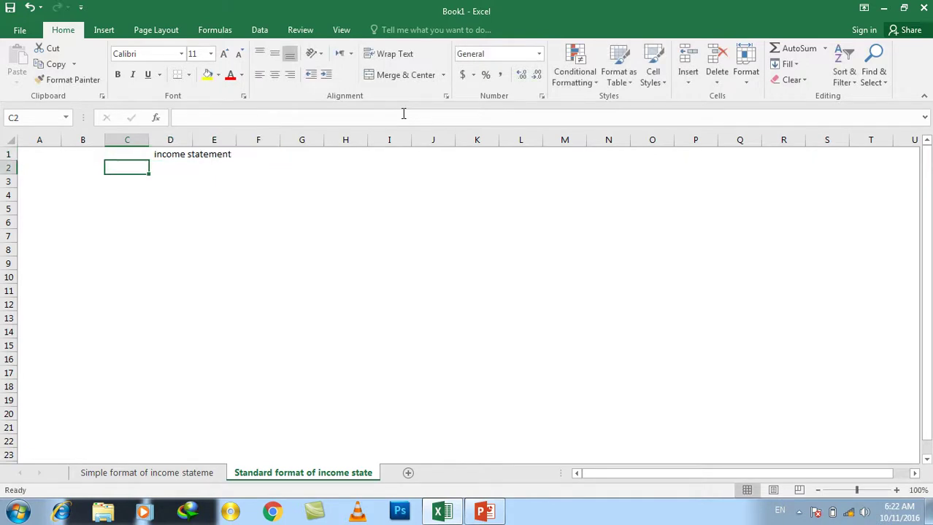
Merge and centre C2:F2 with 'for Qazawat Educational Center'
left_click(221, 153)
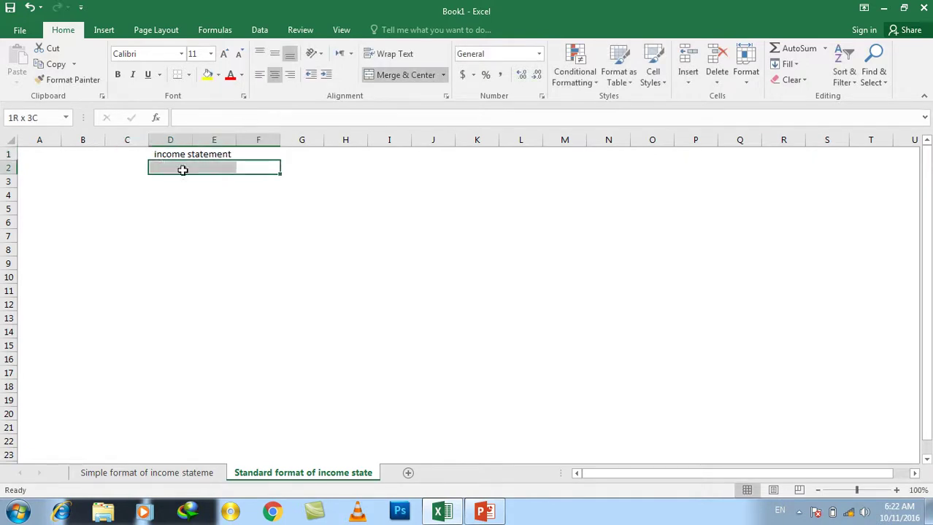
left_click_drag(238, 165, 135, 167)
left_click(379, 82)
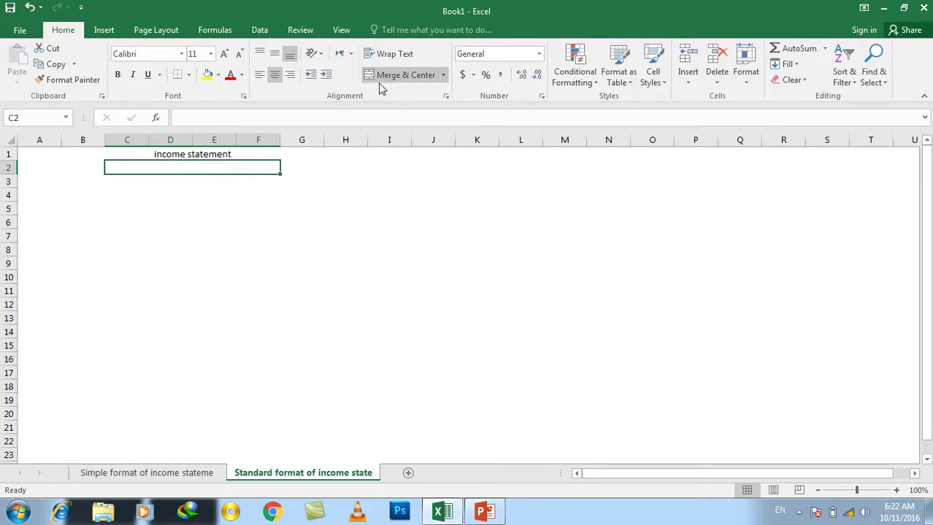
type("for Qazawat Educational Center")
key("Return")
Merge and centre C3:F3 with the date '12-31-216' and select the heading block C1:F3
left_click_drag(142, 184, 243, 178)
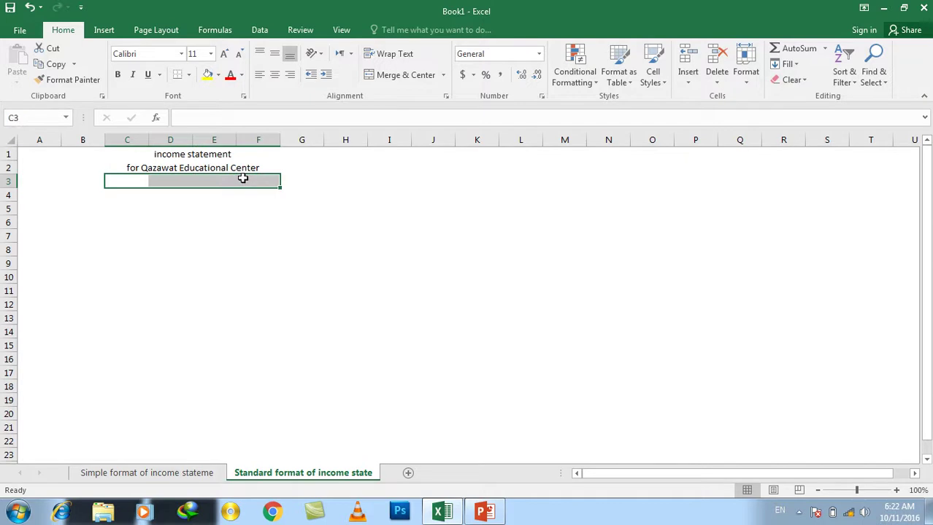
left_click(382, 76)
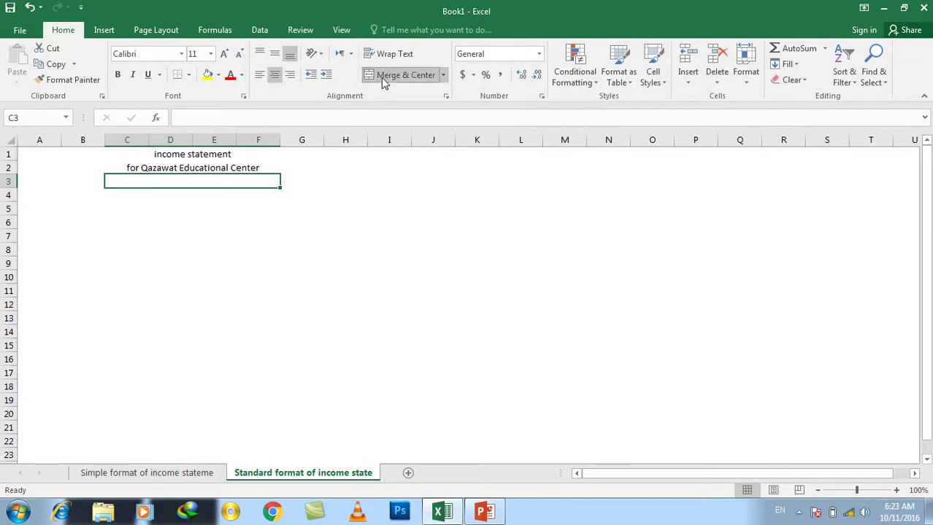
type("12-")
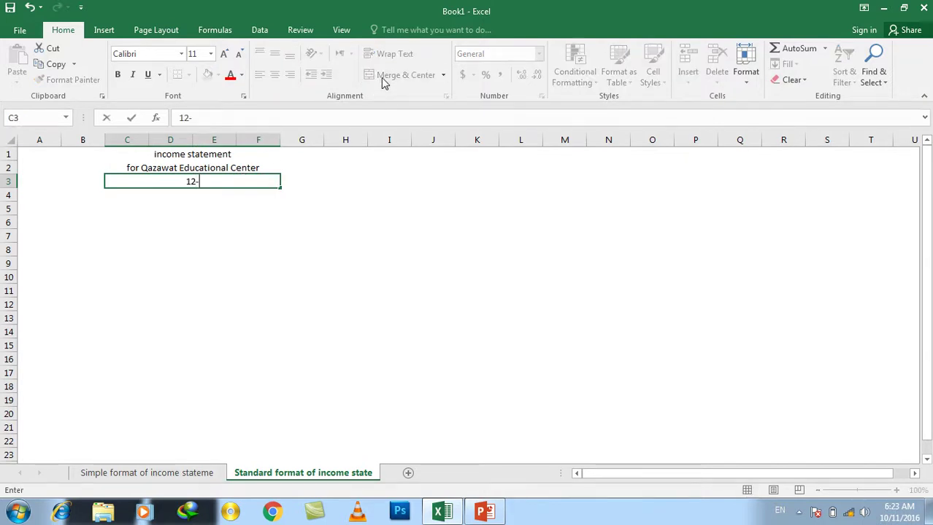
type("31")
type("-216")
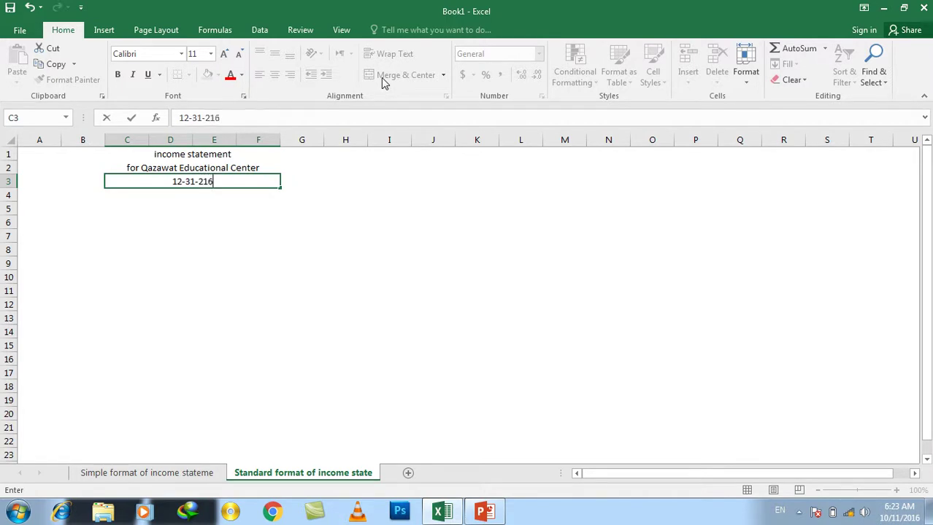
key("Return")
left_click_drag(222, 181, 181, 154)
Make the C1 title bold and change its text to 'Income statement'
left_click(178, 74)
left_click(278, 207)
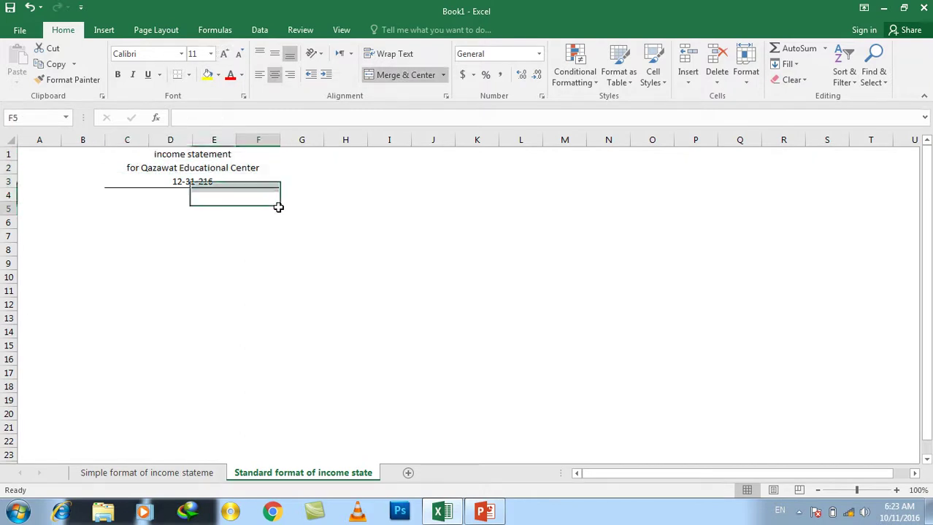
left_click(176, 156)
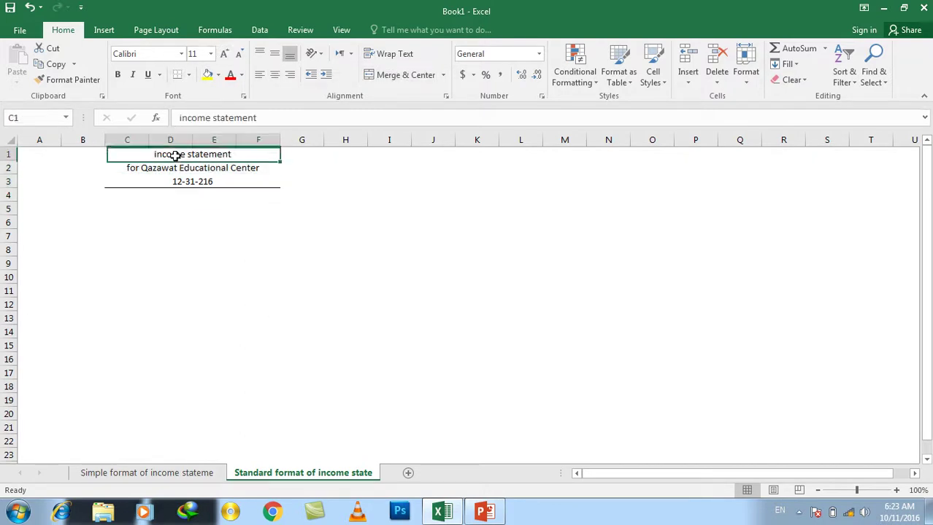
left_click(117, 74)
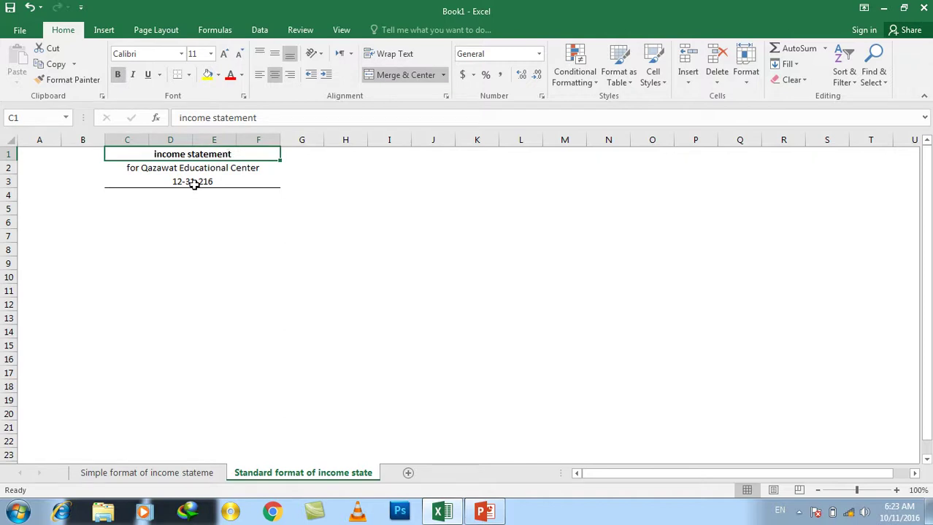
double_click(157, 154)
key("BackSpace")
type("I")
key("Return")
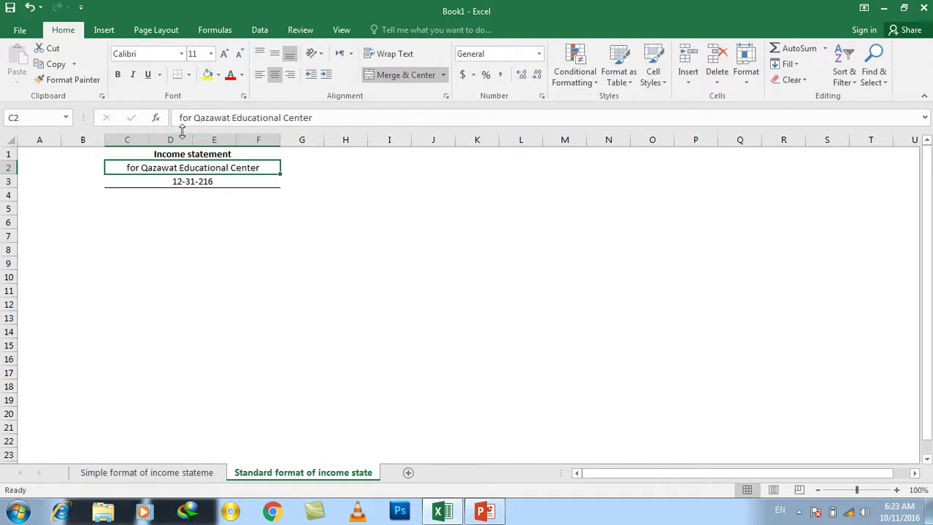
Enlarge the center name and date lines in C2:C3 to 12-point
left_click(224, 53)
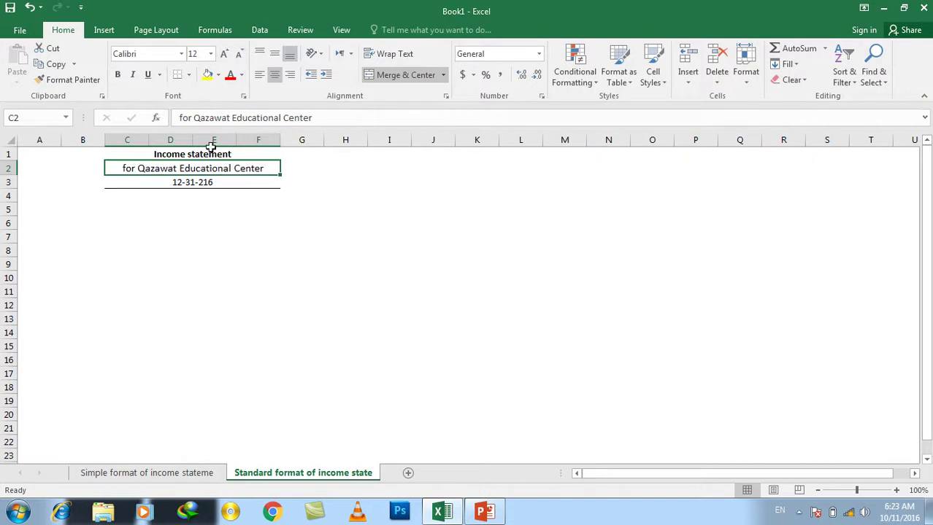
left_click_drag(204, 182, 207, 168)
left_click(223, 54)
left_click(223, 54)
left_click(306, 224)
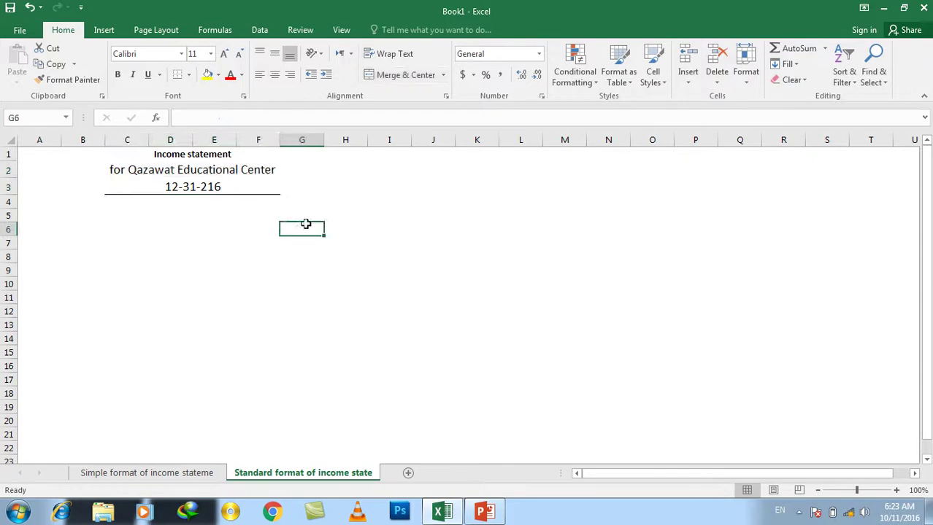
Merge A5:B5 and enter the section heading 'Revenus / Income'
left_click(58, 216)
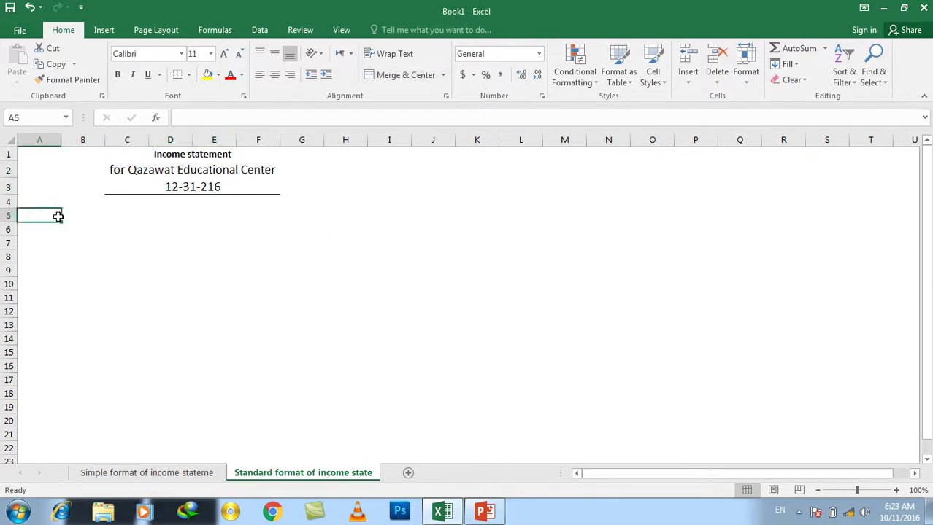
left_click_drag(58, 217, 71, 215)
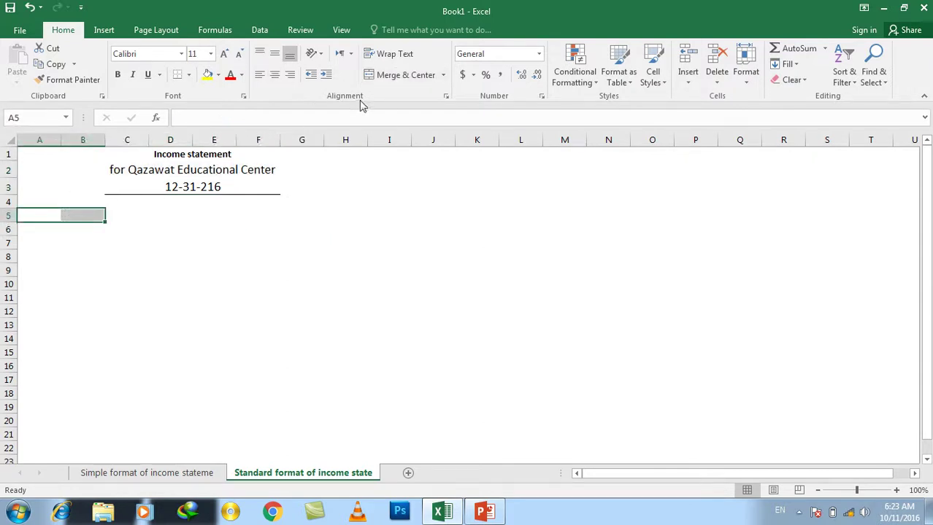
left_click(377, 79)
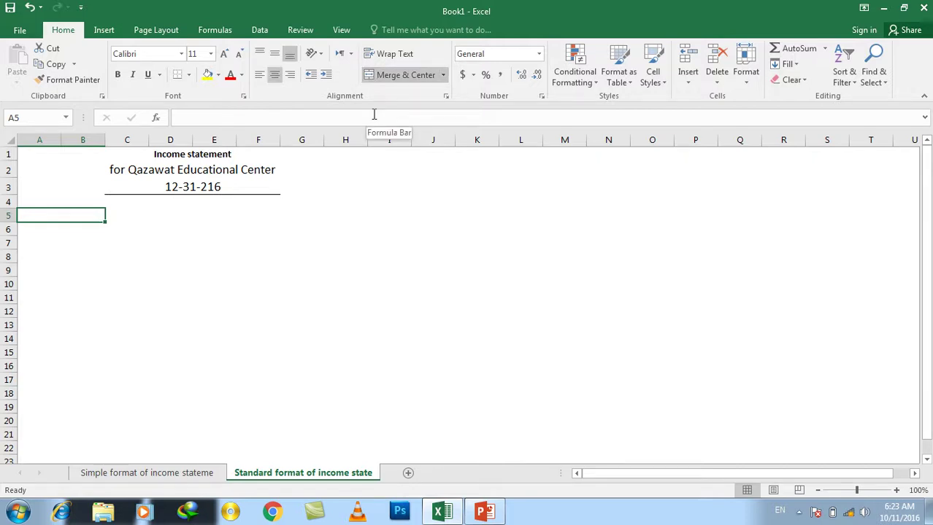
type("Revenus")
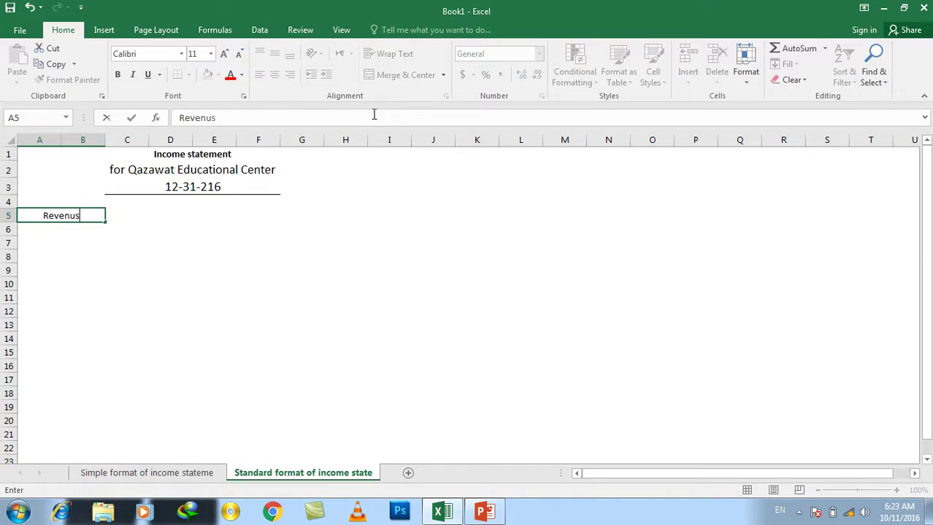
type("/")
type("Income/")
key("BackSpace")
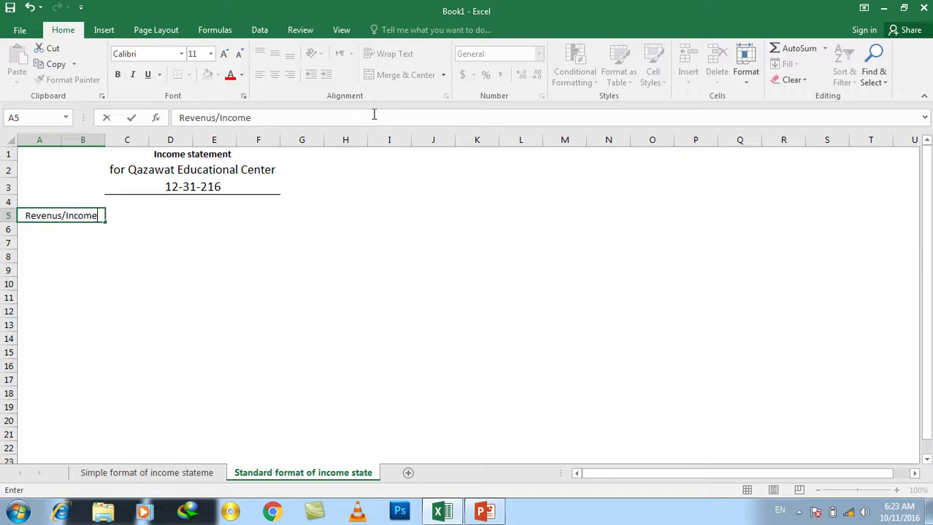
key("Return")
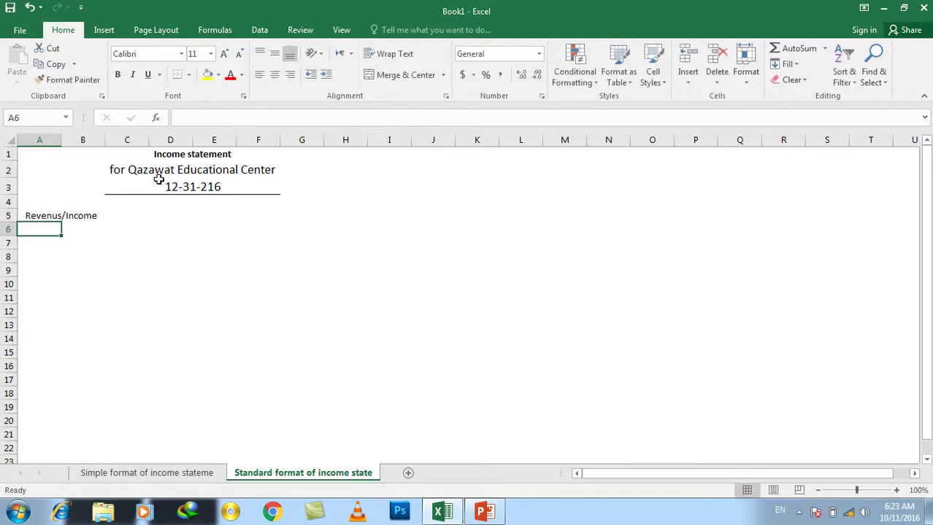
left_click(75, 217)
double_click(66, 216)
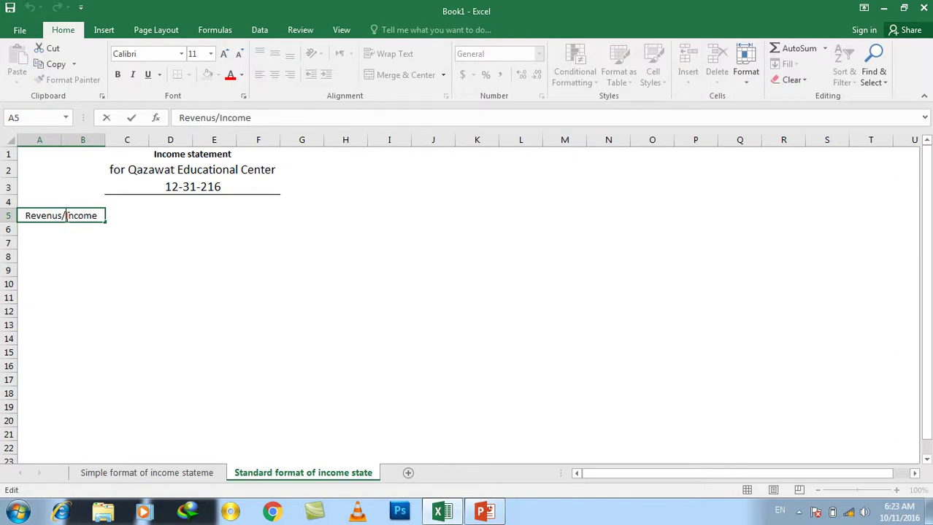
left_click(87, 255)
Enlarge the heading to 14-point, widen column B, and add a bottom border
left_click(67, 215)
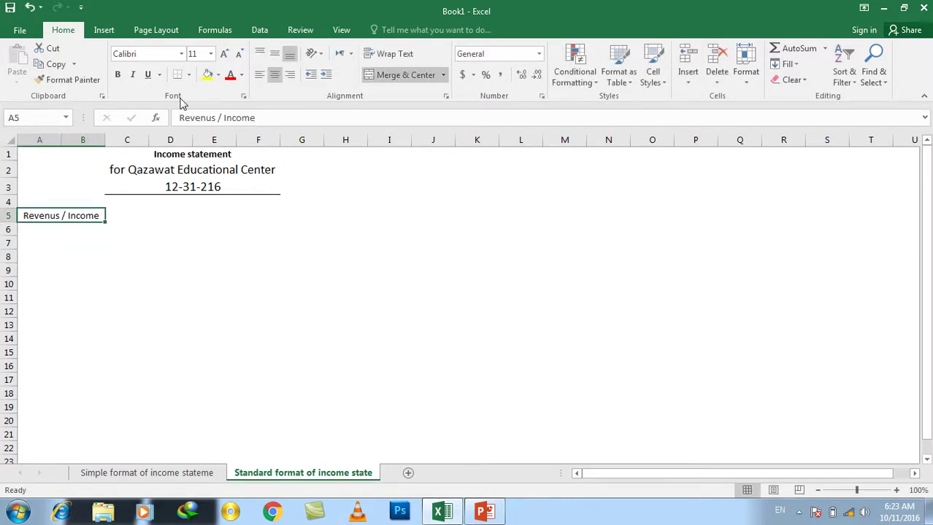
left_click(224, 55)
left_click(223, 55)
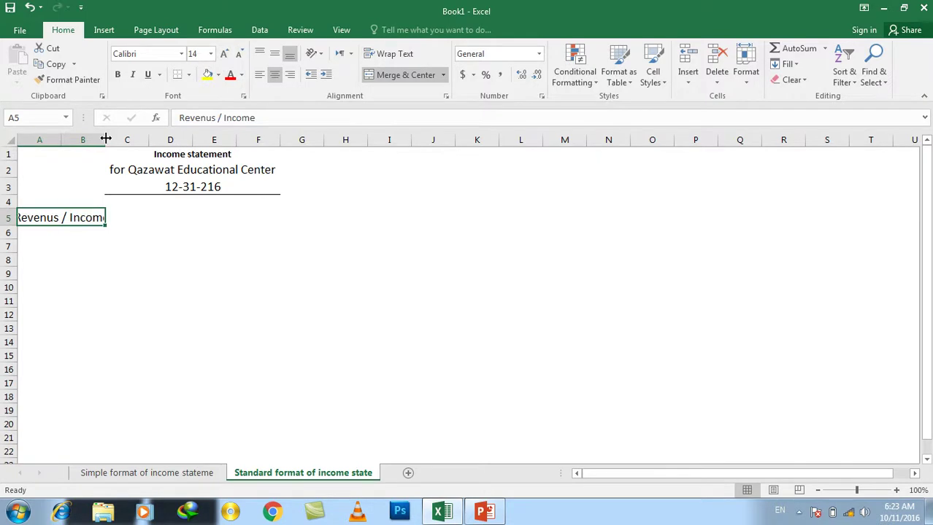
left_click_drag(106, 140, 135, 136)
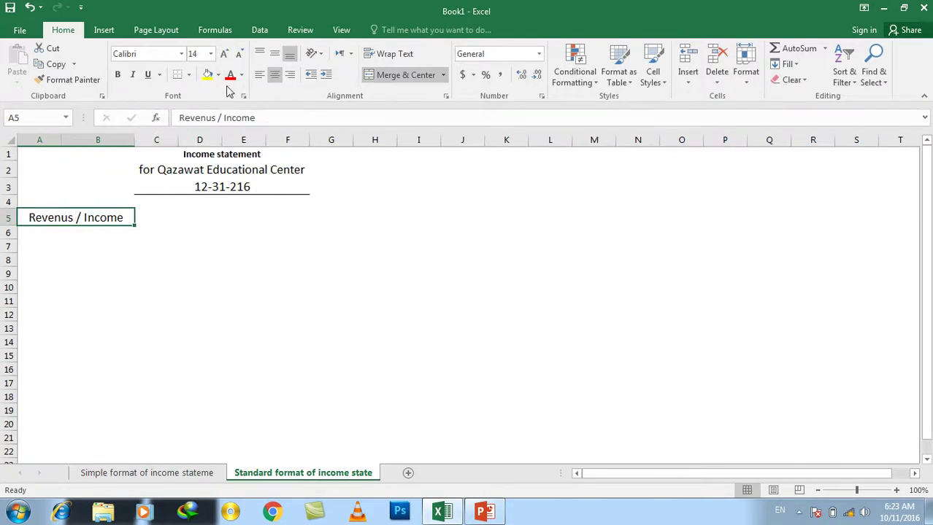
left_click(183, 80)
left_click(226, 244)
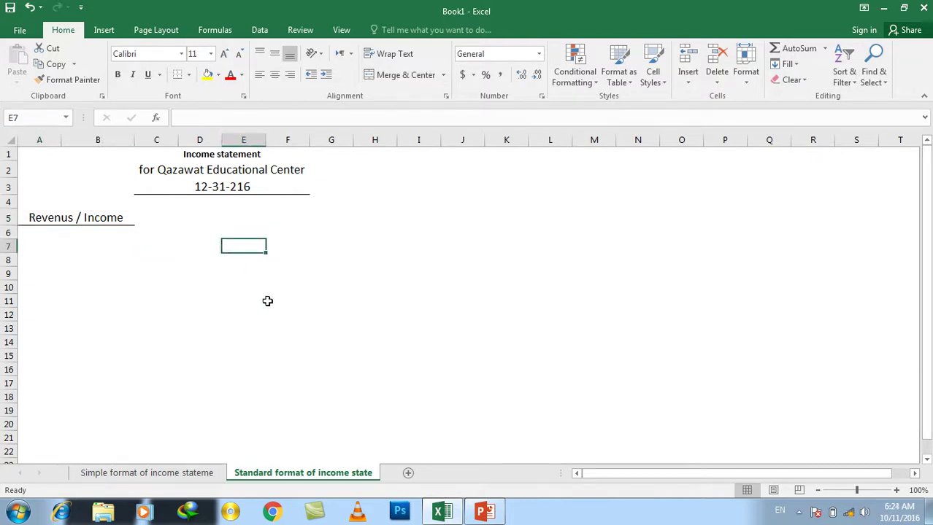
left_click(483, 512)
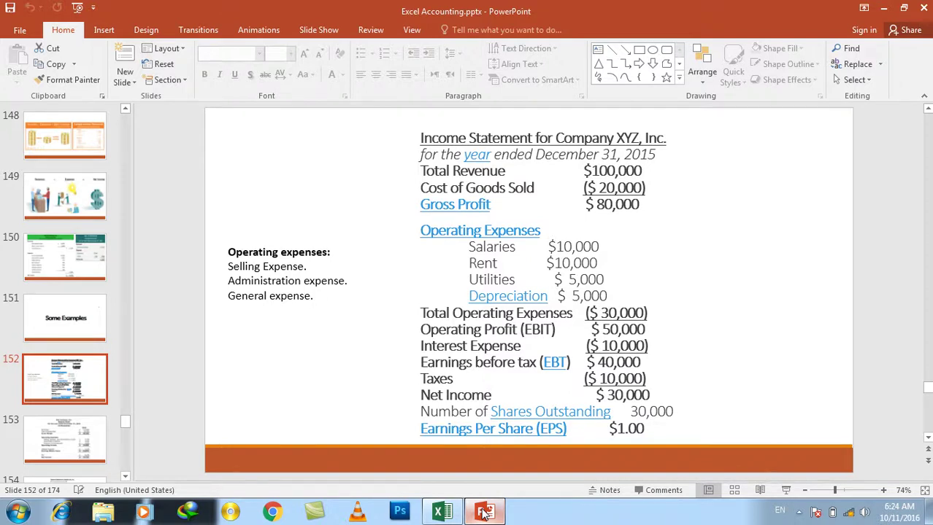
Review slide 152 in PowerPoint, then return to the Excel workbook
left_click(486, 513)
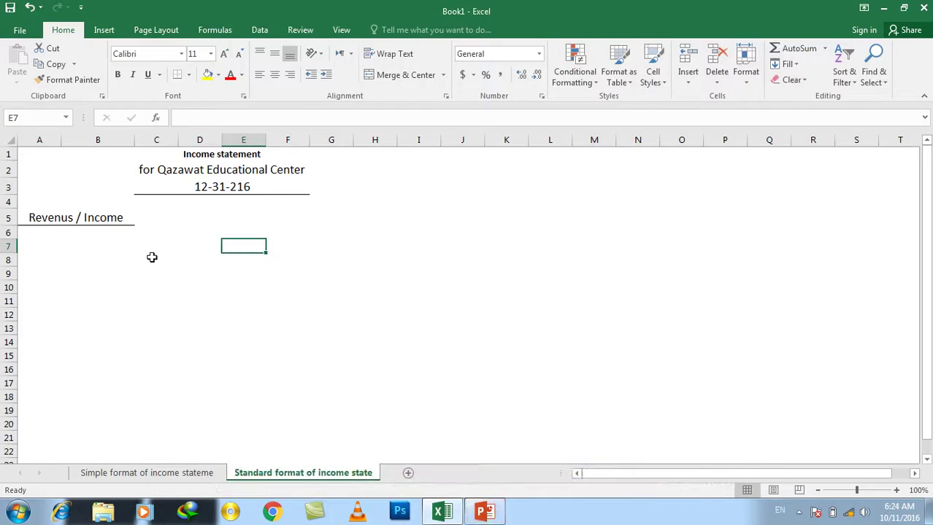
Put a 'Total Revenues' label in B7
left_click(80, 234)
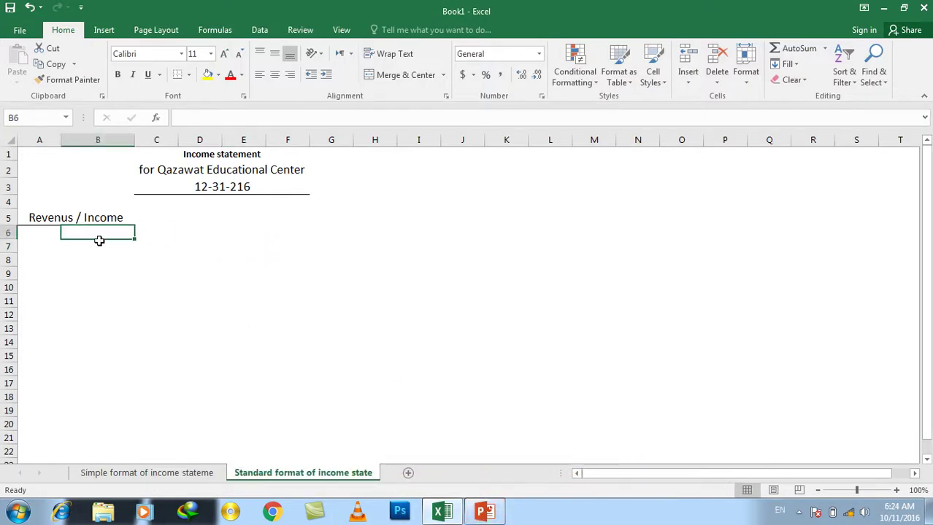
type("Toa")
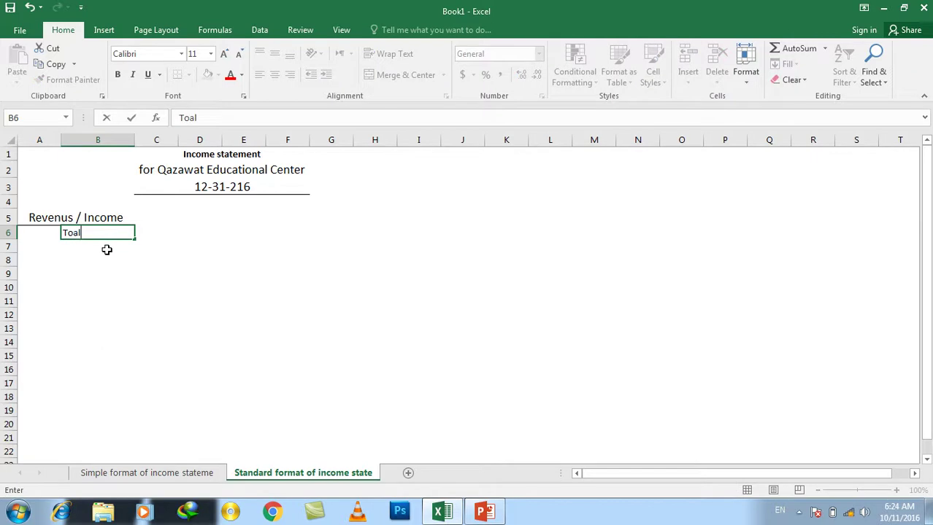
key("BackSpace")
type("tal Revenues")
key("Return")
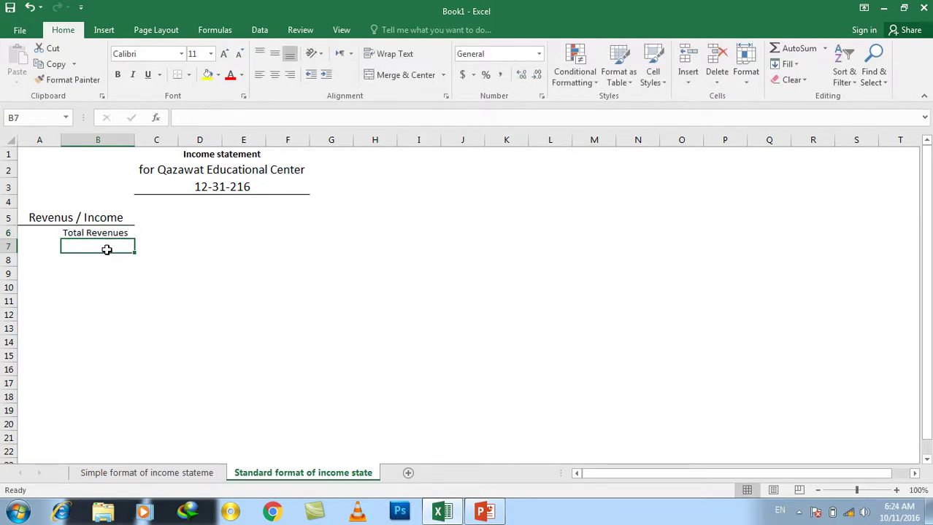
left_click(126, 234)
key("ctrl+c")
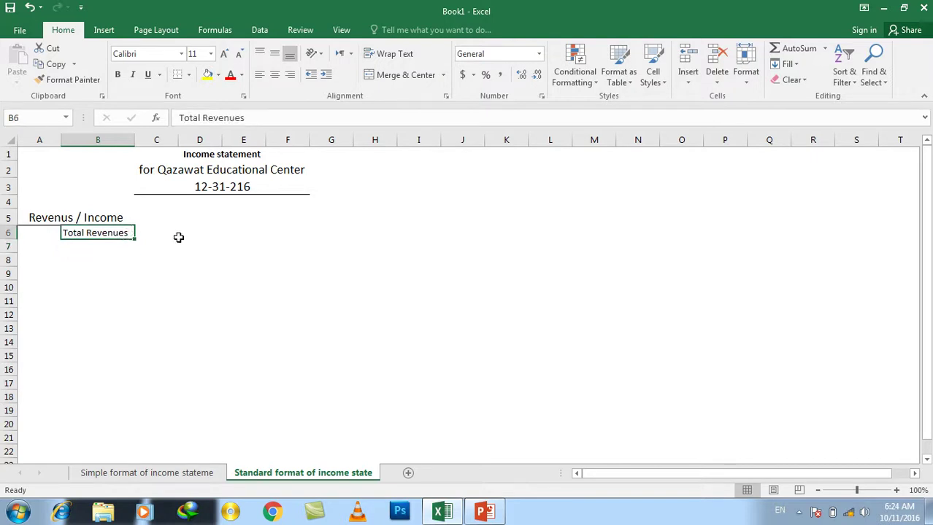
key("Down")
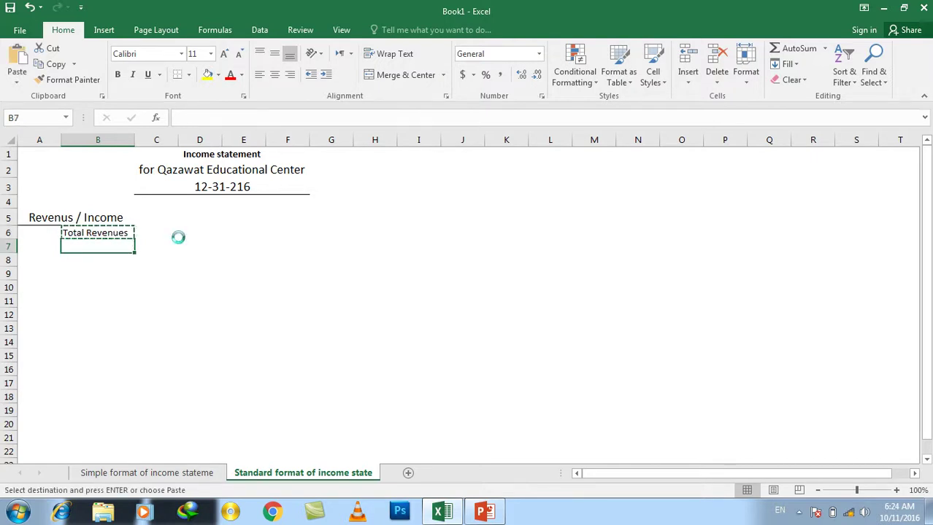
key("Escape")
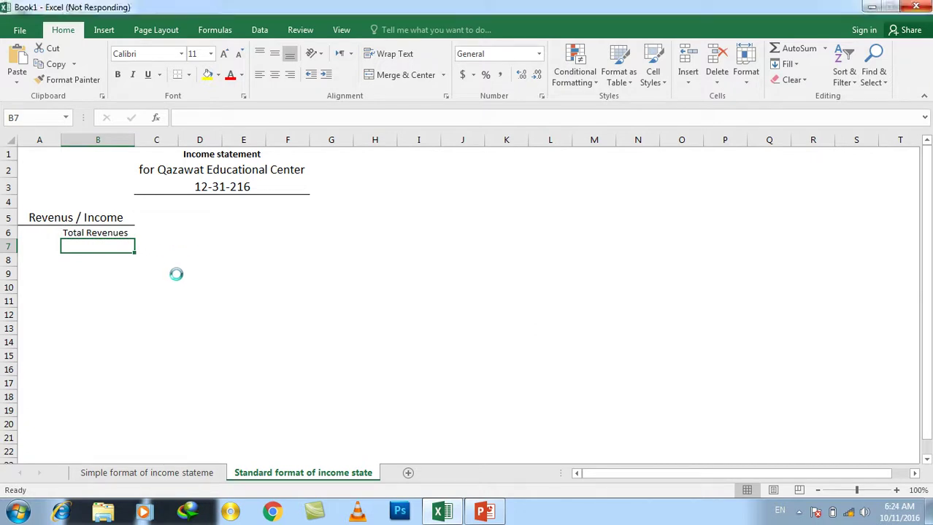
Enter 100000 in D7 as the Total Revenues amount
key("Right")
key("Right")
key("Right")
key("Left")
type("10000")
key("Return")
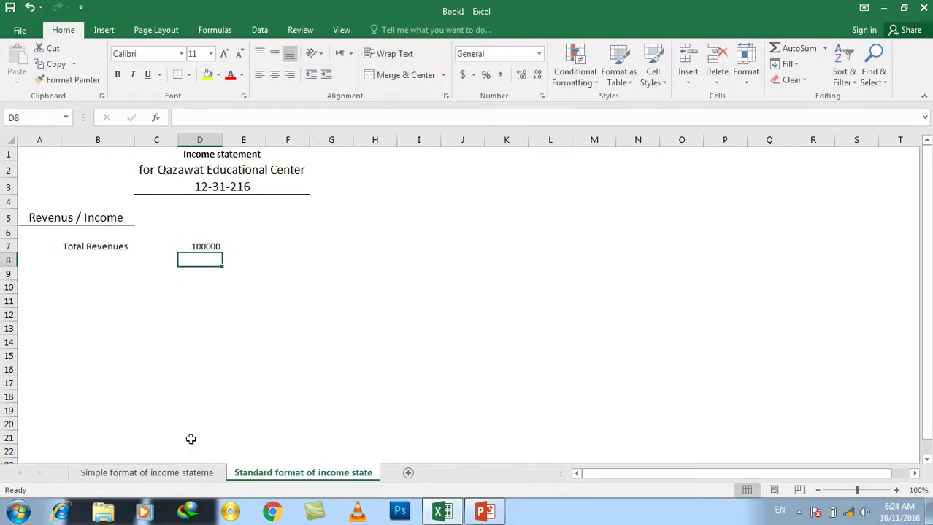
left_click(185, 475)
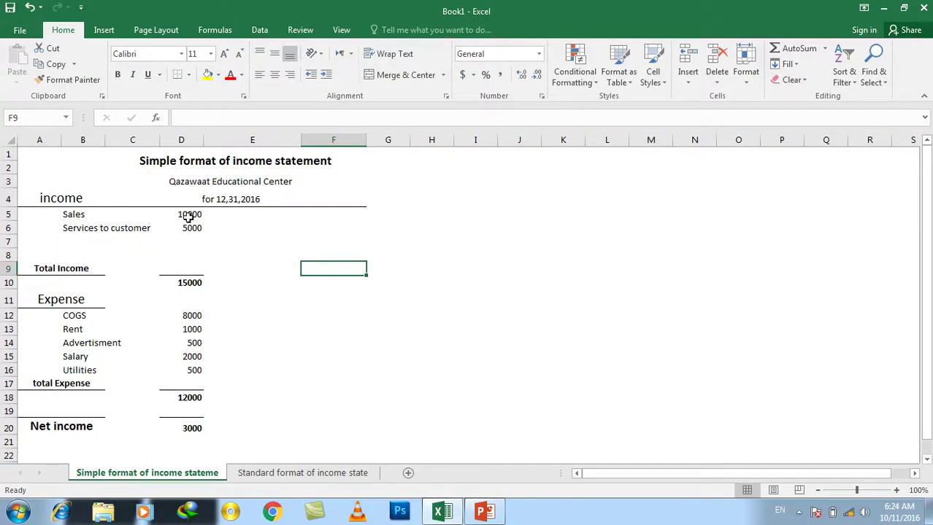
Apply Accounting dollar format to the simple-format sheet's amounts in D5:D20
left_click_drag(188, 215, 190, 427)
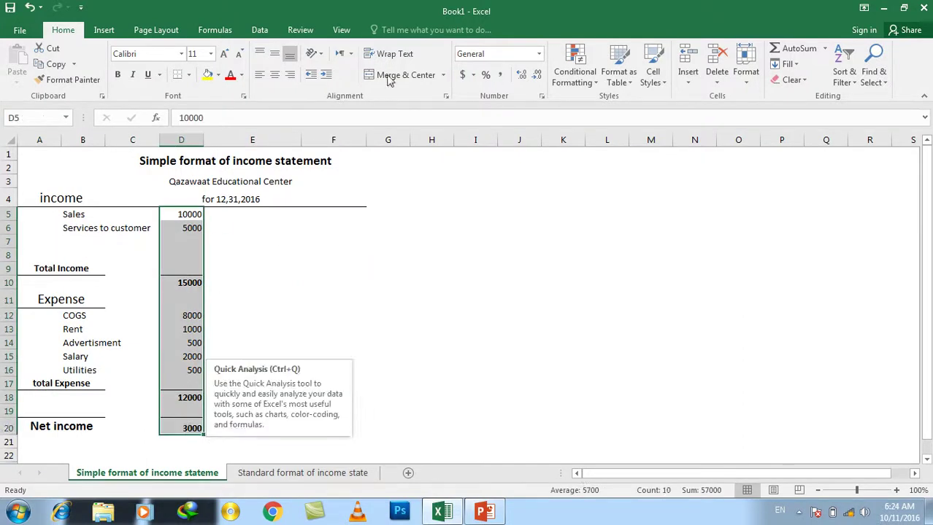
left_click(460, 76)
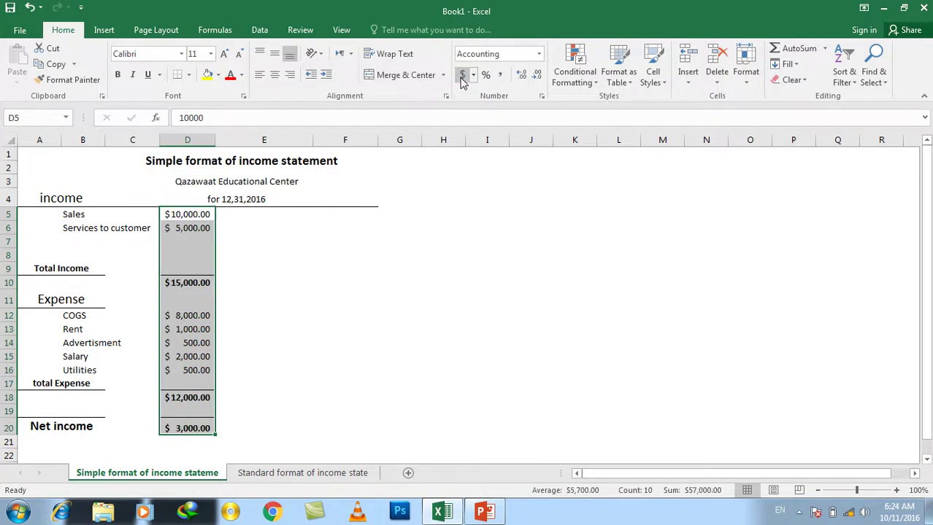
left_click(339, 312)
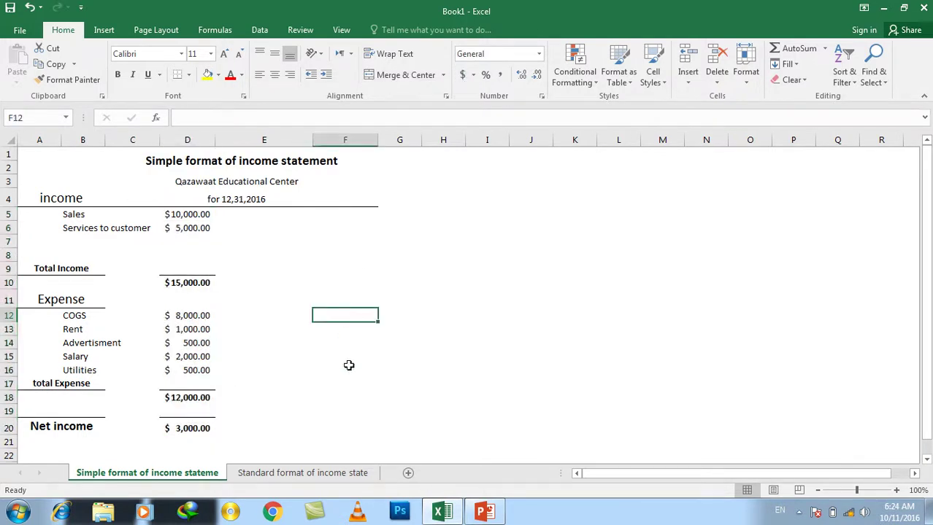
left_click(302, 471)
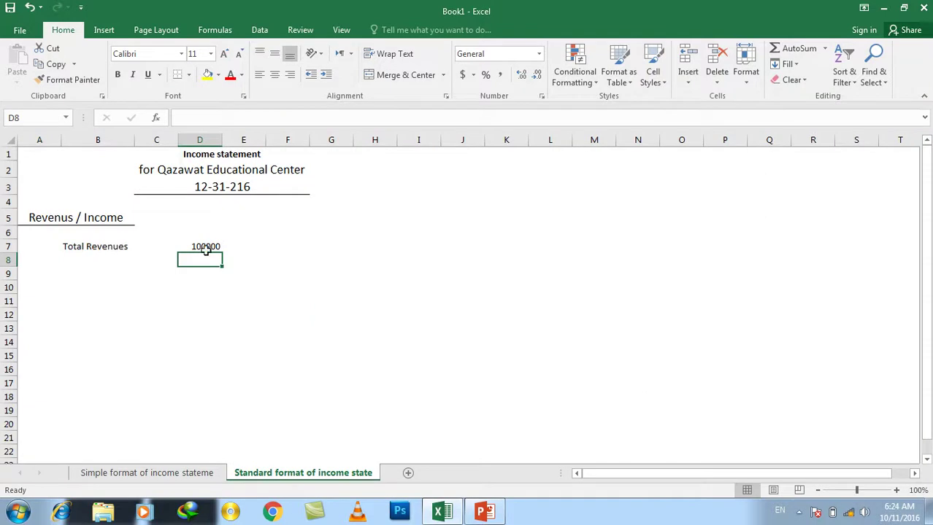
left_click(84, 269)
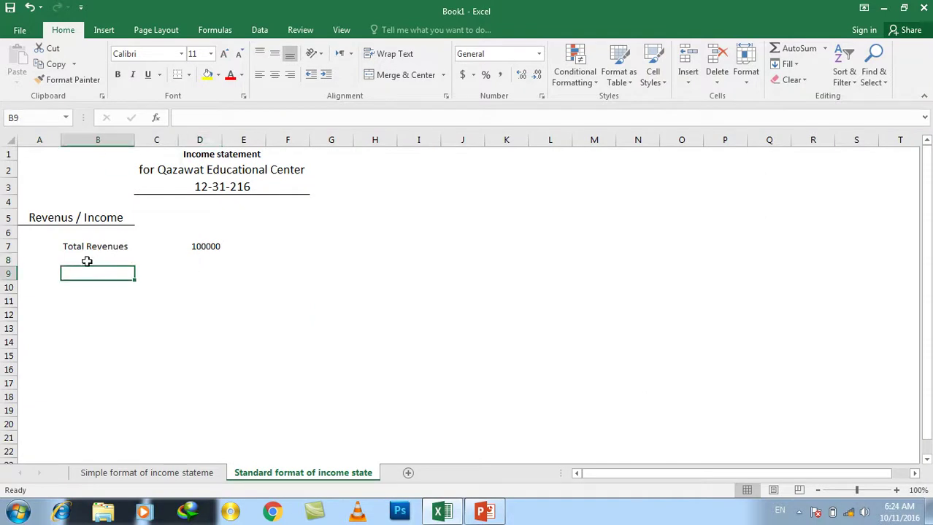
left_click(87, 261)
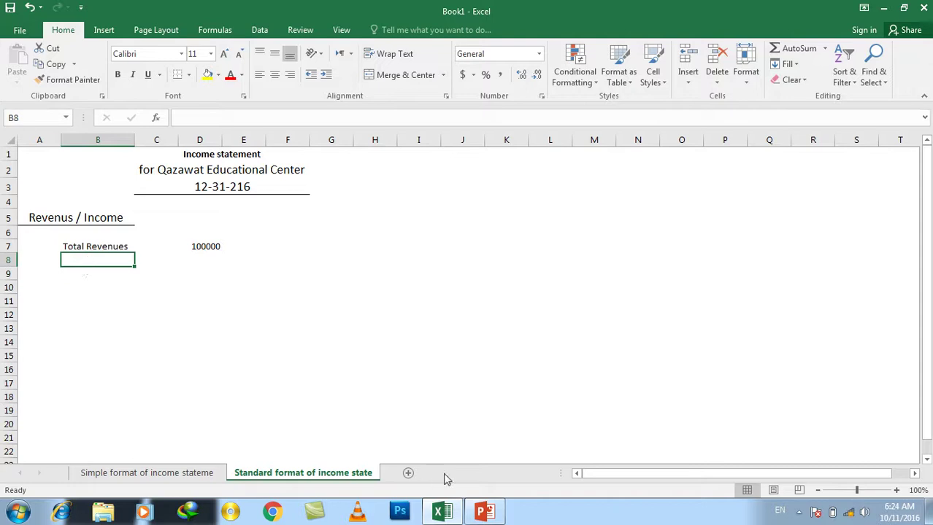
left_click(482, 513)
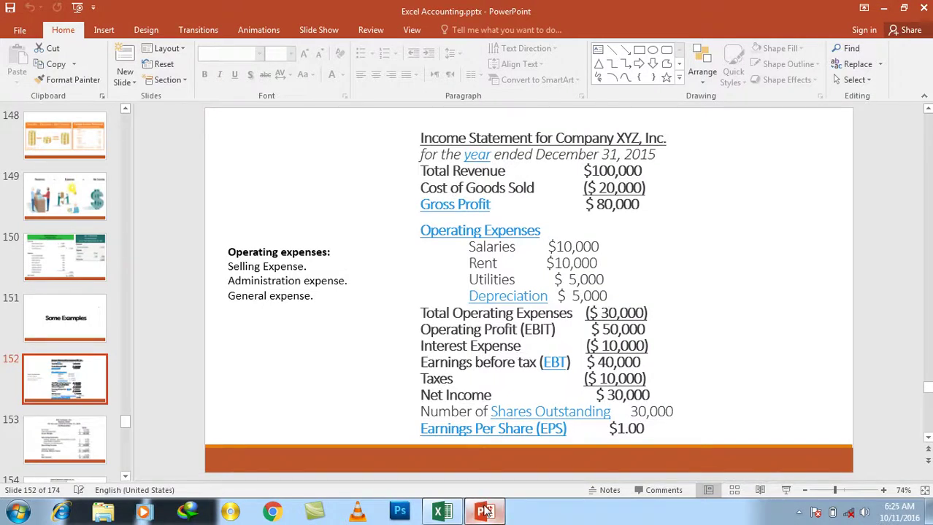
left_click(443, 512)
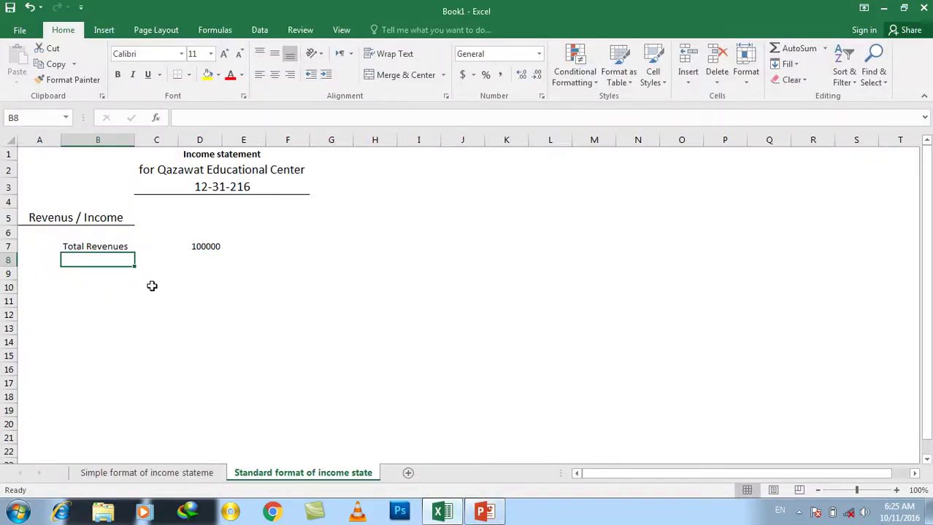
Replace the erroring '- COGS' entry in B8 with a plain 'COGS' label
type("-")
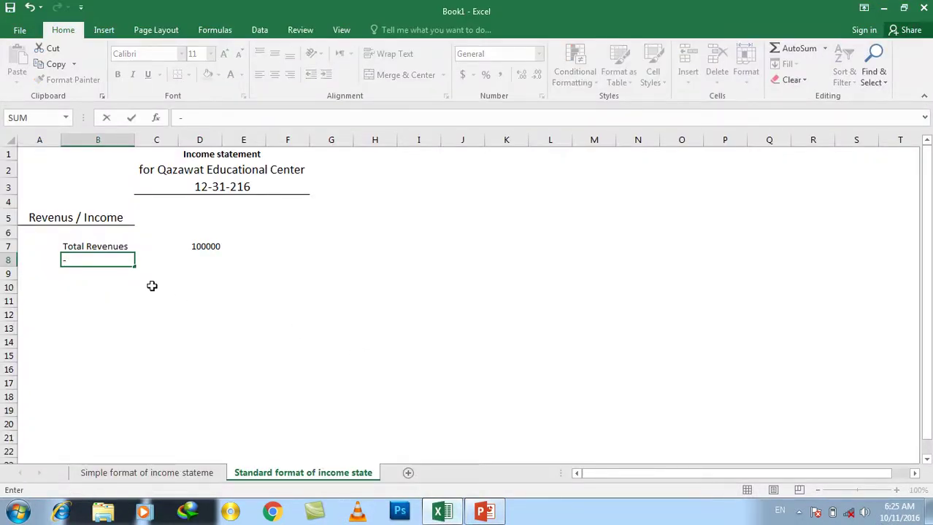
key("BackSpace")
type("-")
type(" CO")
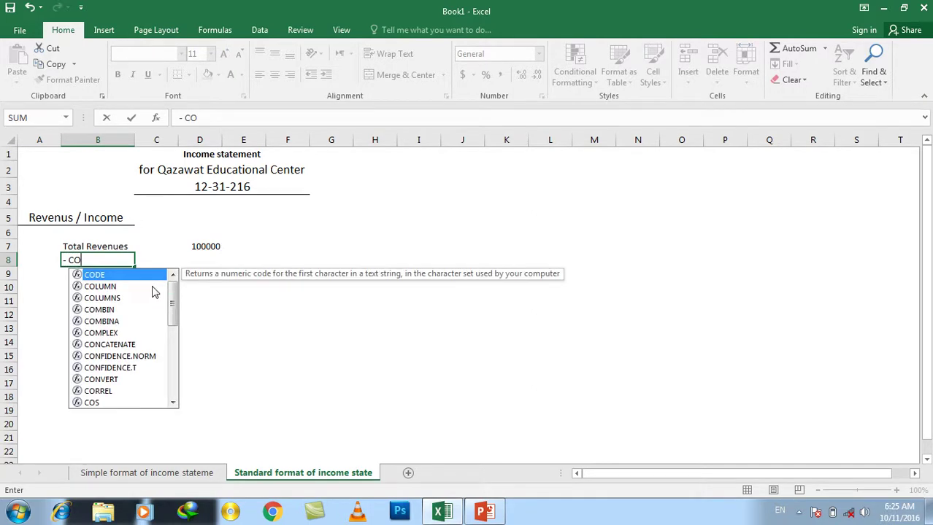
type("GS")
key("Return")
key("Up")
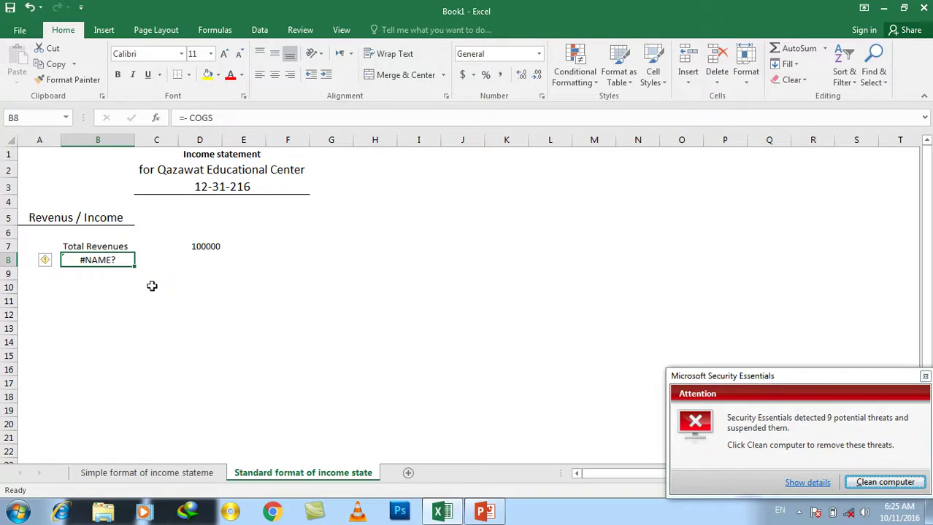
left_click(862, 482)
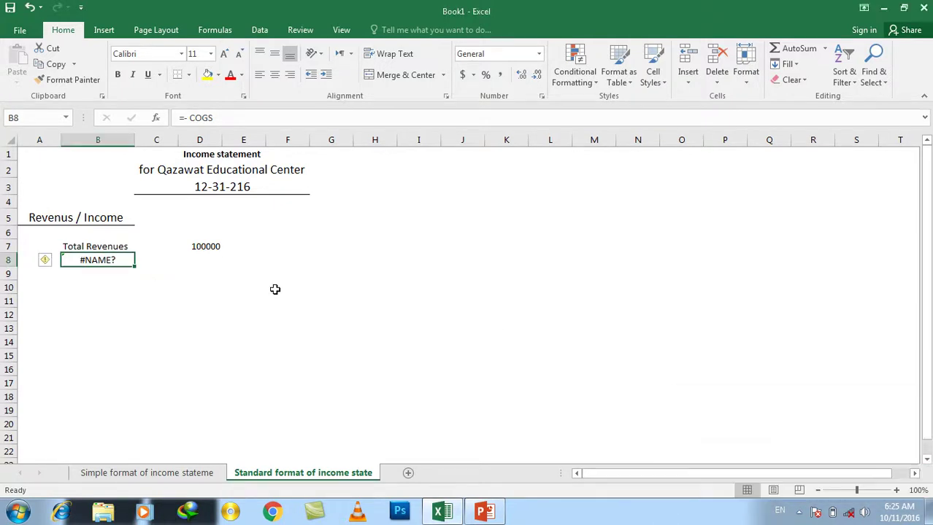
type("COGS")
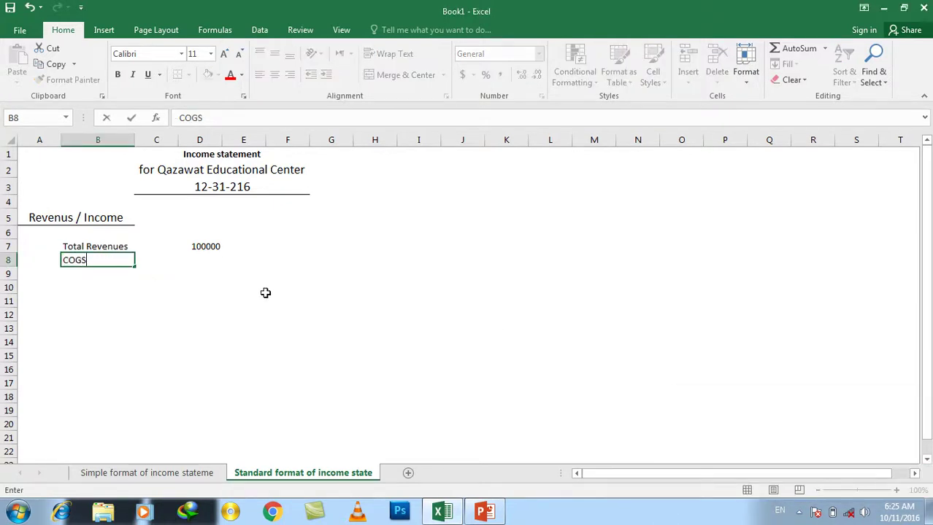
key("Return")
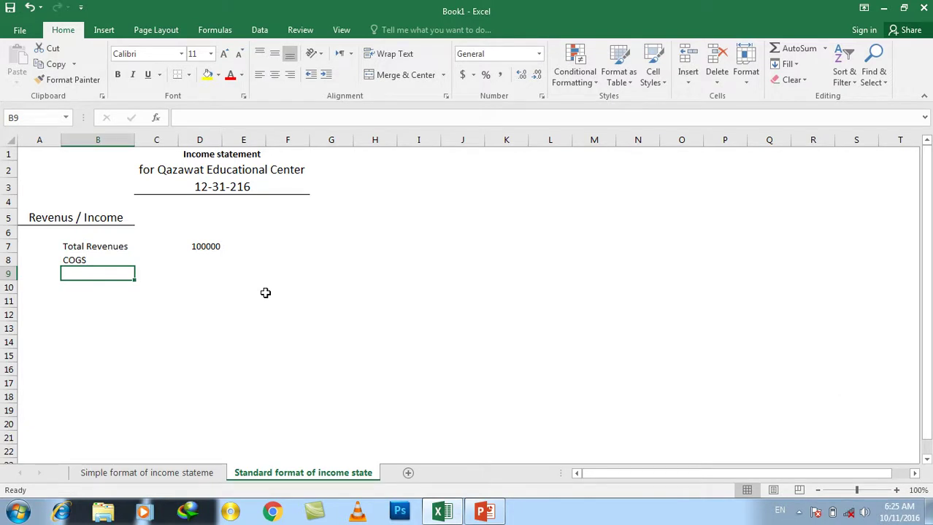
Rename the B8 label to 'Total COGS' and check the slide's cost of goods sold
double_click(69, 261)
type("Total")
left_click(86, 278)
left_click(201, 264)
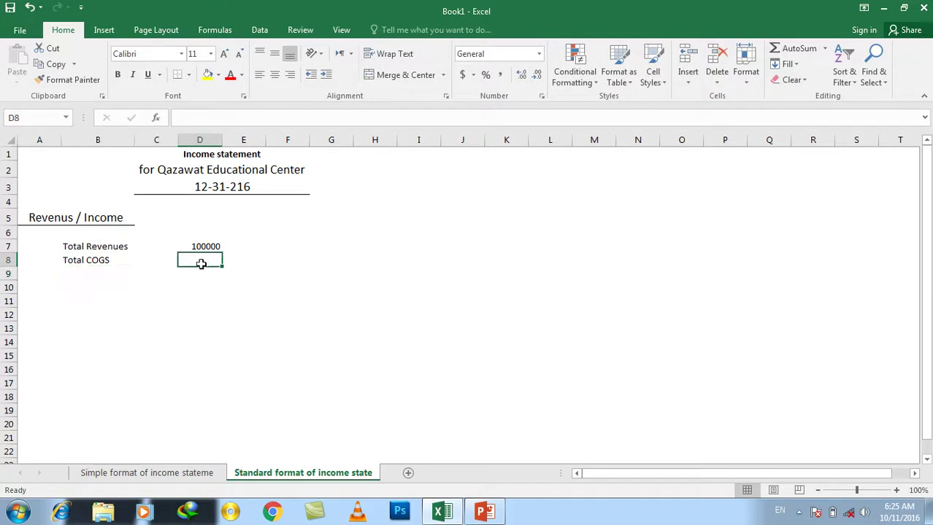
left_click(485, 510)
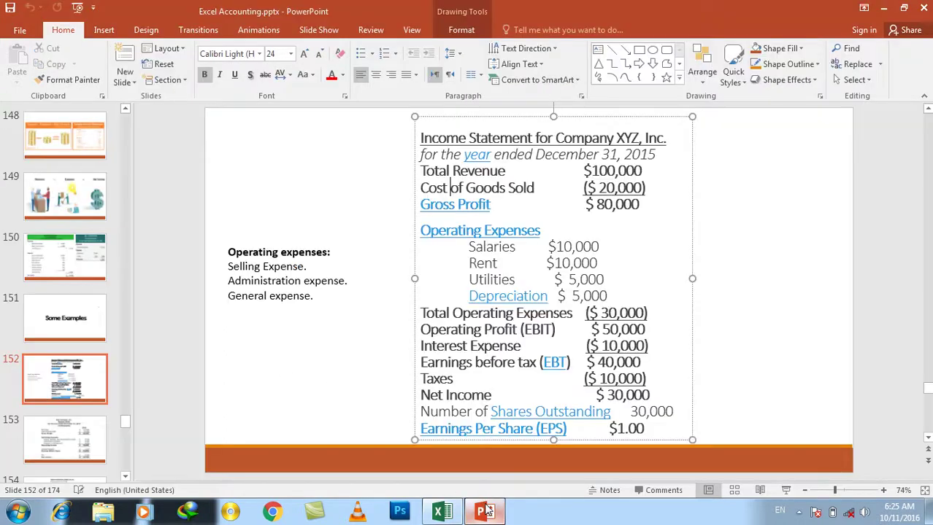
Enter 20000 in D8 as the Total COGS amount, replacing the first attempt
left_click(485, 511)
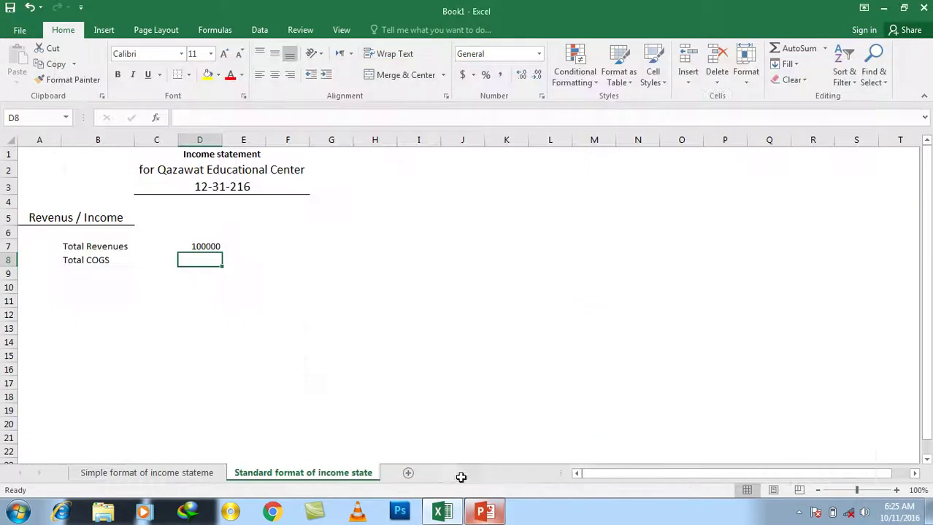
type("(2")
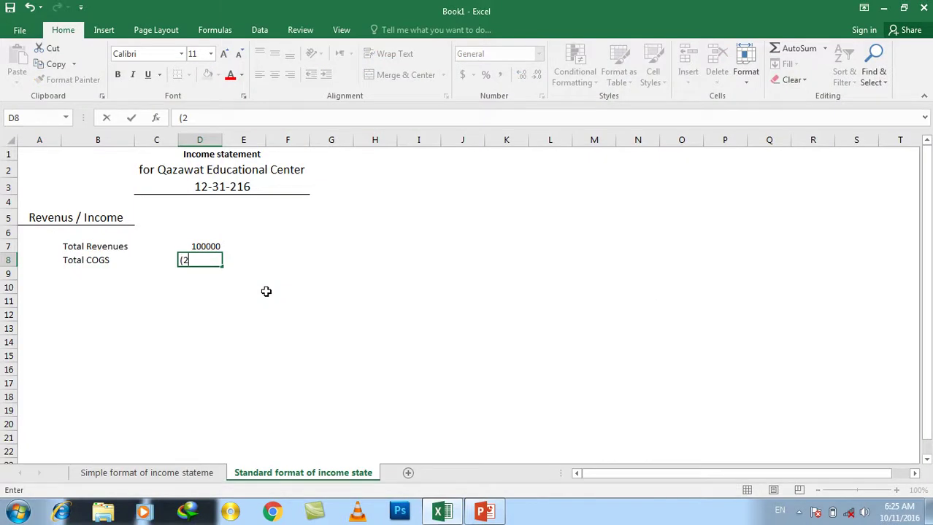
type("0000")
key("Return")
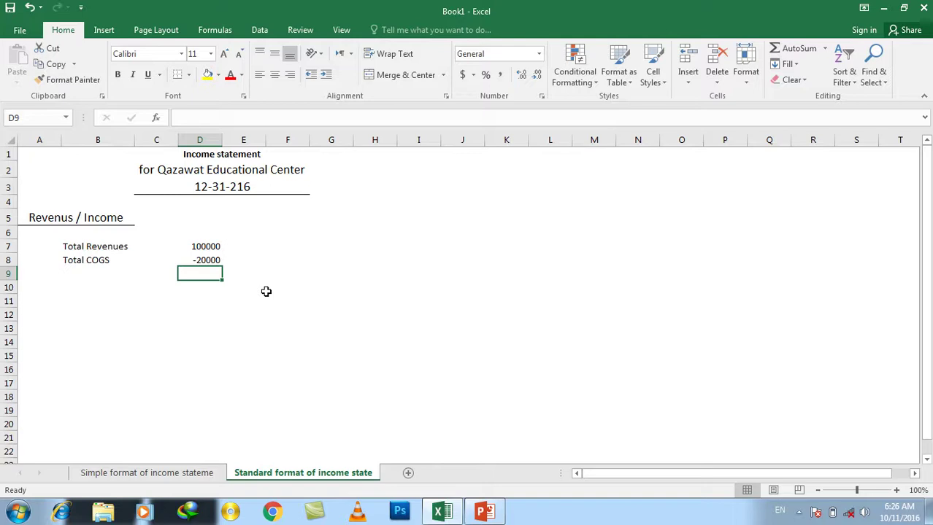
key("Up")
type("200")
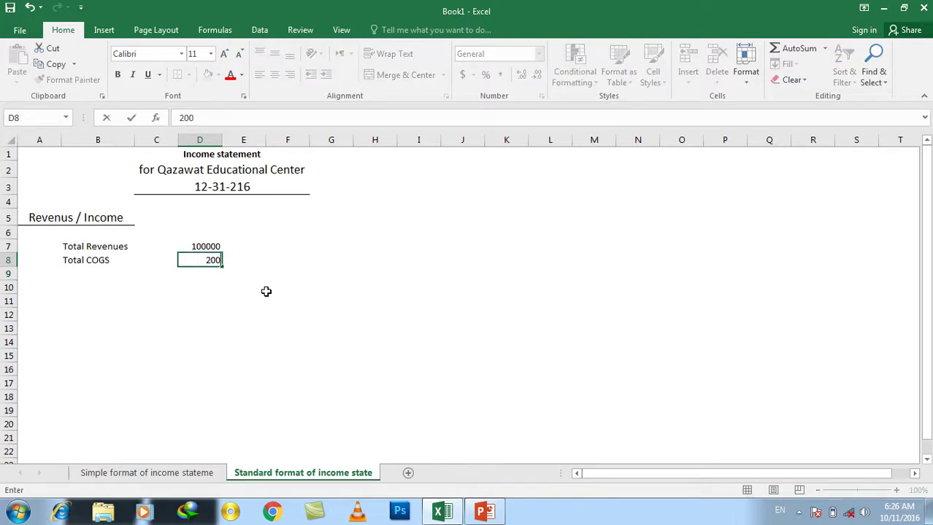
key("Escape")
key("Delete")
type("20000")
key("Return")
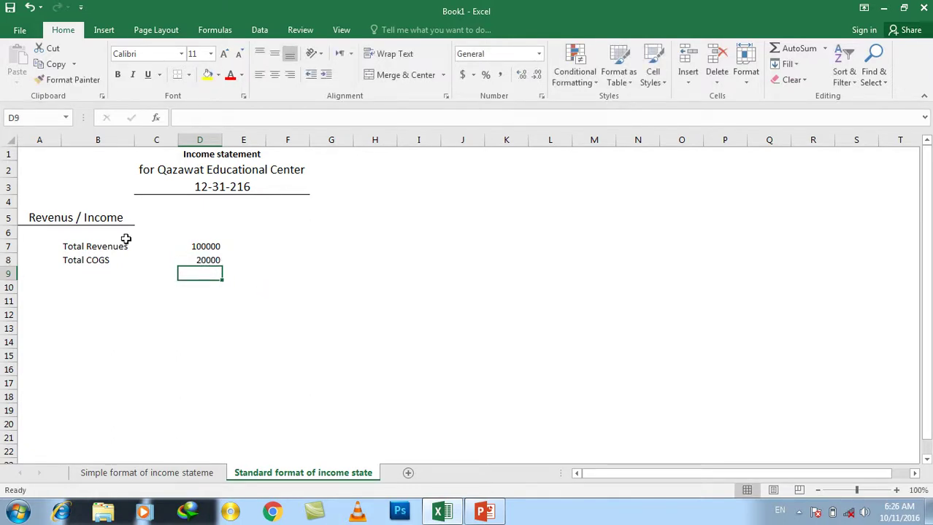
left_click(99, 246)
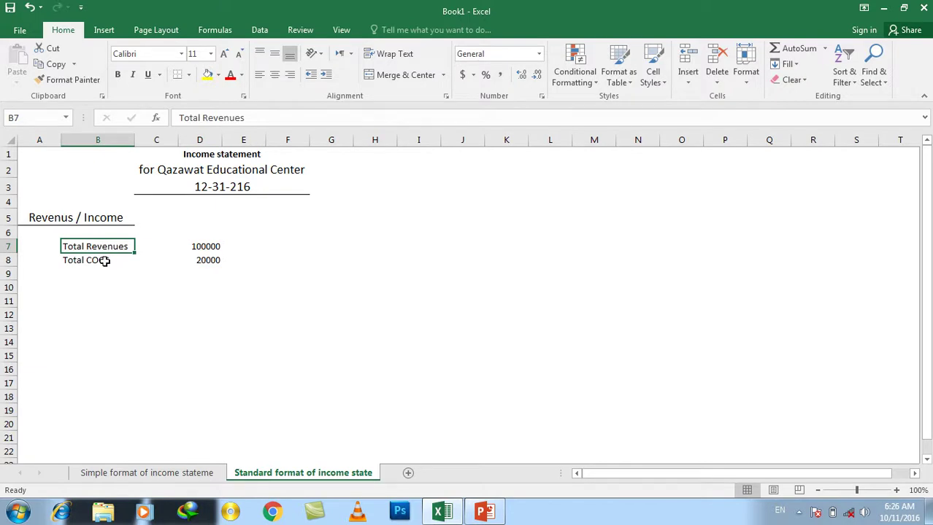
Merge A10:B10 and enter the 'Gross Profit' heading
left_click(106, 261)
left_click_drag(38, 289, 95, 287)
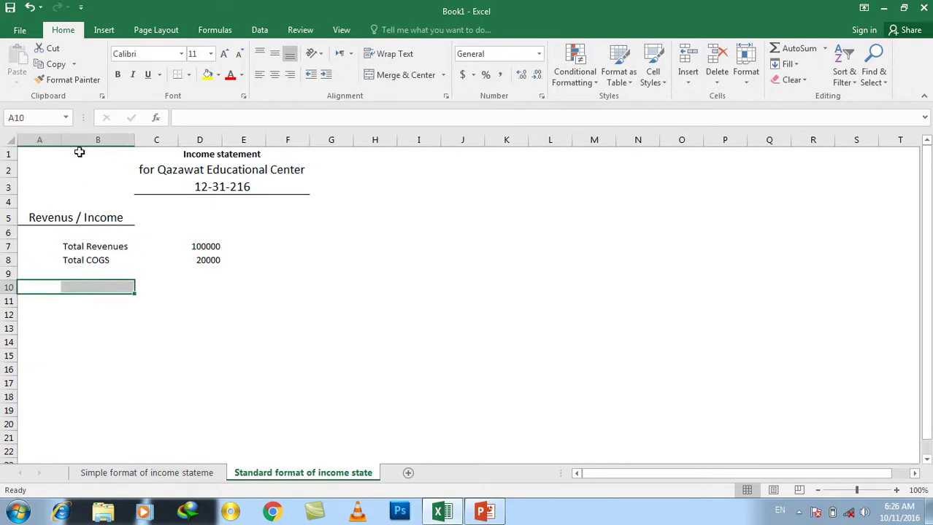
left_click(381, 75)
type("N")
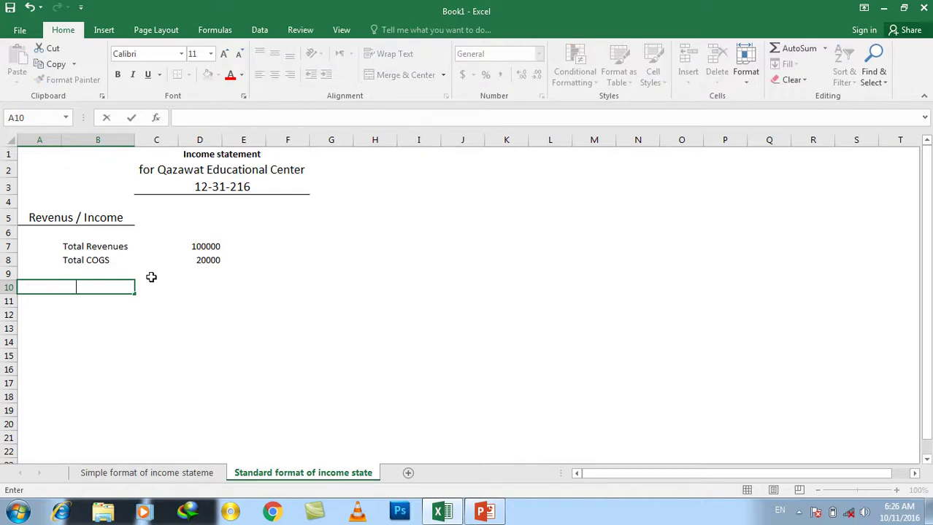
type("ross Profit")
key("Return")
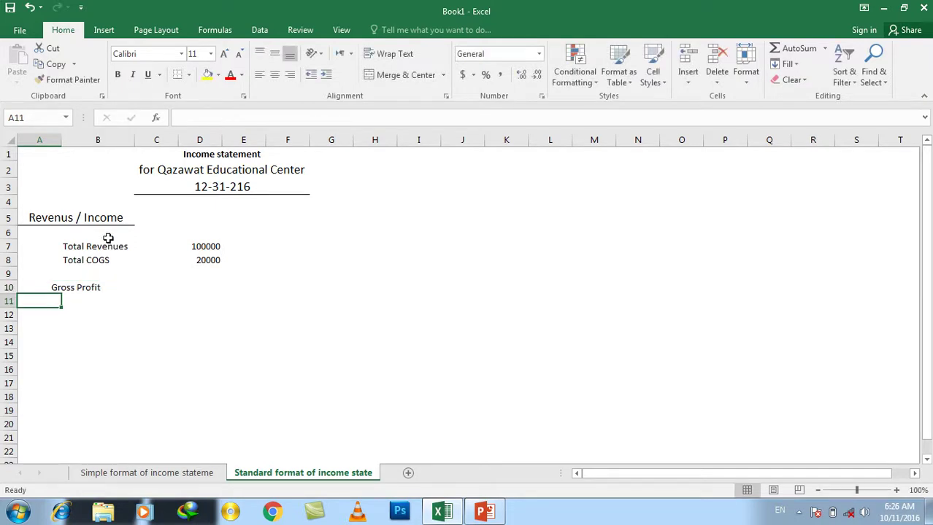
Copy the Revenus / Income heading style to Gross Profit, with only a top border
left_click(97, 219)
left_click(68, 80)
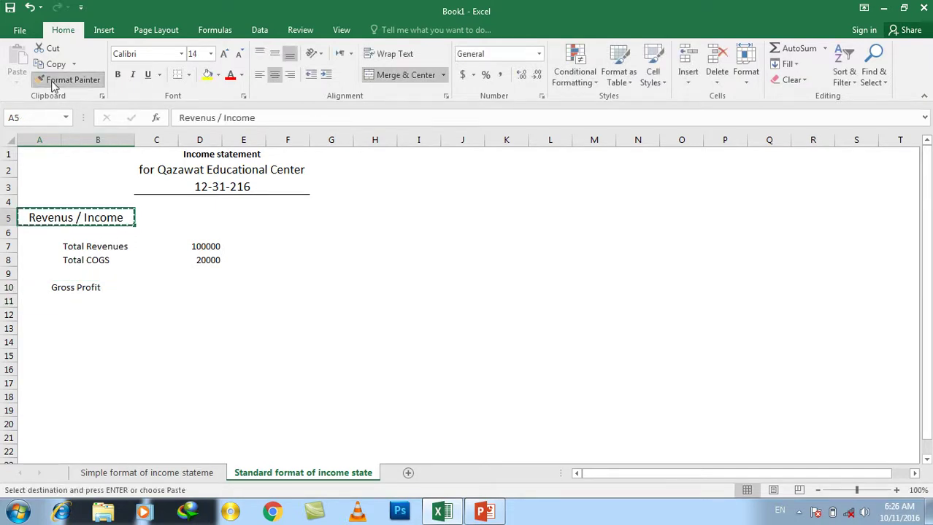
left_click(82, 289)
left_click(185, 289)
left_click(104, 288)
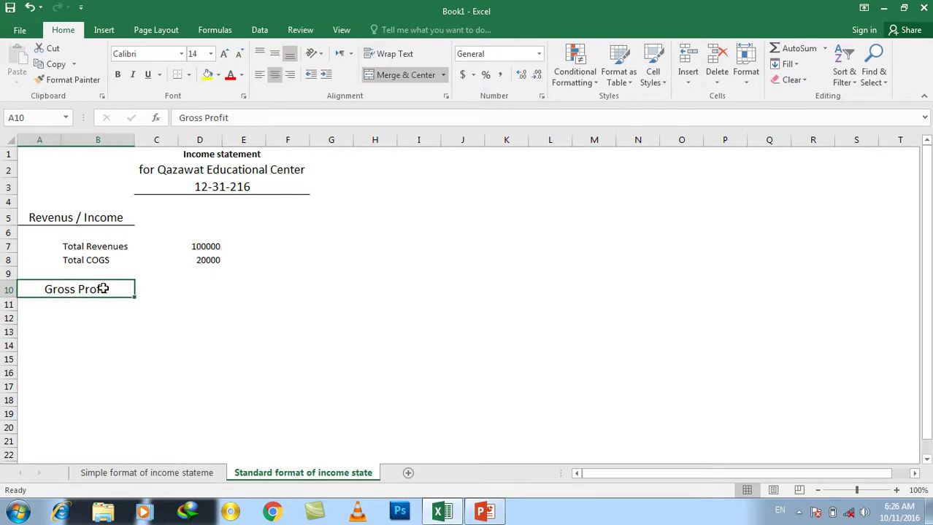
left_click(188, 74)
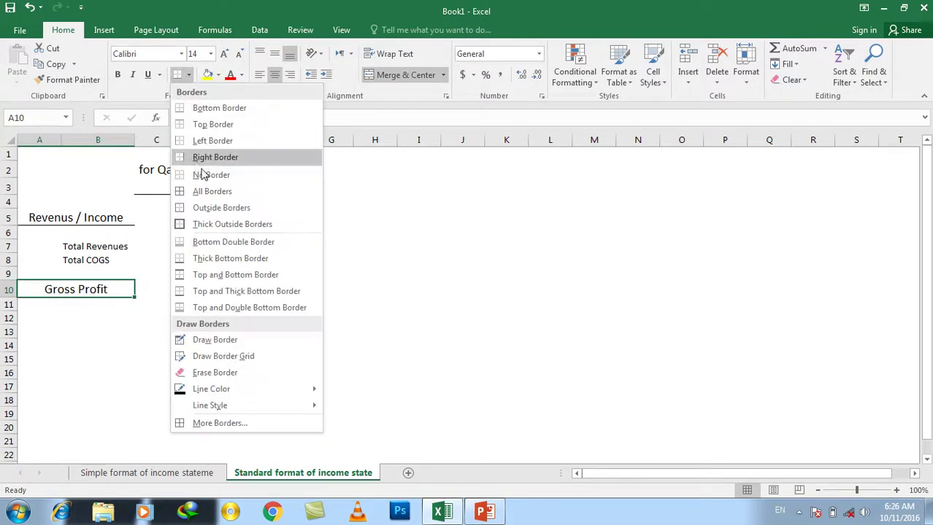
left_click(202, 175)
left_click(188, 74)
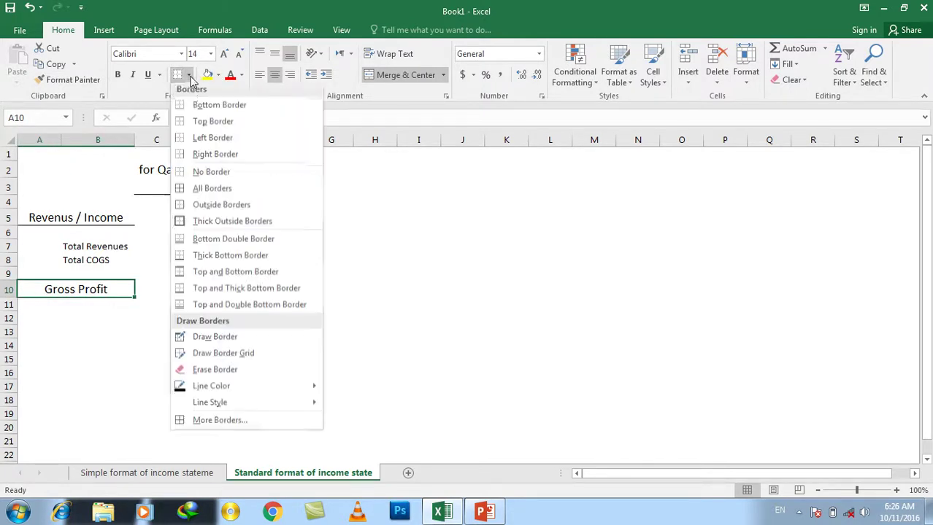
left_click(200, 124)
left_click(252, 333)
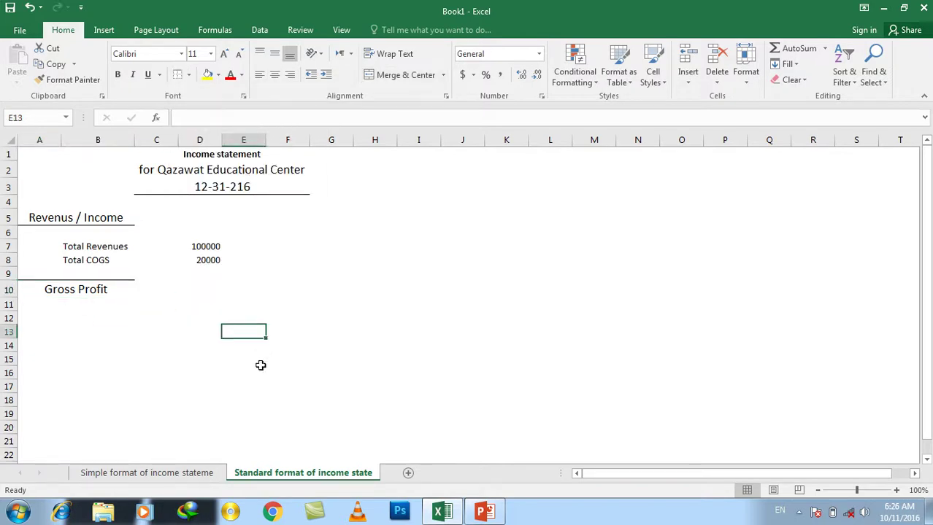
Enter =D7-D8 in D10 for Gross Profit and make it bold
left_click(197, 289)
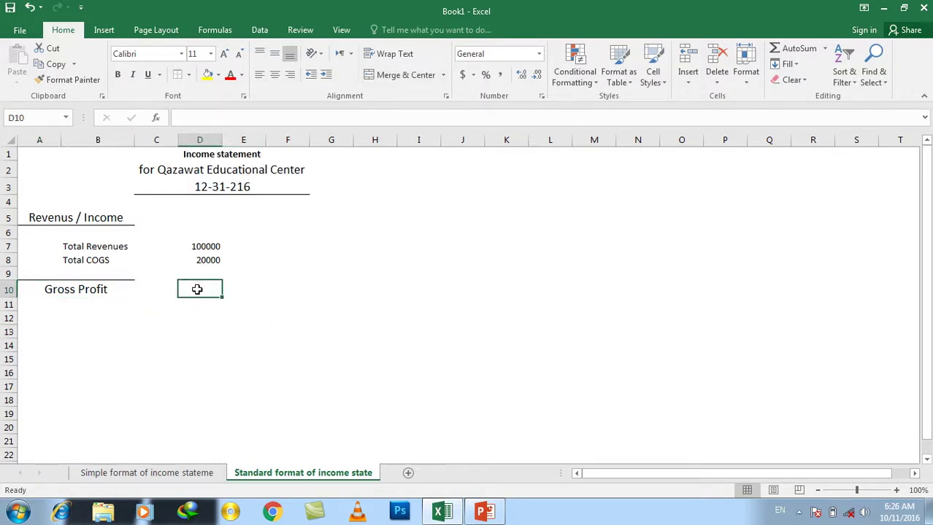
type("=")
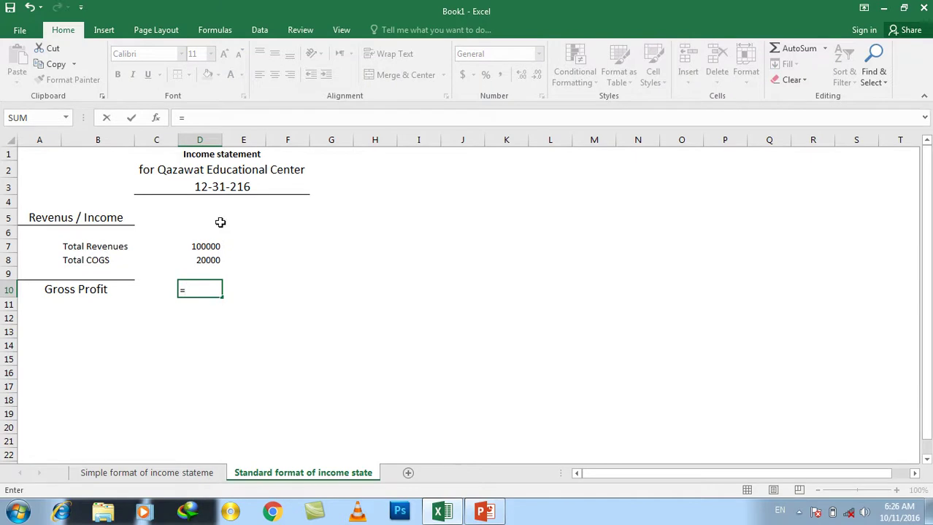
left_click(209, 246)
type("-")
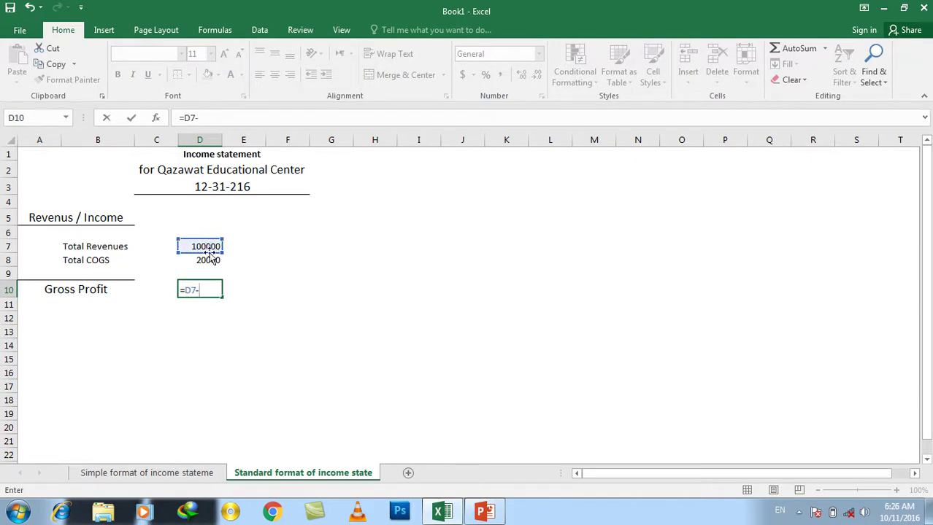
left_click(205, 260)
key("Return")
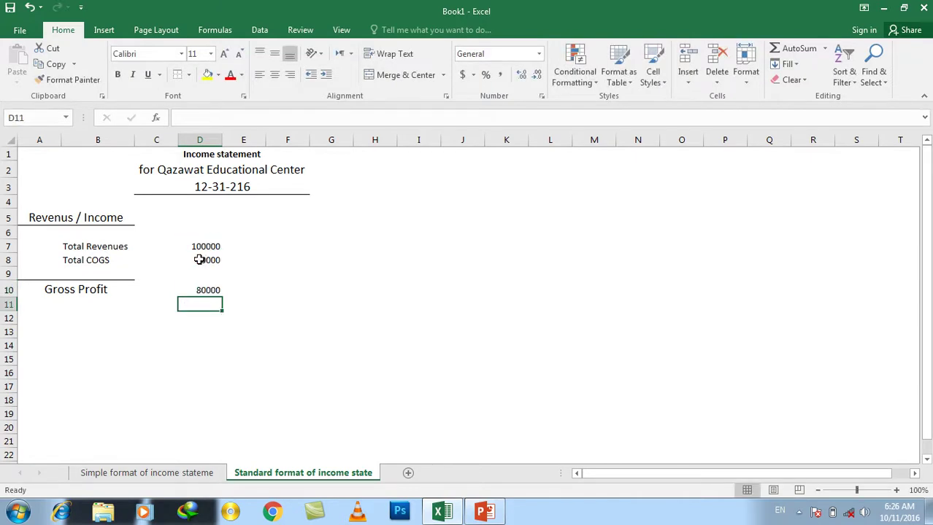
left_click(202, 289)
key("ctrl+b")
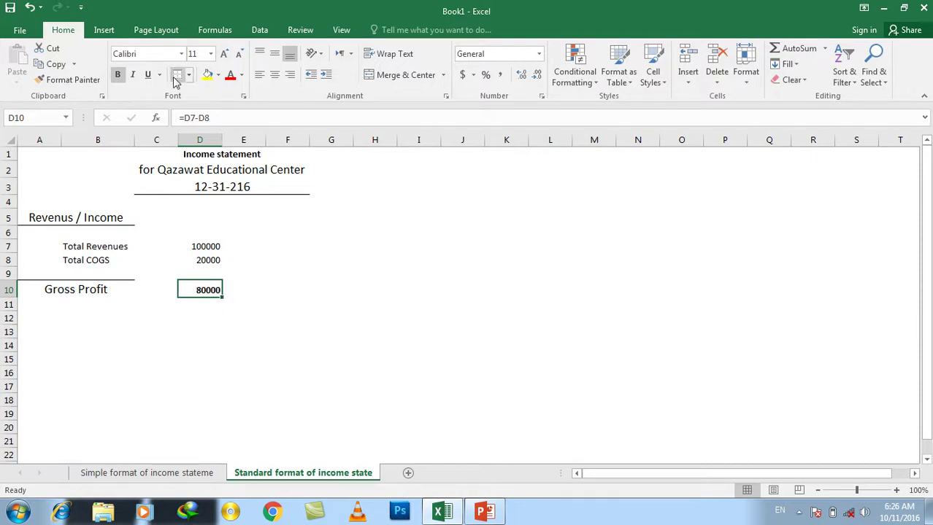
Format the amounts in D7:D10 as accounting currency
left_click_drag(213, 246, 208, 289)
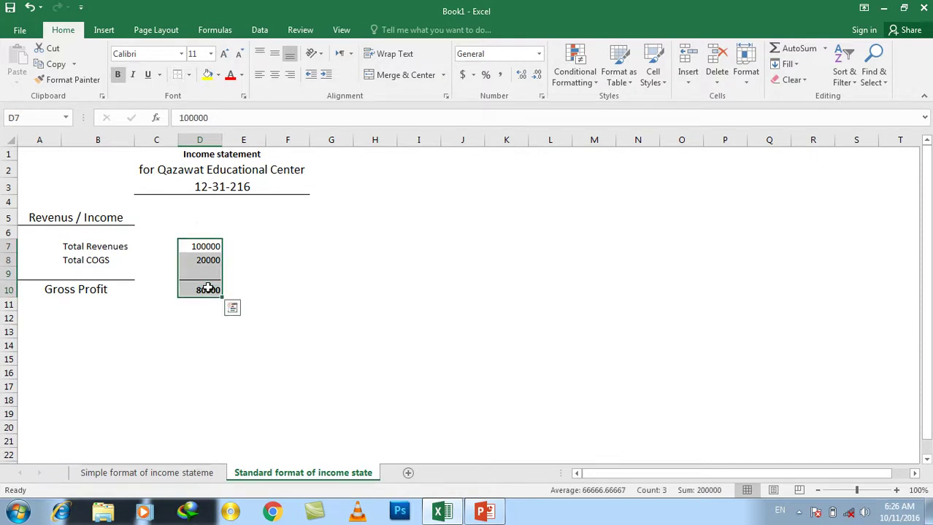
left_click(462, 74)
left_click(458, 215)
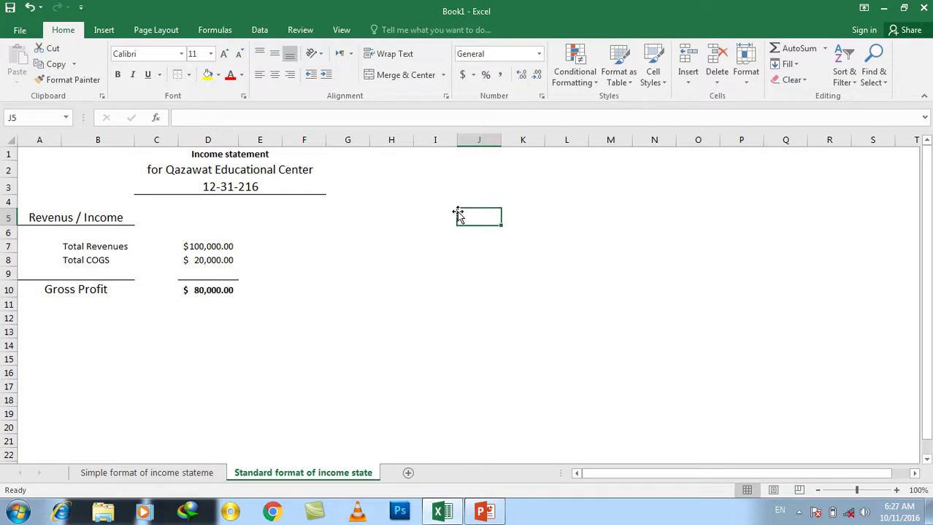
left_click(65, 316)
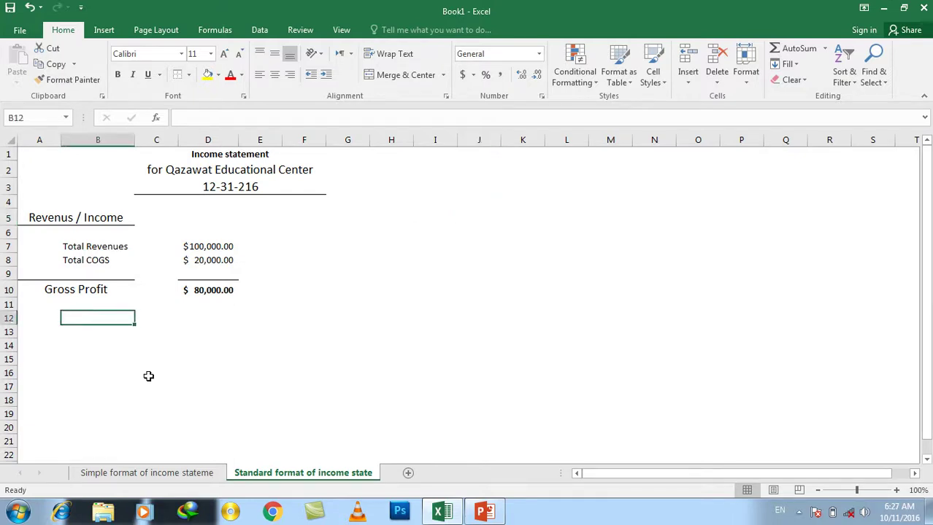
left_click(443, 510)
left_click(458, 510)
key("alt+Tab")
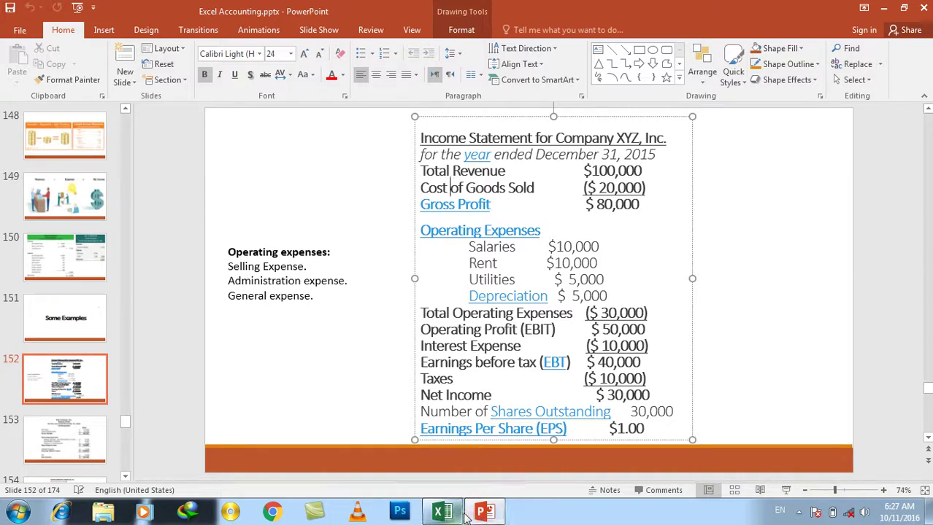
double_click(493, 193)
key("ctrl+a")
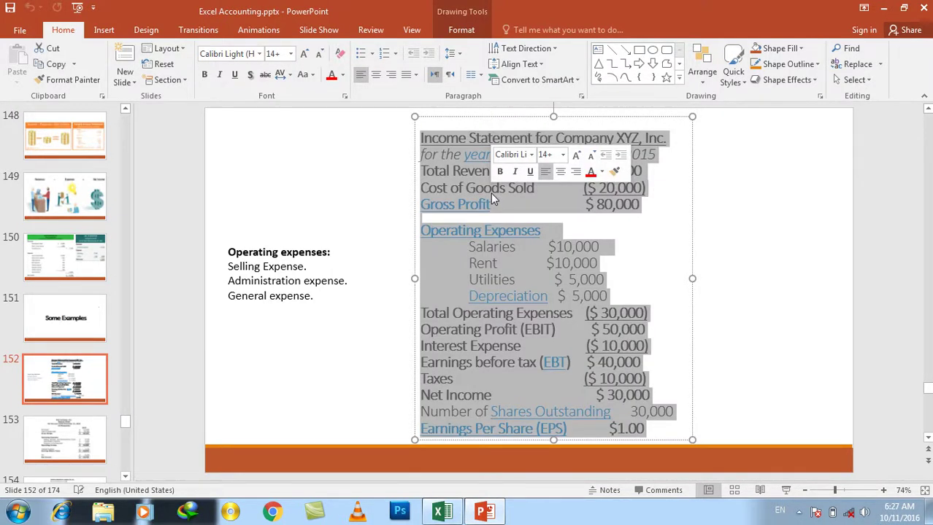
left_click(491, 193)
Merge A12:B12 and enter the heading 'Operating expense'
left_click(441, 513)
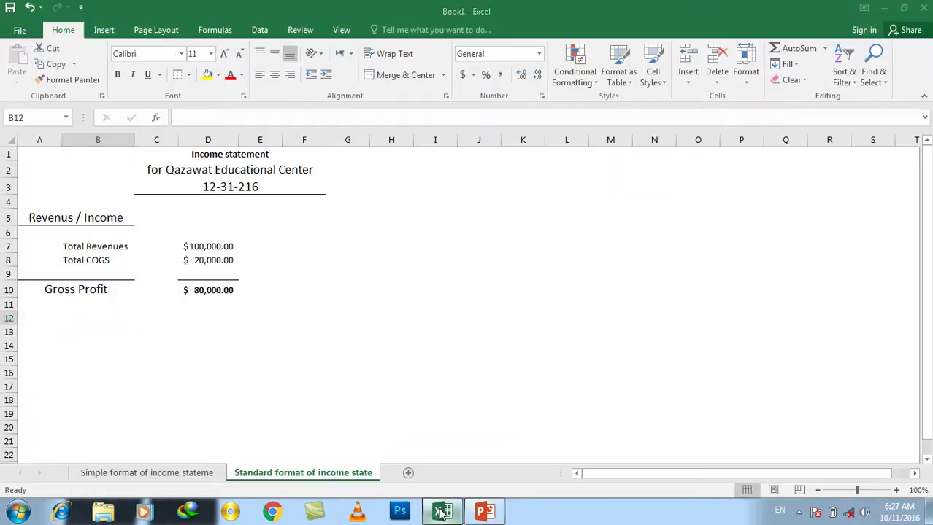
left_click_drag(54, 315, 117, 319)
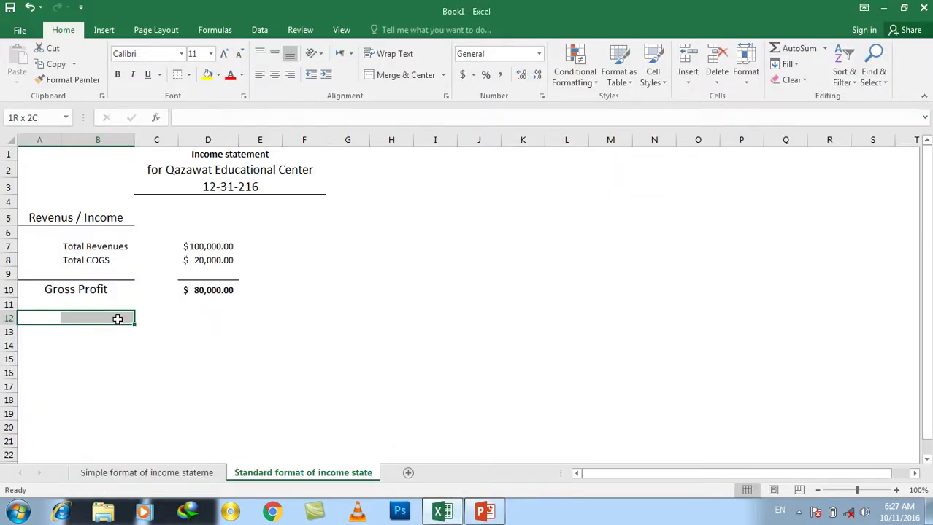
left_click(395, 76)
type("Opeating")
key("BackSpace")
key("BackSpace")
key("BackSpace")
key("BackSpace")
key("BackSpace")
key("BackSpace")
type("erating")
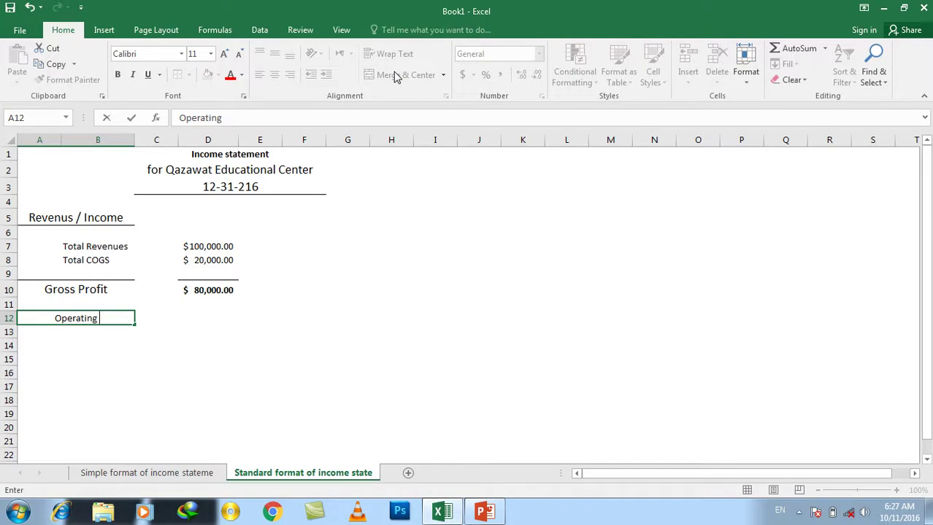
type(" e")
key("BackSpace")
type("expense")
key("Return")
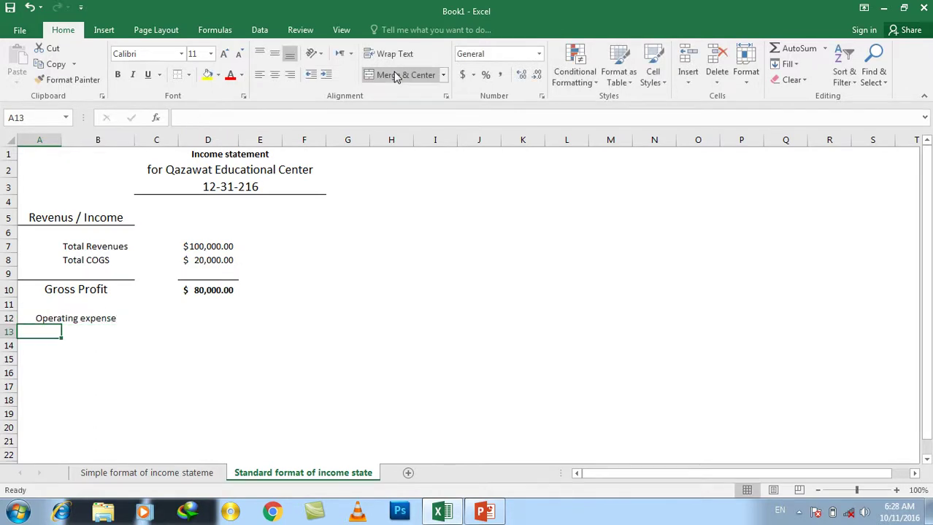
Copy the Revenus / Income heading formatting onto the Operating expense heading
left_click(98, 216)
left_click(64, 80)
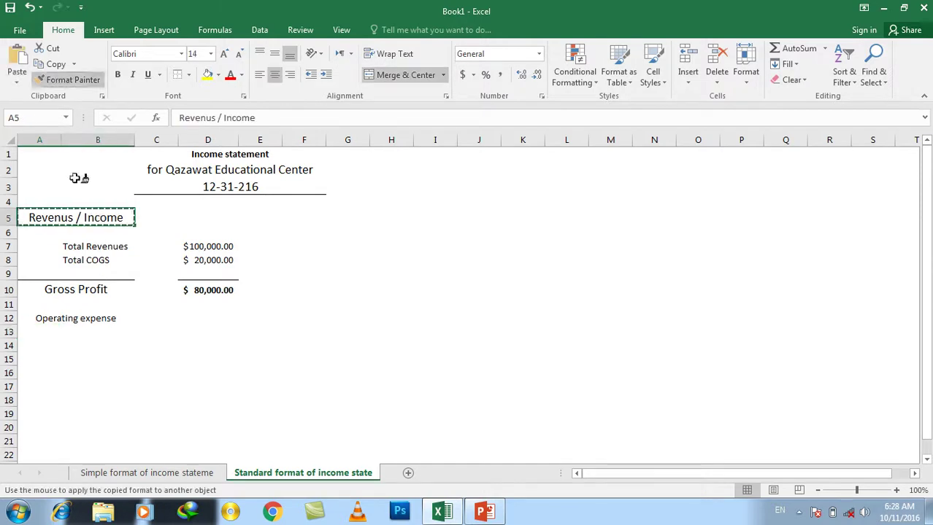
left_click(98, 319)
left_click(167, 340)
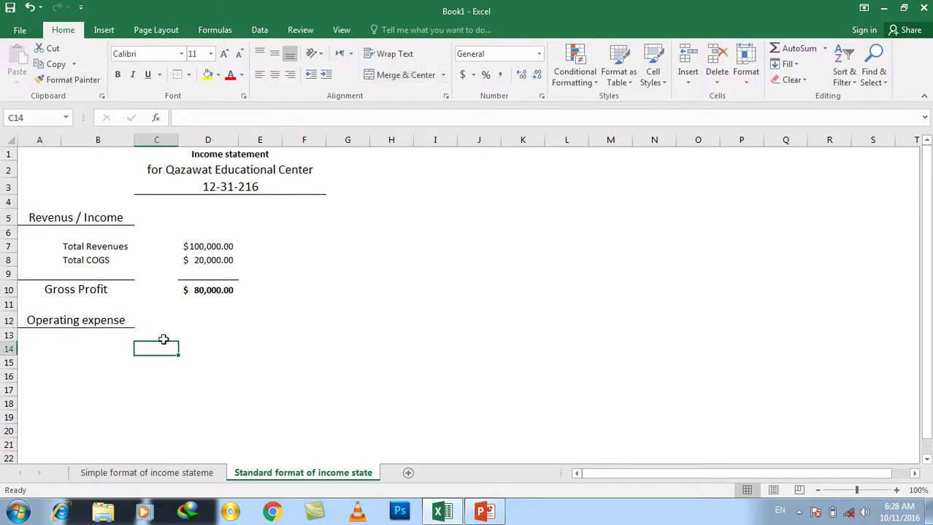
Enter Rent, Salary, Utilities and Depreciation in B13:B16, then bring the reference slide forward
left_click(113, 340)
type("Rent")
key("Return")
type("Salary")
key("Return")
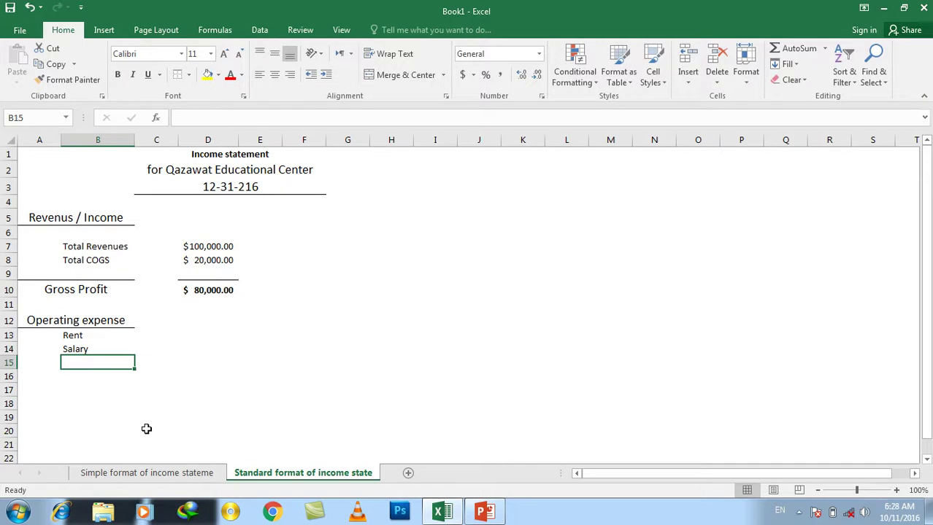
type("Utili")
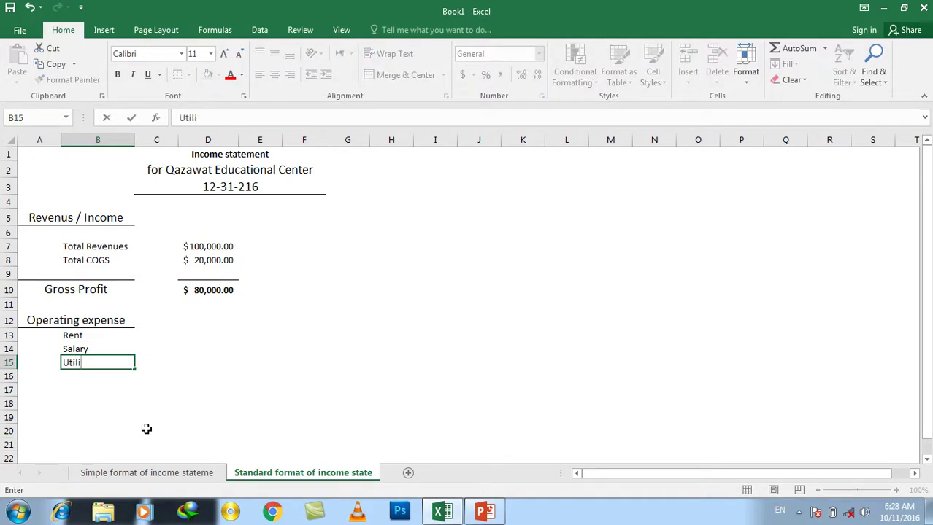
type("ties")
key("Return")
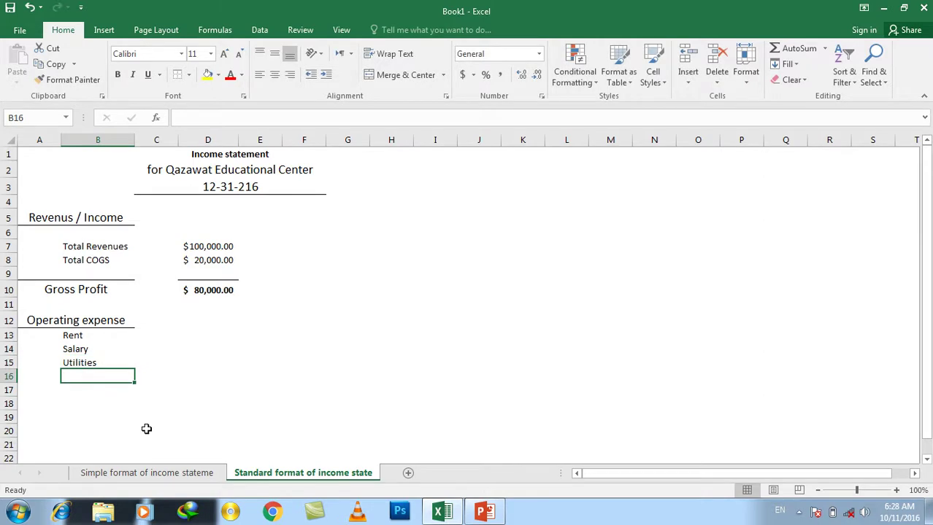
type("De")
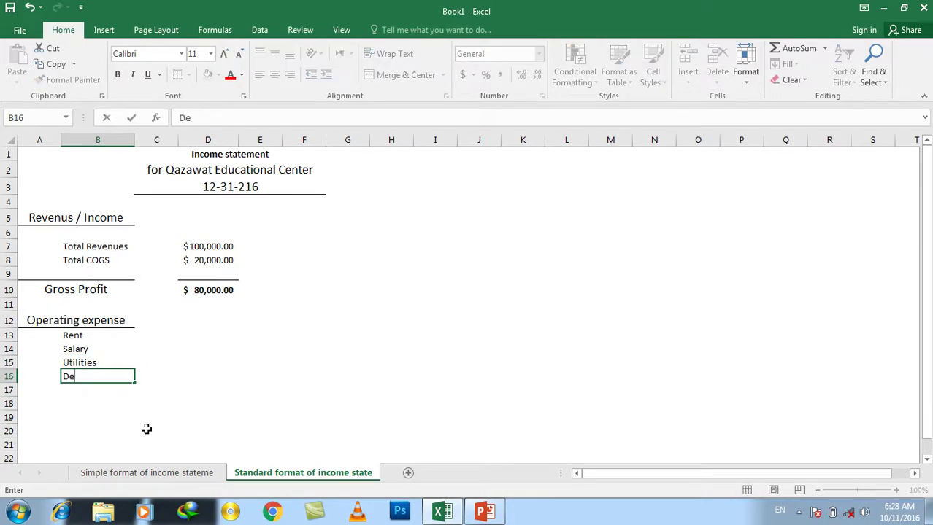
type("preciation")
key("Return")
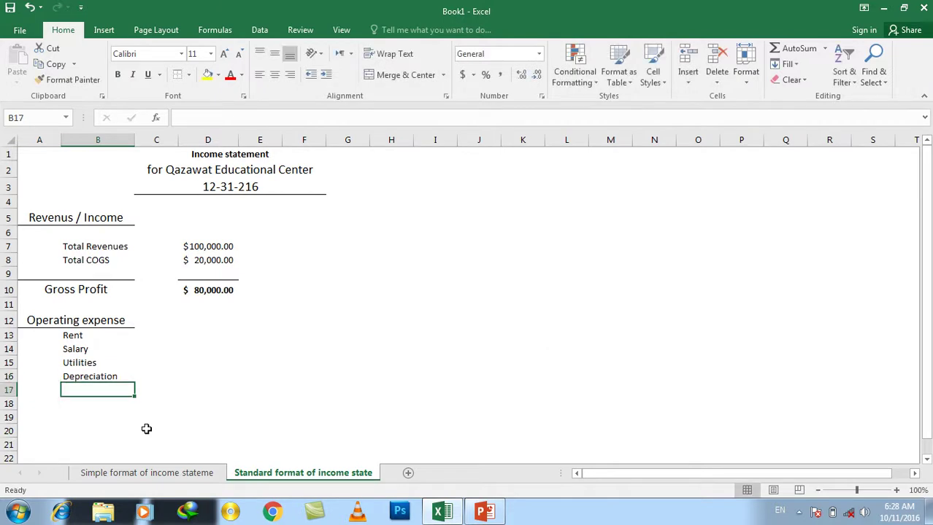
left_click(494, 514)
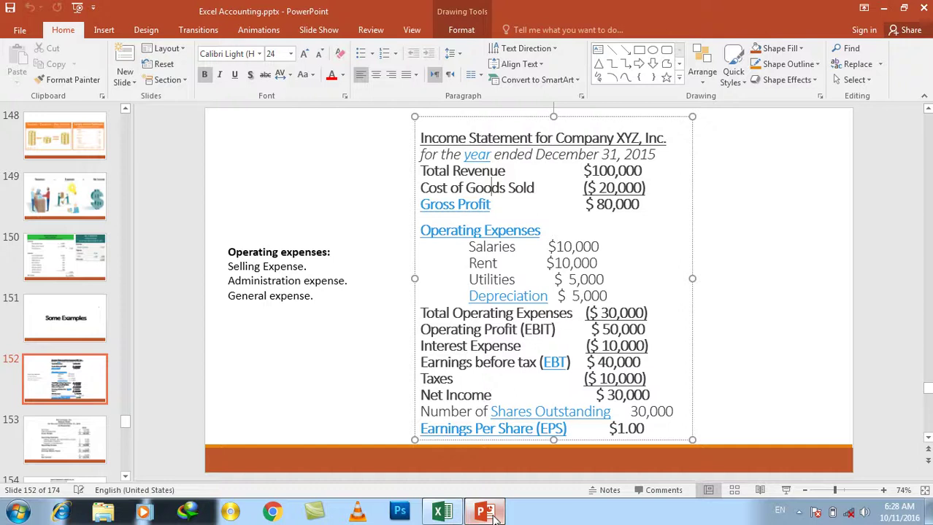
Recheck the PowerPoint slide, return to Excel and select A17:B17 for the total label
left_click(494, 515)
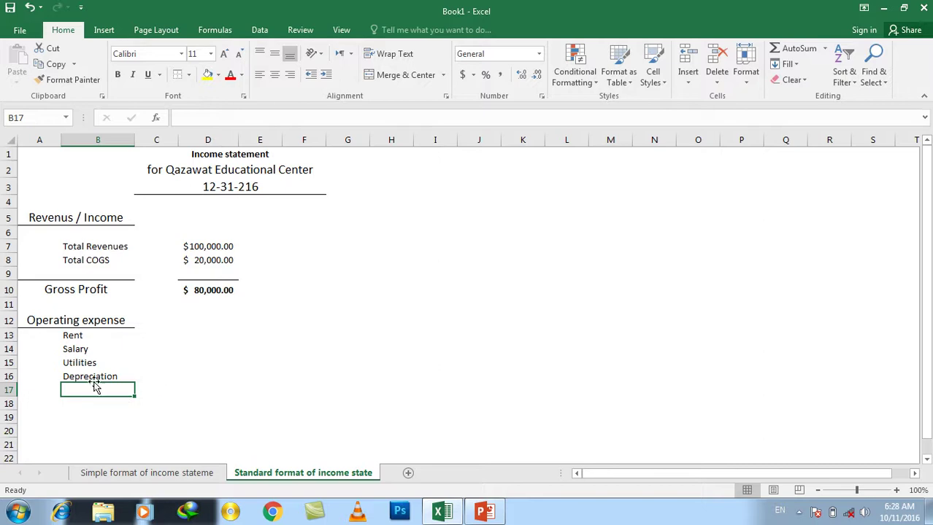
left_click(482, 512)
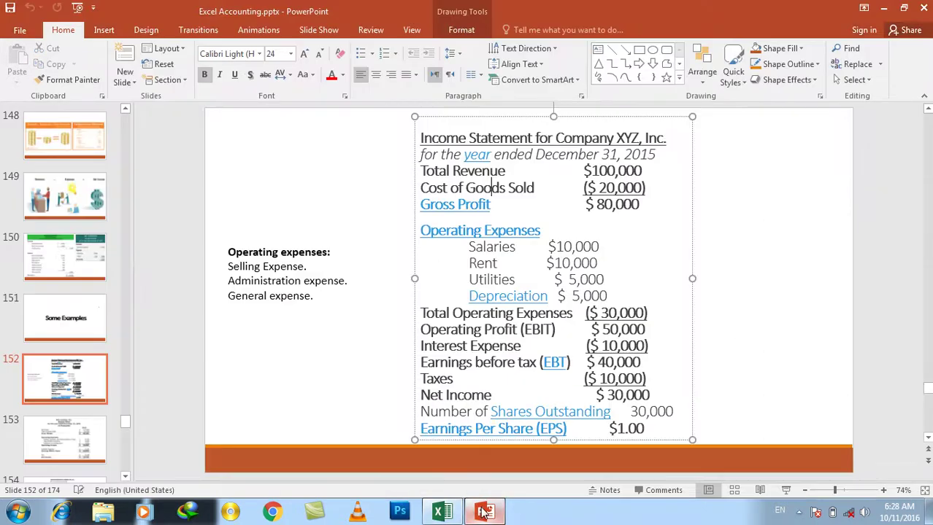
left_click(482, 511)
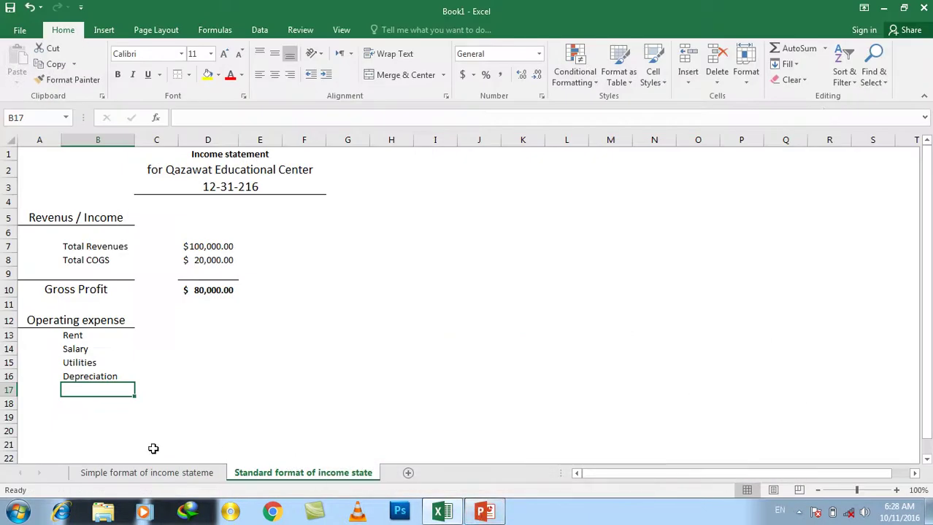
left_click_drag(33, 389, 91, 390)
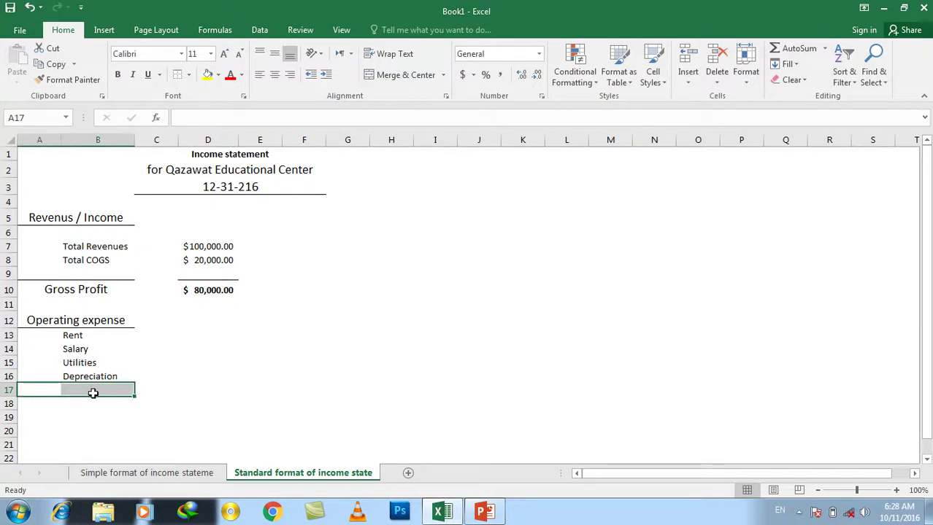
Merge A17:B17 into a 'Total Expense' label formatted like the Operating expense heading
left_click(409, 75)
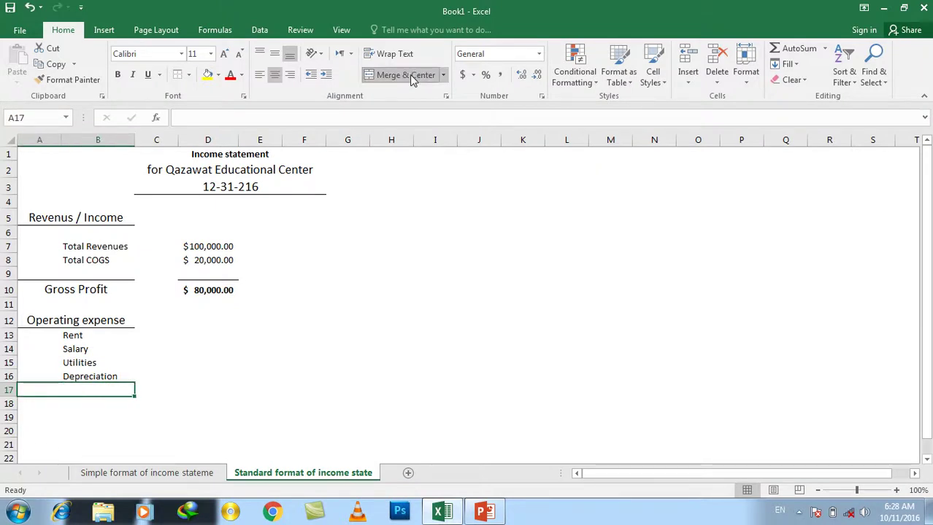
type("Total Expense")
key("Return")
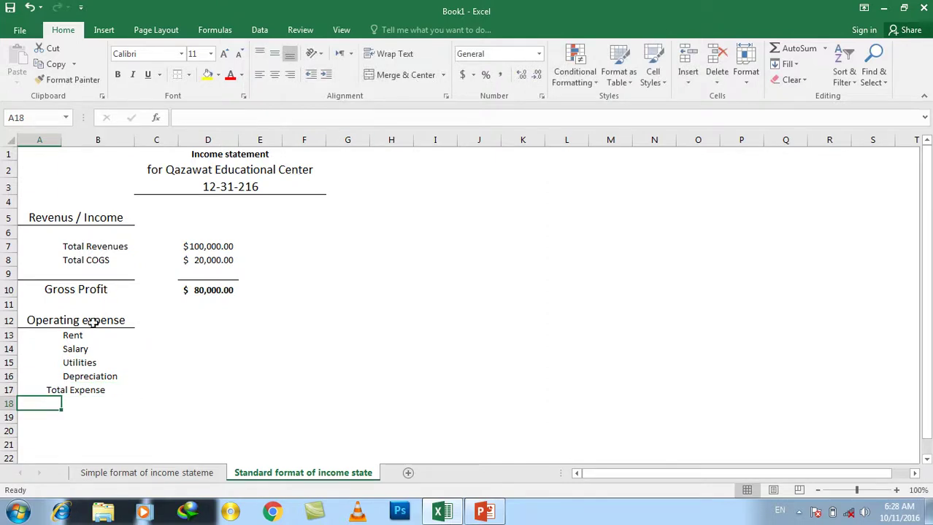
left_click(88, 321)
left_click(59, 85)
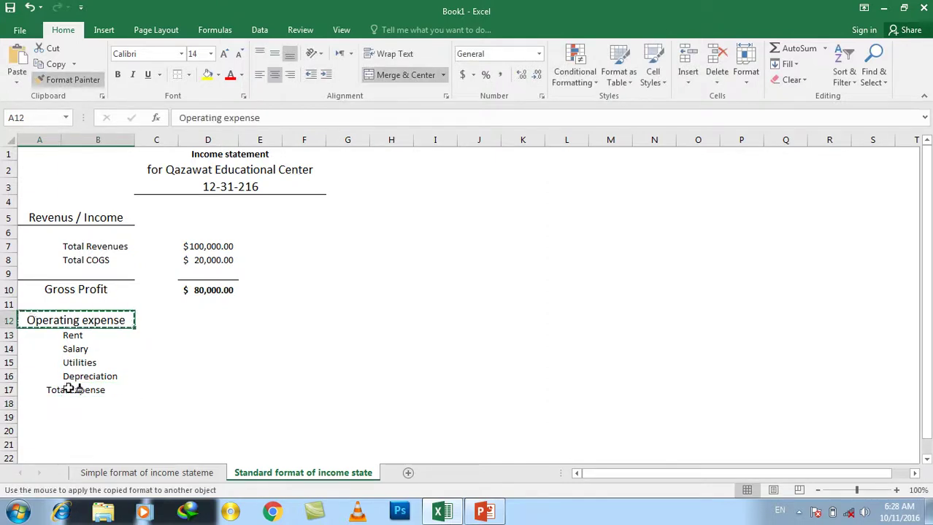
left_click(76, 391)
left_click(173, 392)
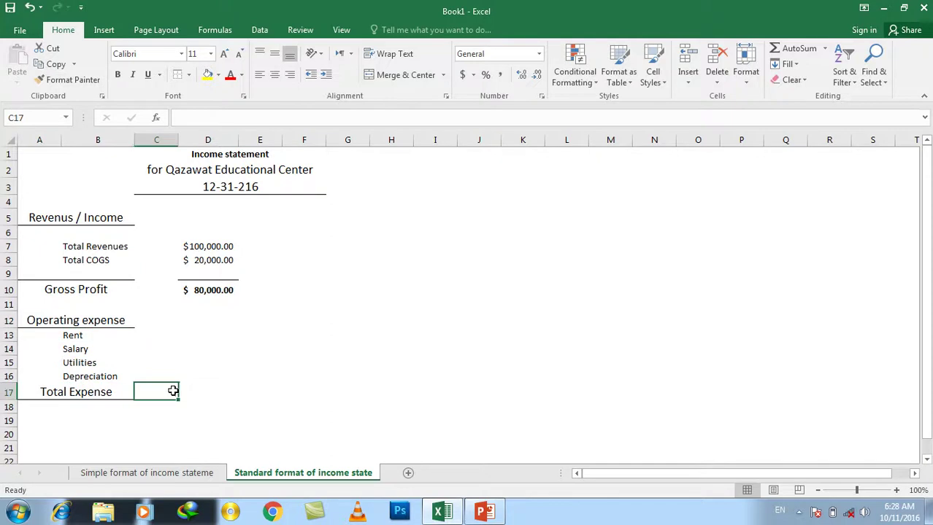
Add a top border line above the Total Expense label
left_click(115, 391)
left_click(188, 74)
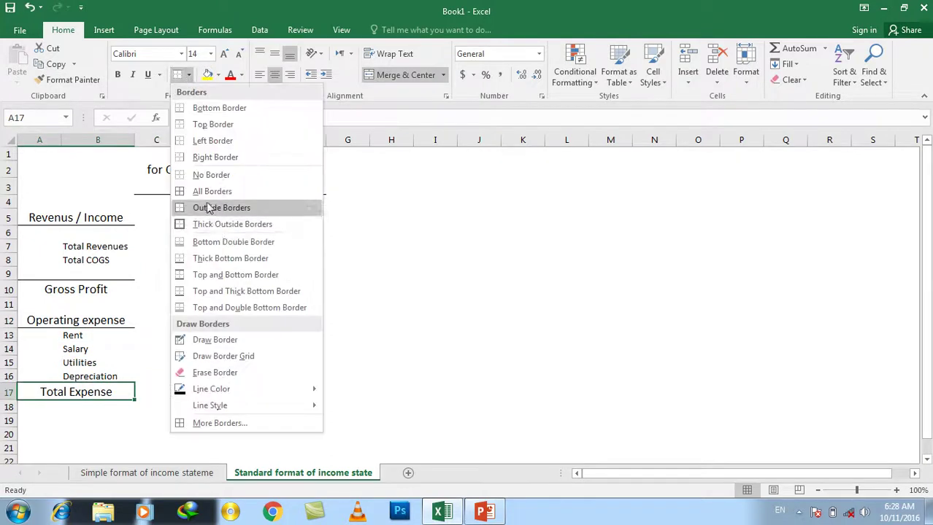
left_click(204, 124)
left_click(188, 74)
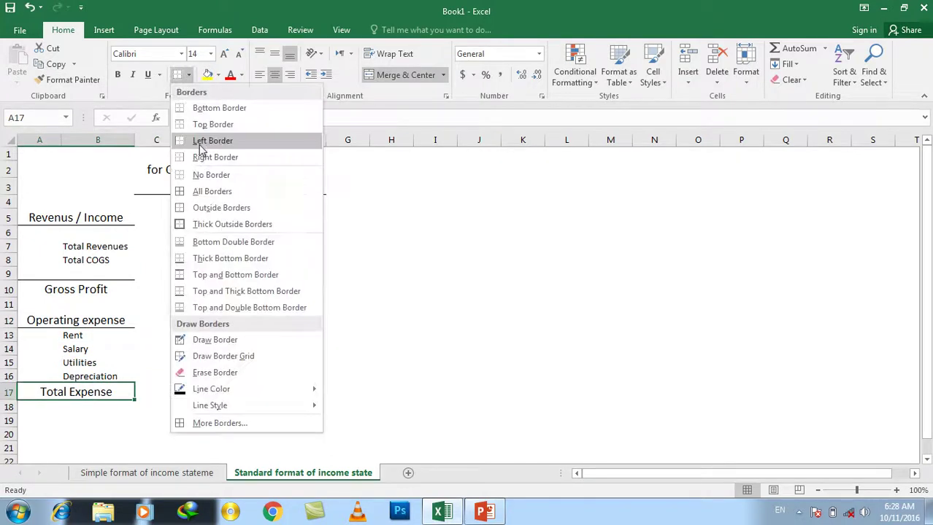
left_click(204, 124)
Select D17, check the reference slide, and return to the workbook
left_click(232, 389)
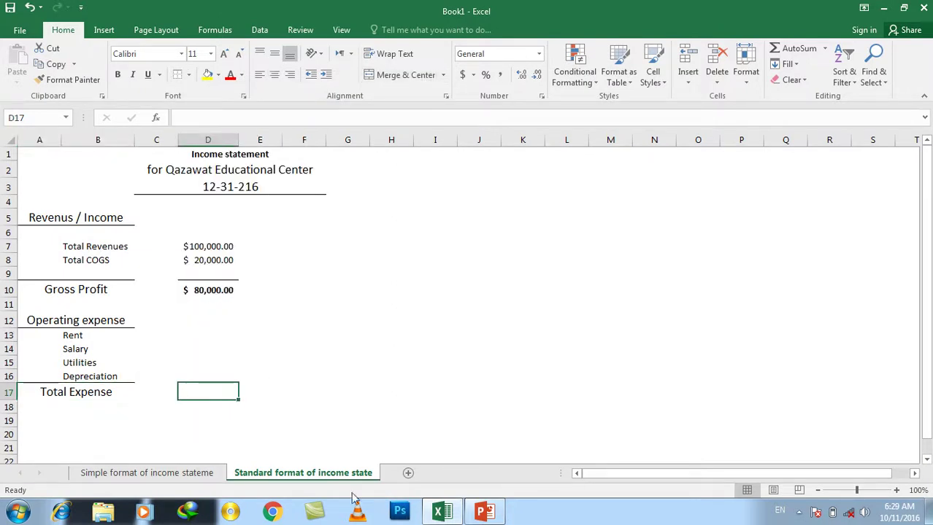
left_click(454, 516)
left_click(444, 513)
left_click(491, 515)
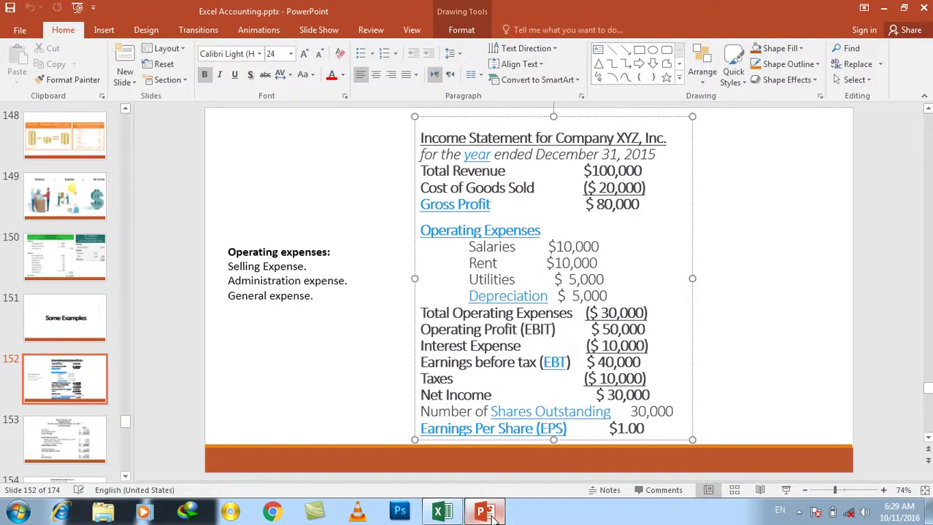
left_click(443, 513)
Enter the expense amounts 10000, 10000, 5000 and 5000 in D13:D16
left_click(199, 336)
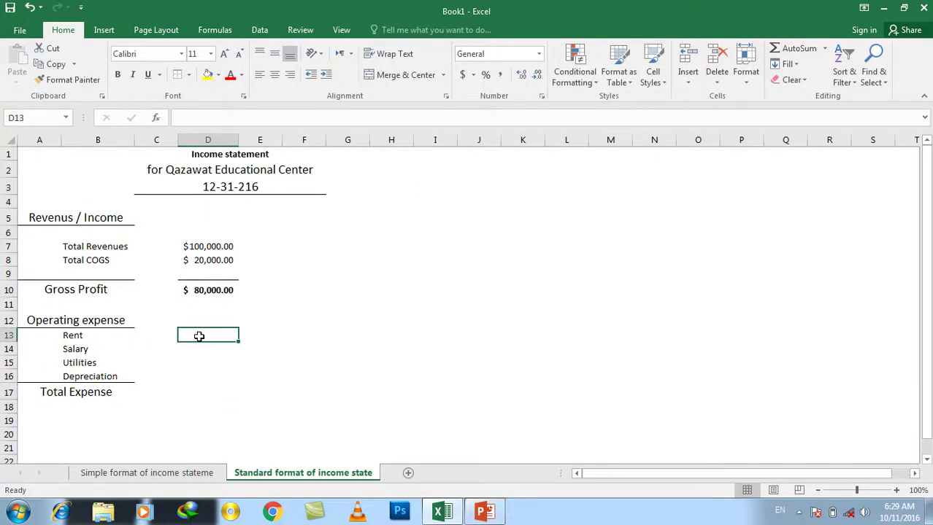
type("10000")
key("Return")
type("10000")
key("Return")
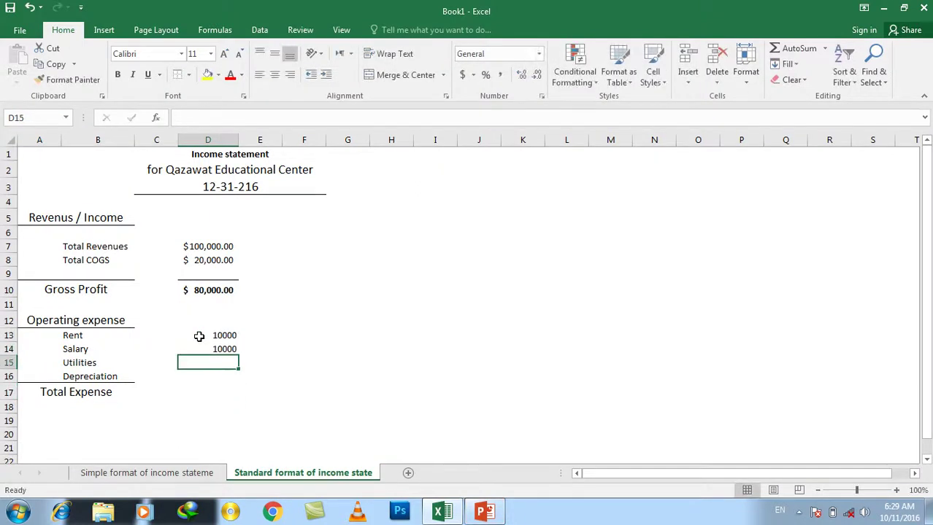
type("5000")
key("Return")
type("500")
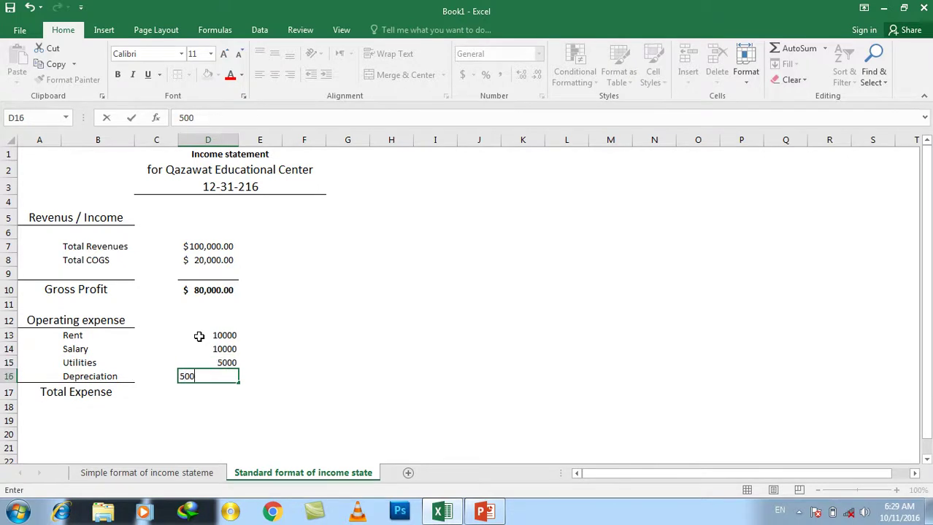
key("Return")
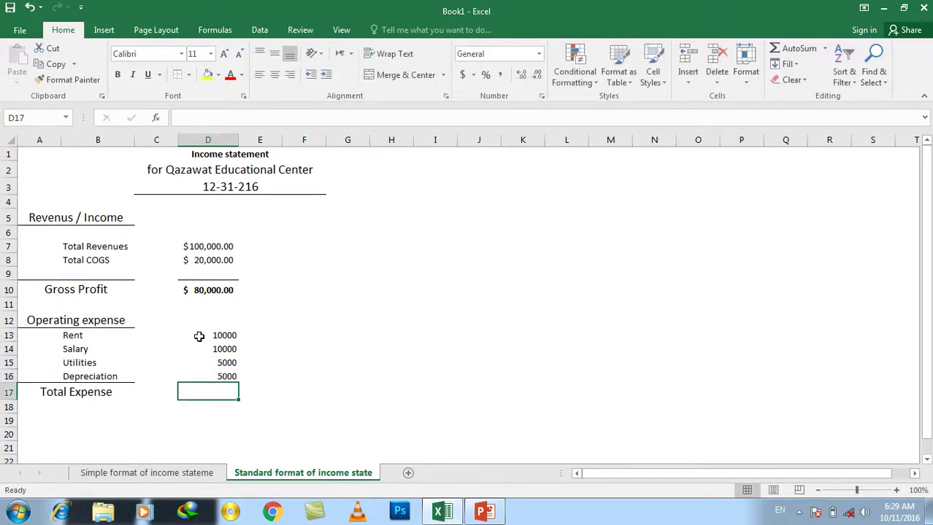
AutoSum the expenses in D17, bold the total, and apply Accounting format to D13:D17
key("alt+equal")
key("Return")
key("Up")
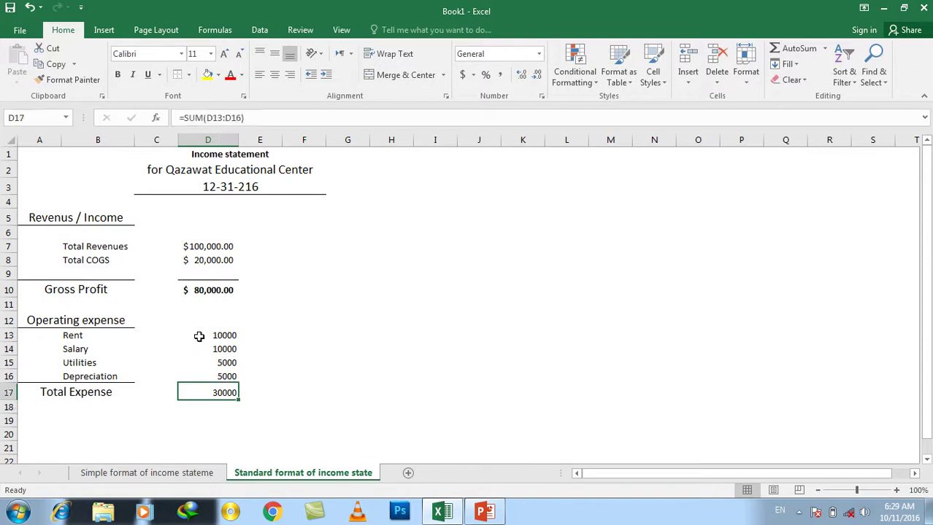
key("ctrl+b")
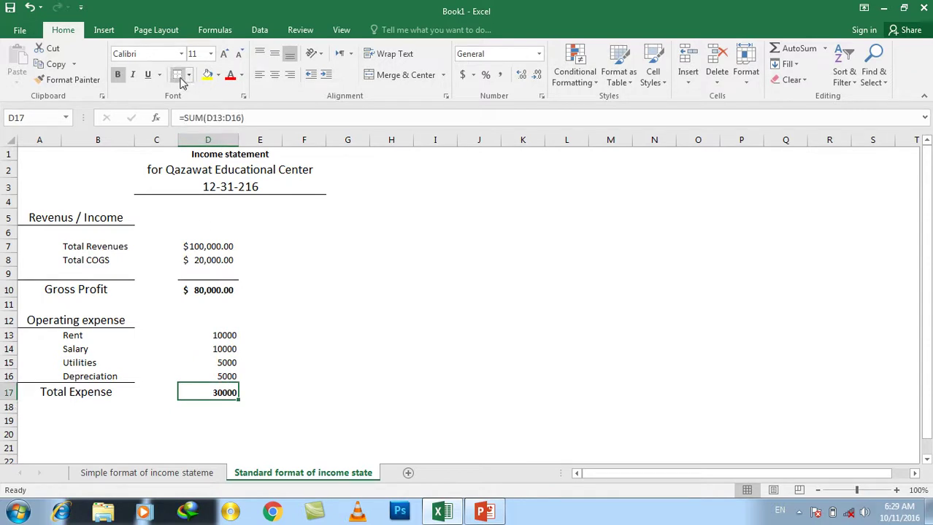
left_click_drag(226, 335, 220, 387)
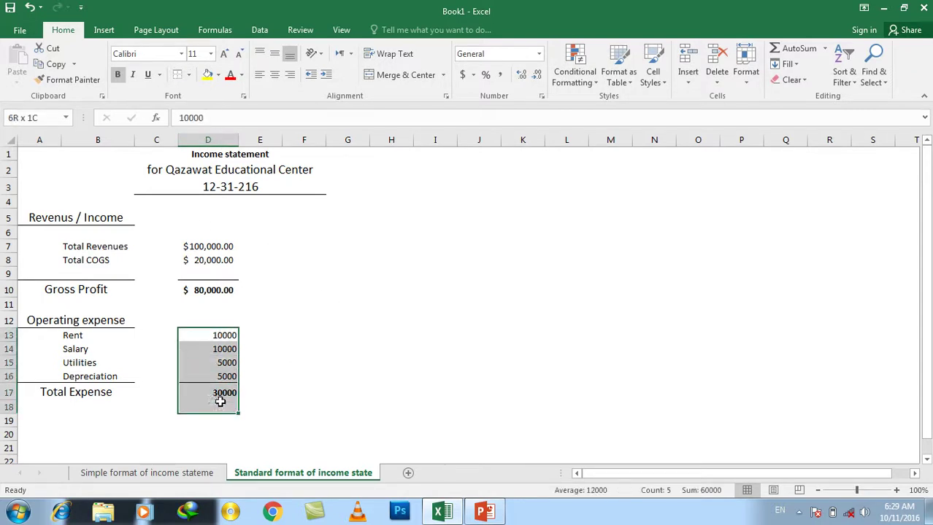
left_click(462, 75)
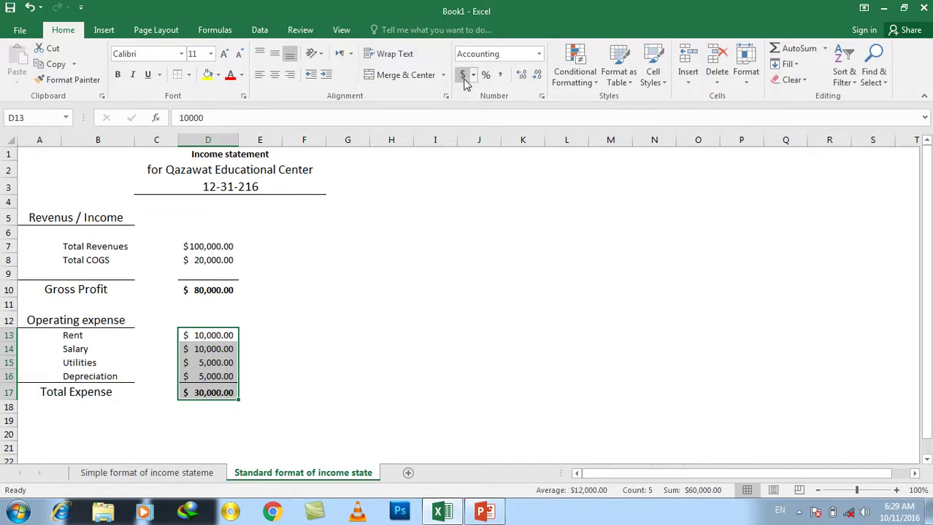
left_click(456, 253)
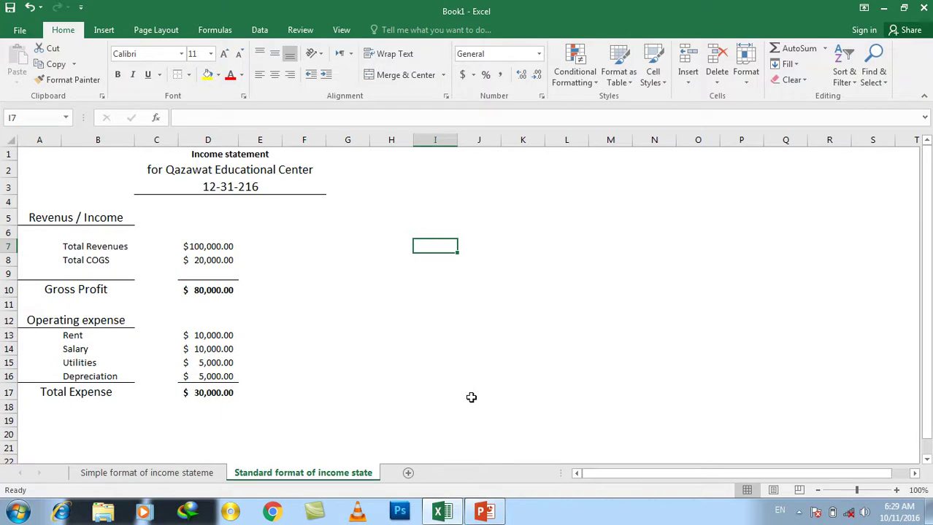
Check the Total Expense and Gross Profit formulas, then bring up the reference slide
left_click(219, 393)
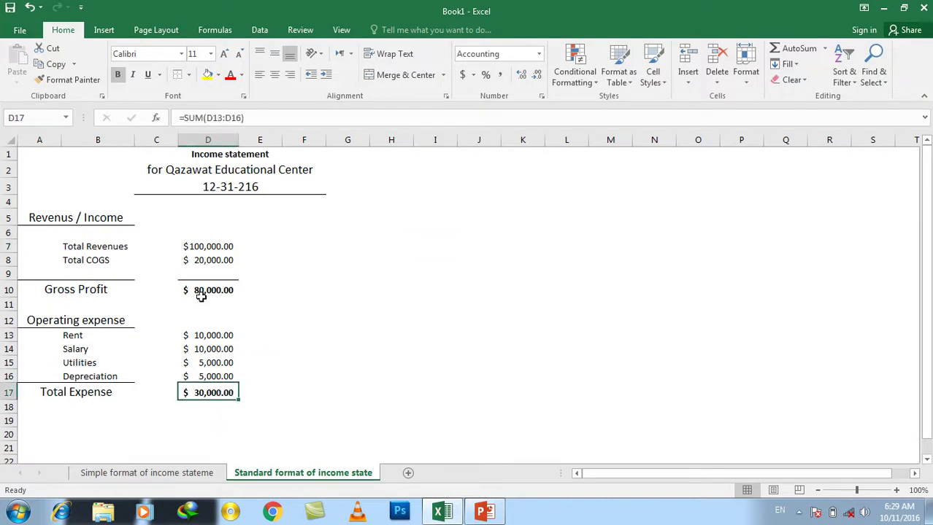
left_click(201, 295)
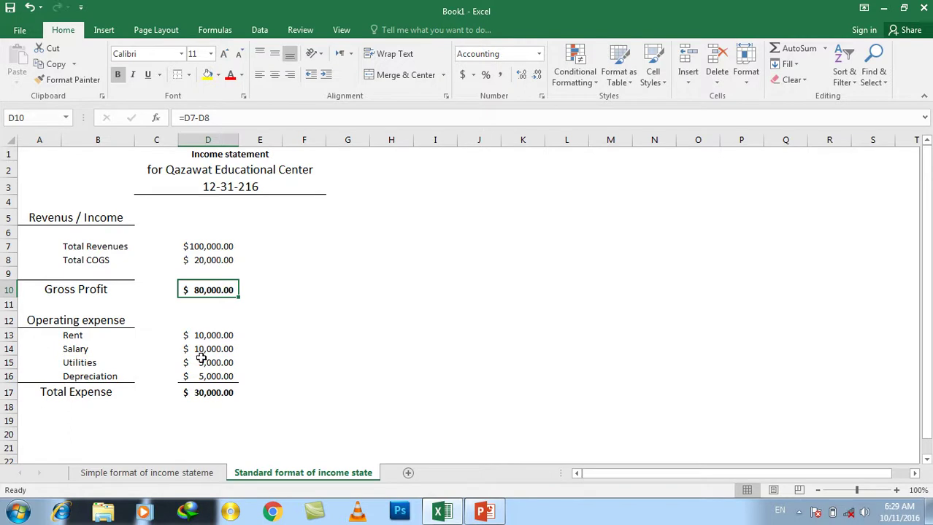
left_click_drag(51, 419, 48, 409)
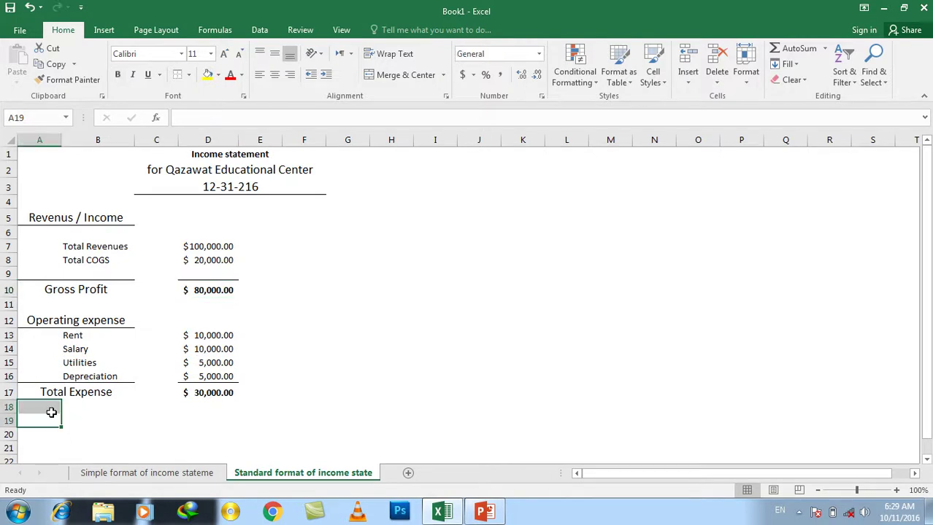
left_click(478, 513)
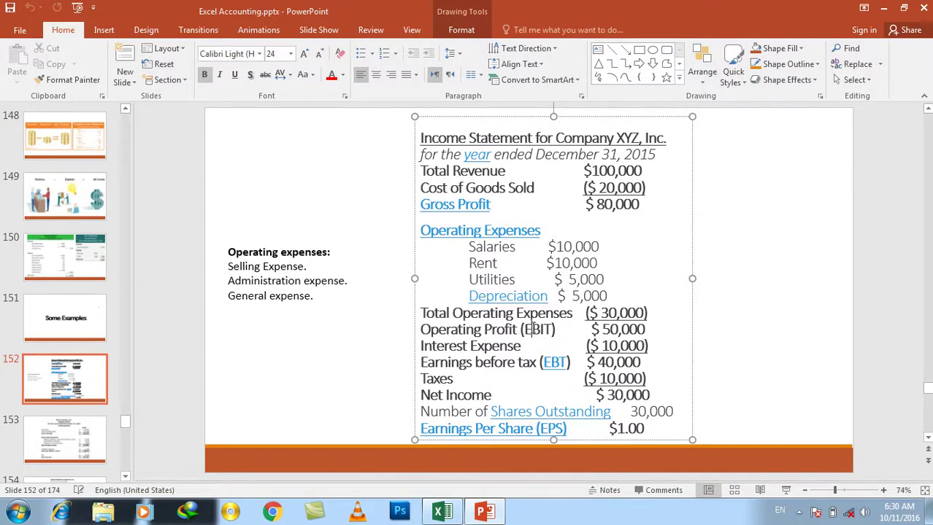
left_click(532, 329)
double_click(468, 330)
left_click(462, 326)
Return to Excel and type the '(EBIT) Earning Before interest and tax' label in A18
left_click(485, 512)
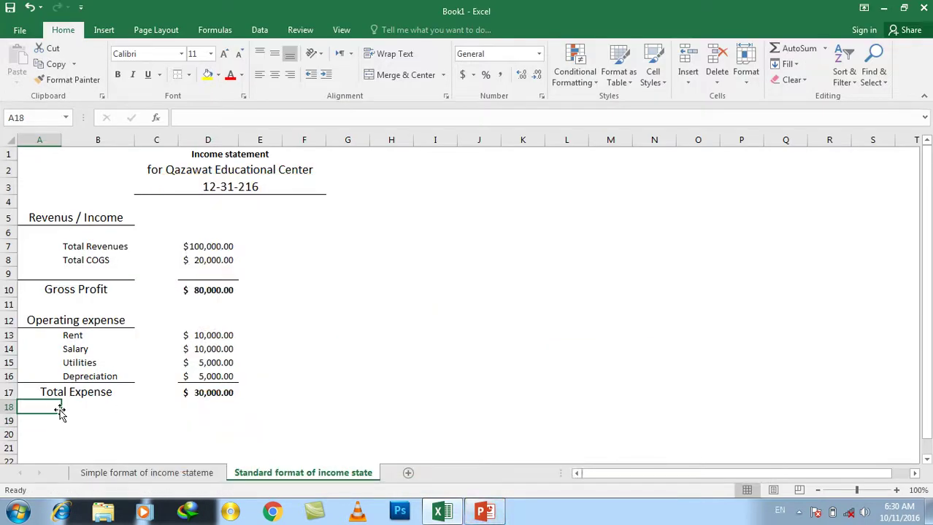
type("(EP")
type("IT")
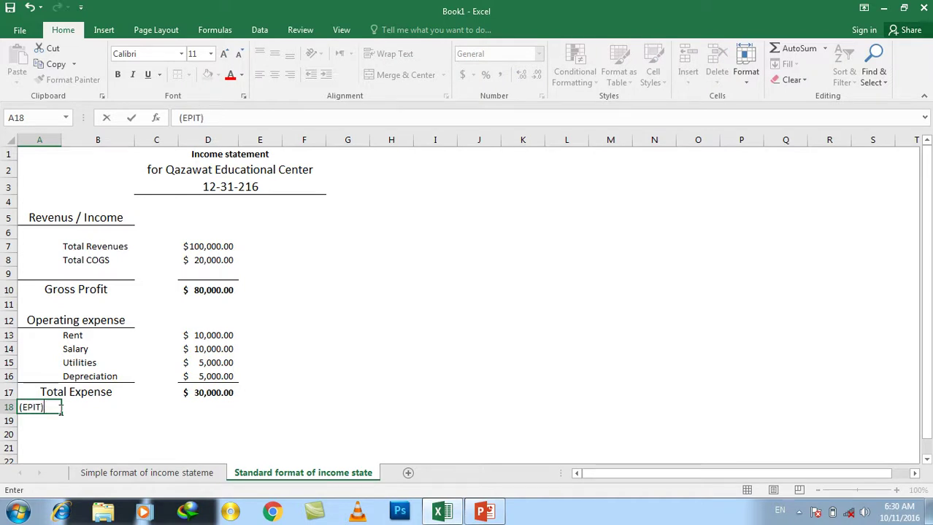
type("Ea")
type("rning")
type("efro")
key("BackSpace")
key("BackSpace")
type("ore interest and tax")
key("Return")
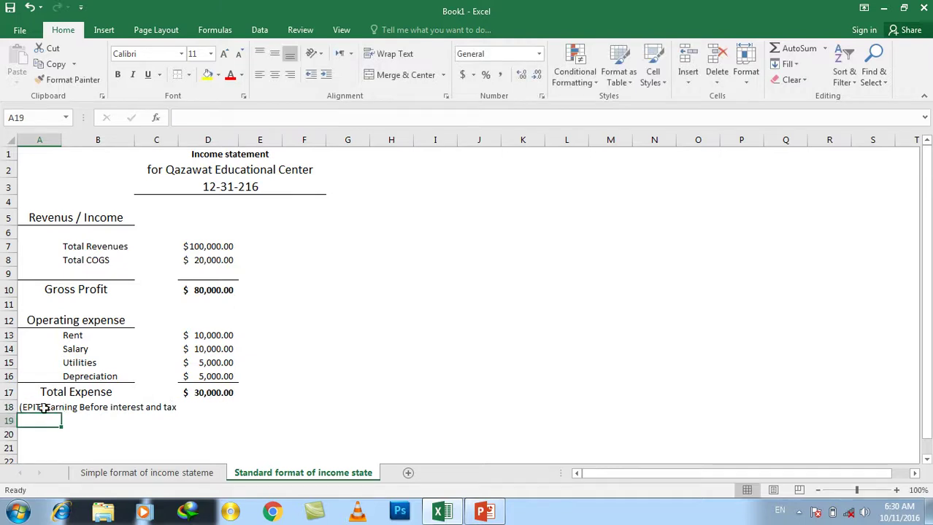
Correct EPIT to EBIT in the label and select A18:C18
left_click(37, 407)
double_click(32, 407)
key("BackSpace")
type("B")
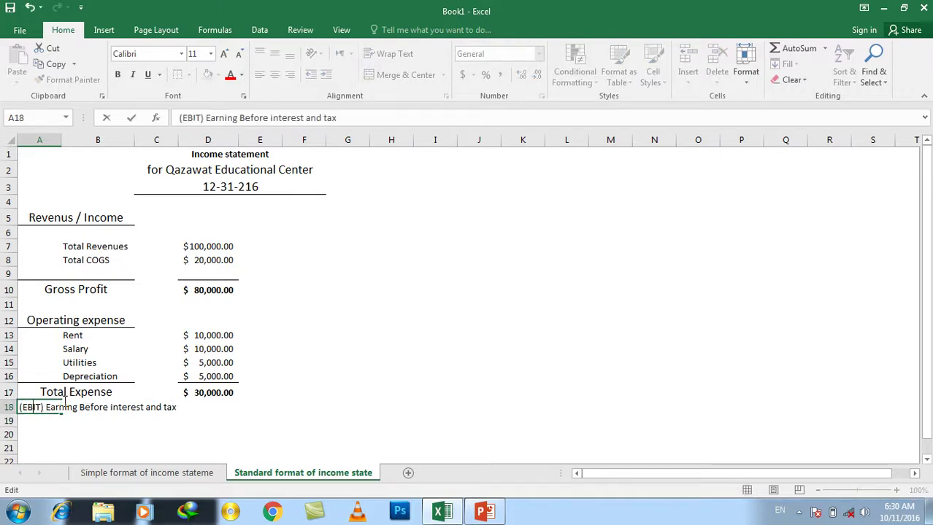
key("Return")
left_click(60, 402)
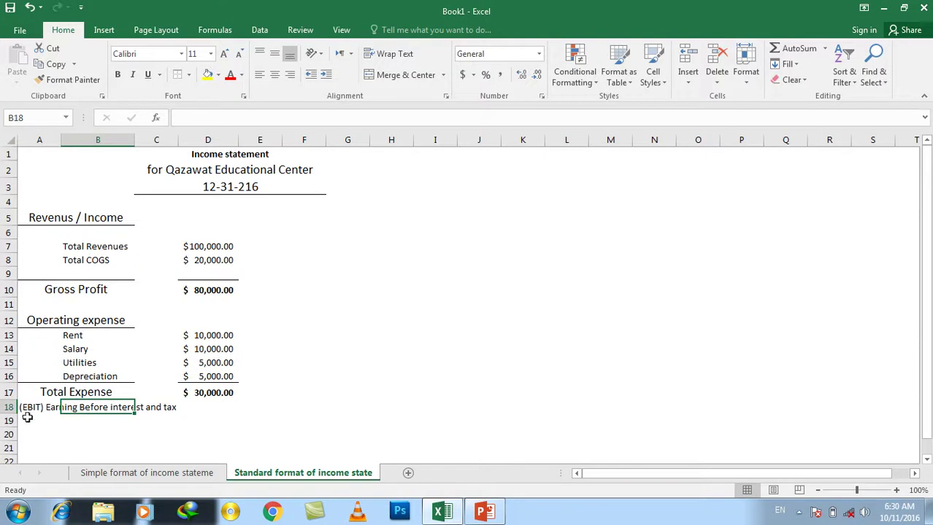
left_click_drag(29, 410, 150, 406)
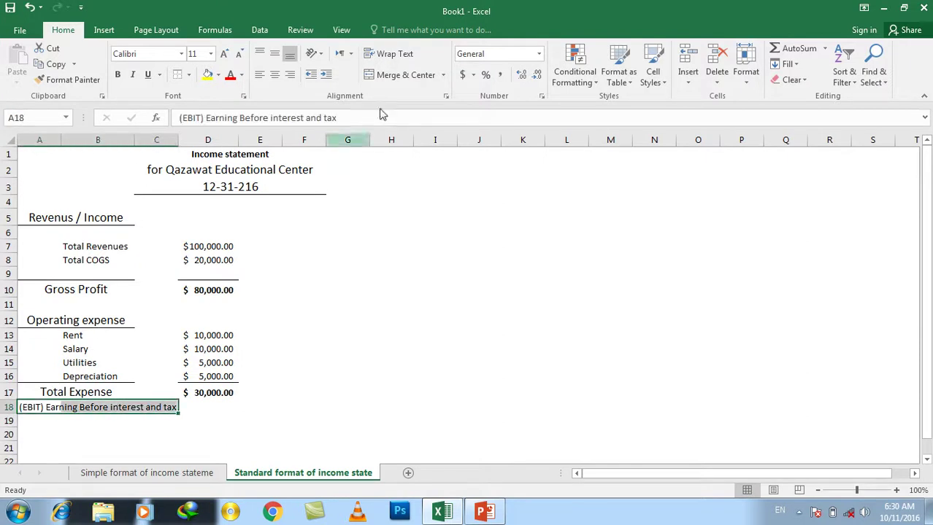
Merge the EBIT label across A18:C18, give it Total Expense formatting, and widen column A
left_click(383, 77)
left_click(90, 391)
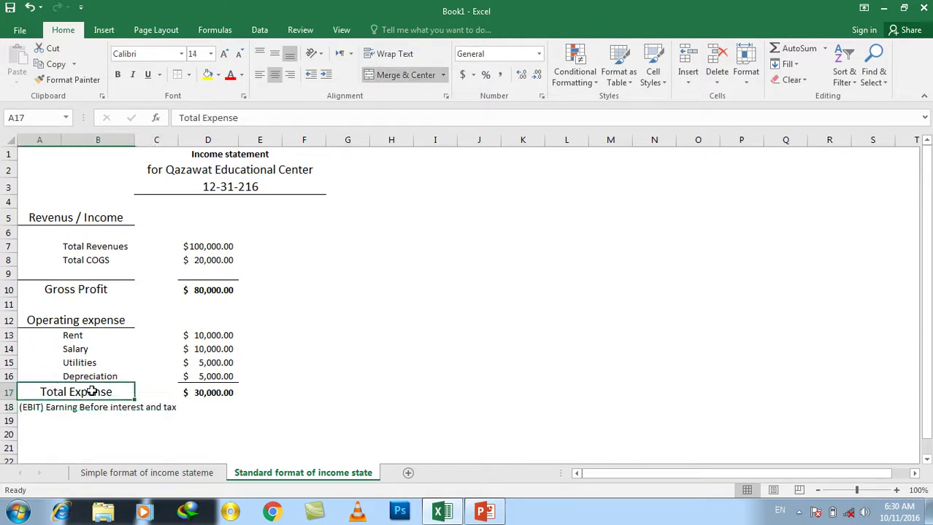
left_click(69, 80)
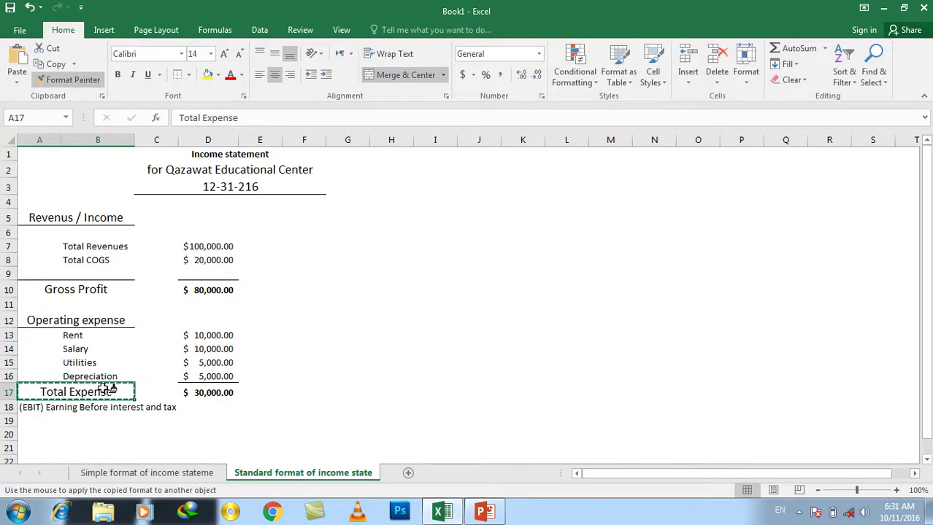
left_click(86, 407)
left_click(150, 434)
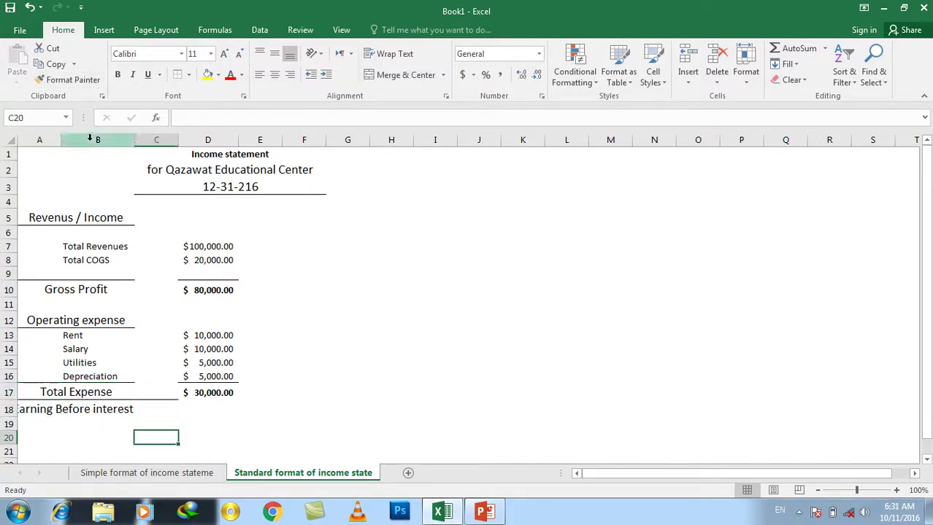
left_click_drag(64, 140, 151, 142)
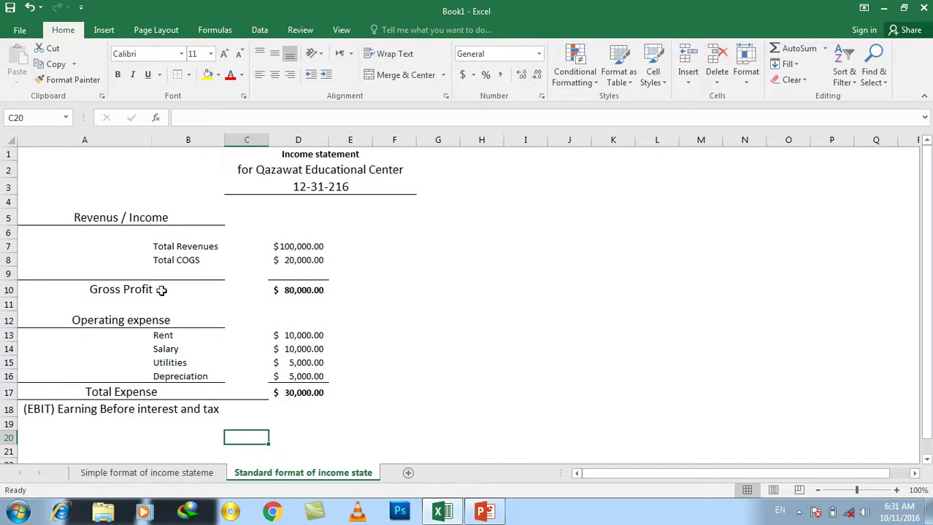
Left-align the Revenus / Income, Gross Profit, Operating expense, Total Expense and EBIT labels
left_click(145, 220)
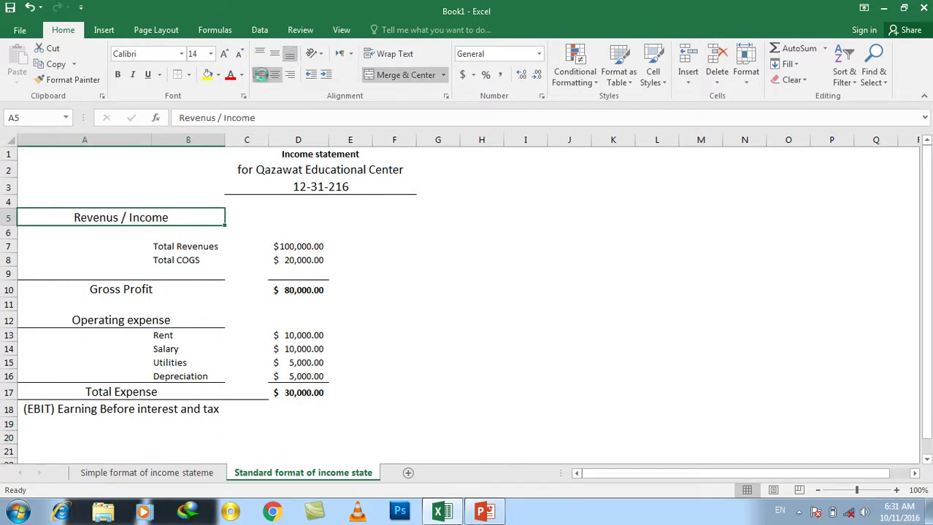
left_click(259, 75)
left_click(126, 291)
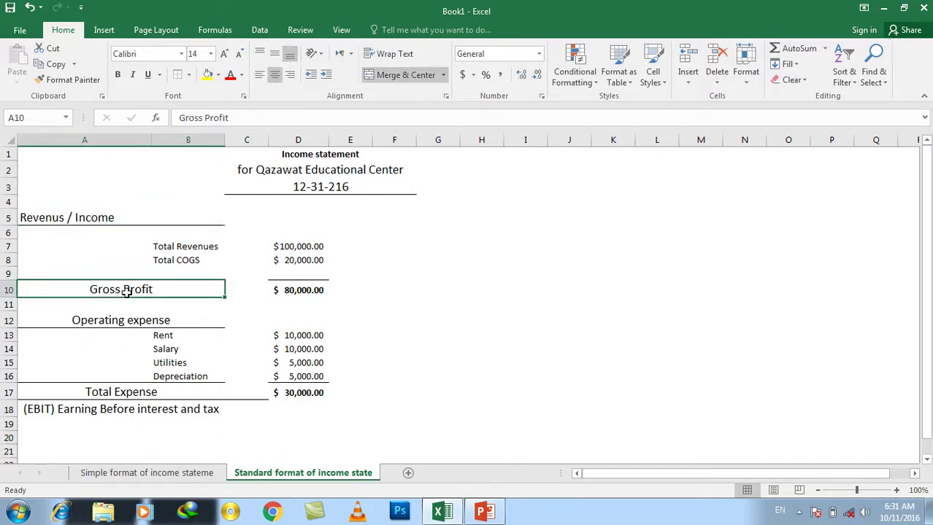
left_click(259, 74)
left_click(163, 321)
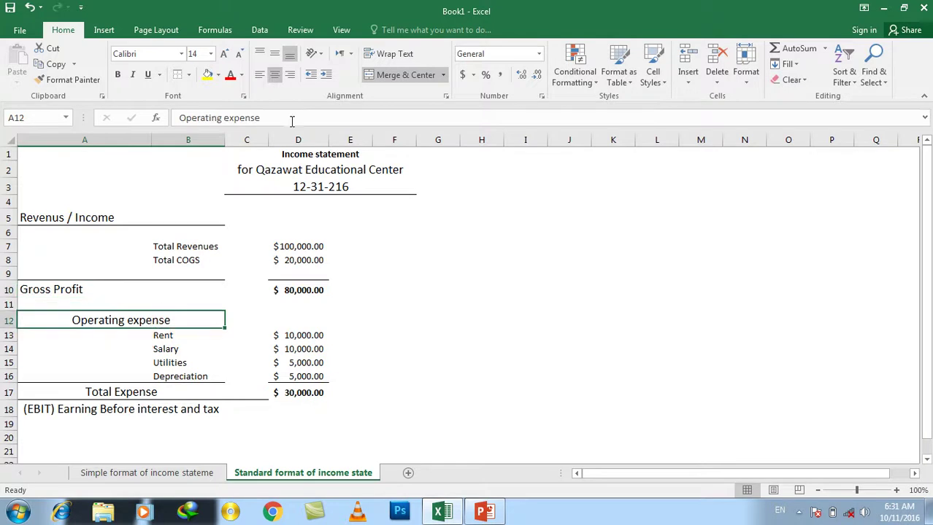
left_click(259, 75)
left_click(164, 394)
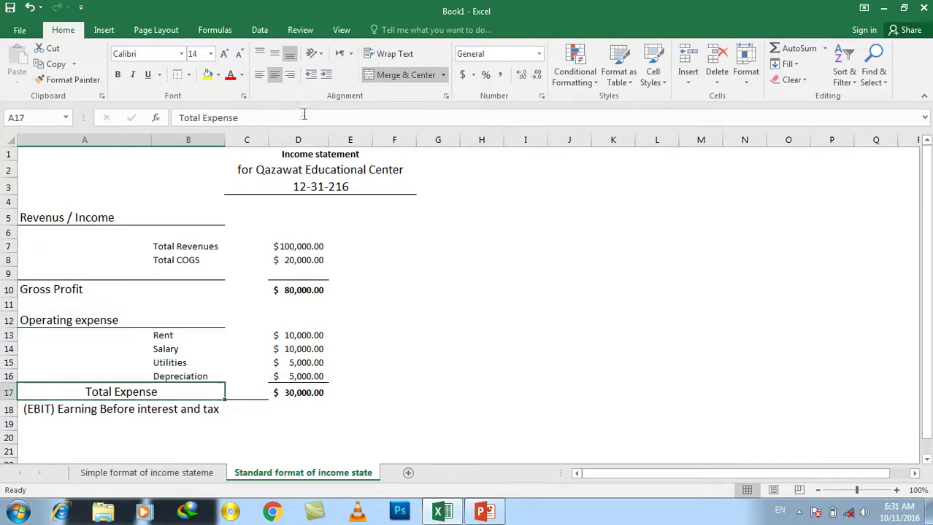
left_click(260, 74)
left_click(195, 406)
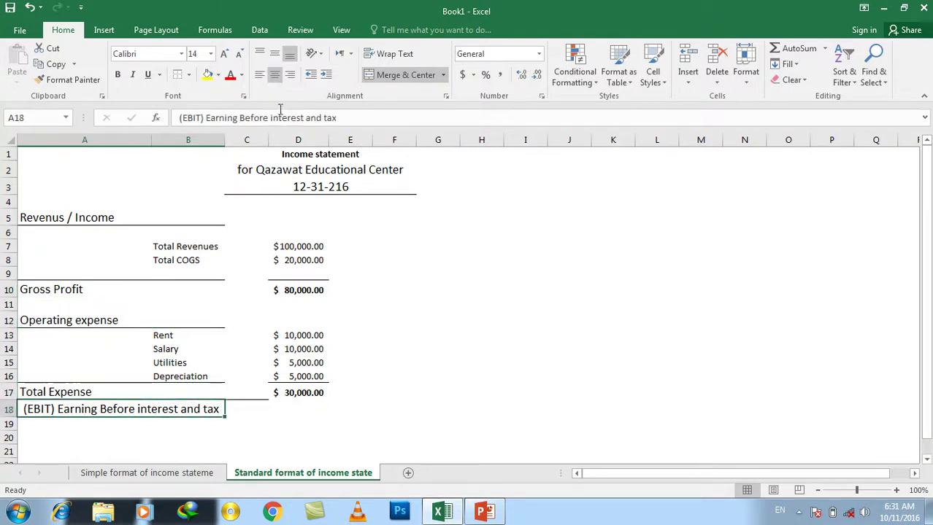
left_click(259, 75)
left_click(476, 333)
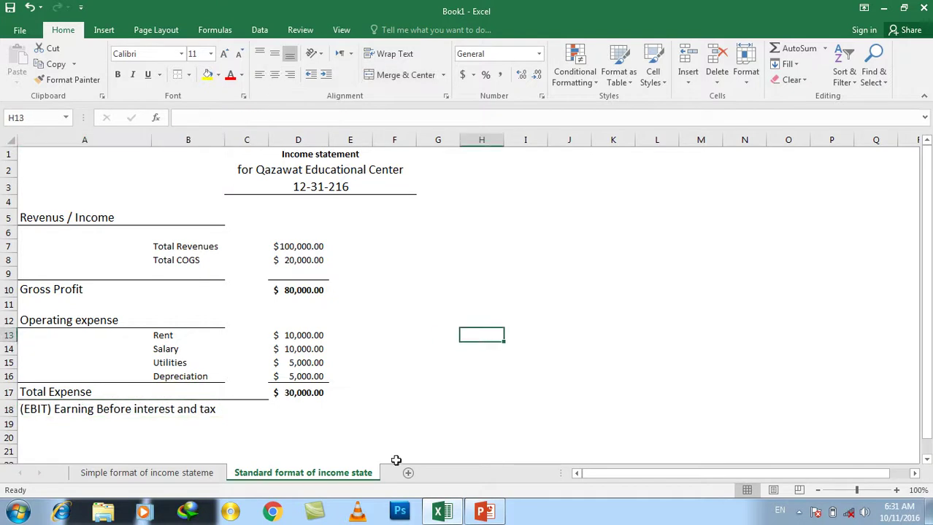
Enter =D10-D17 in D18 and bold the resulting $50,000.00 EBIT
left_click(302, 406)
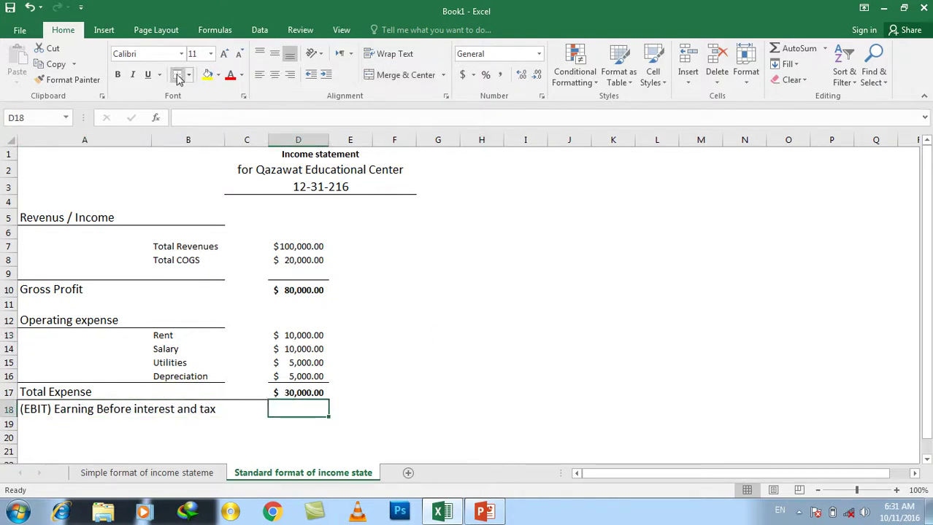
type("=")
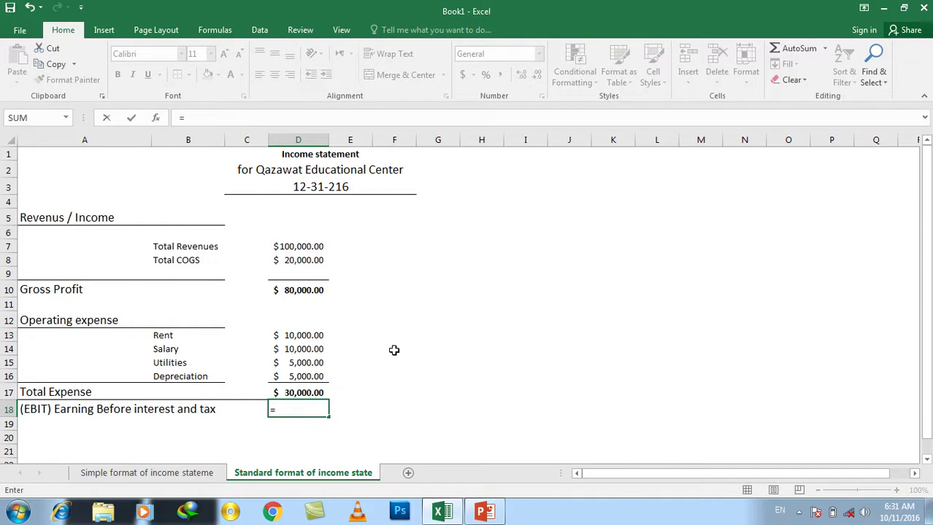
left_click(301, 296)
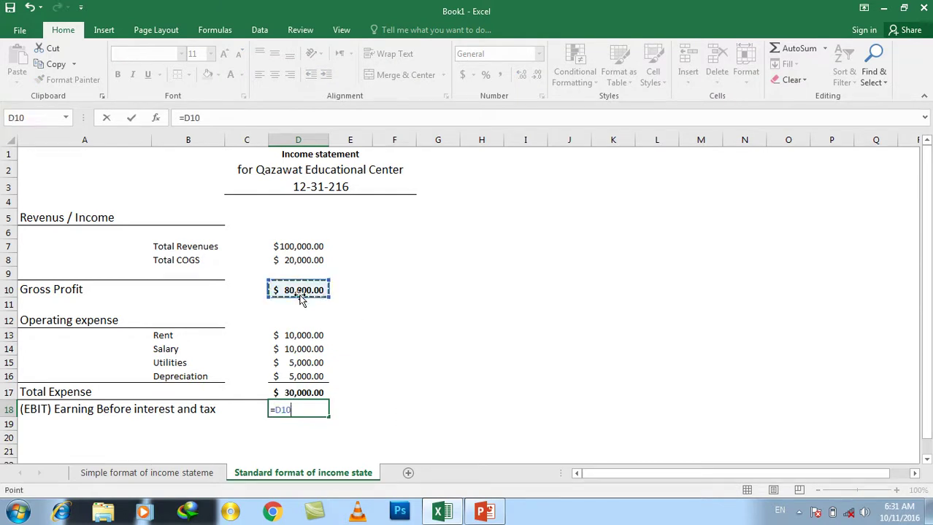
type("-")
left_click(288, 393)
key("Return")
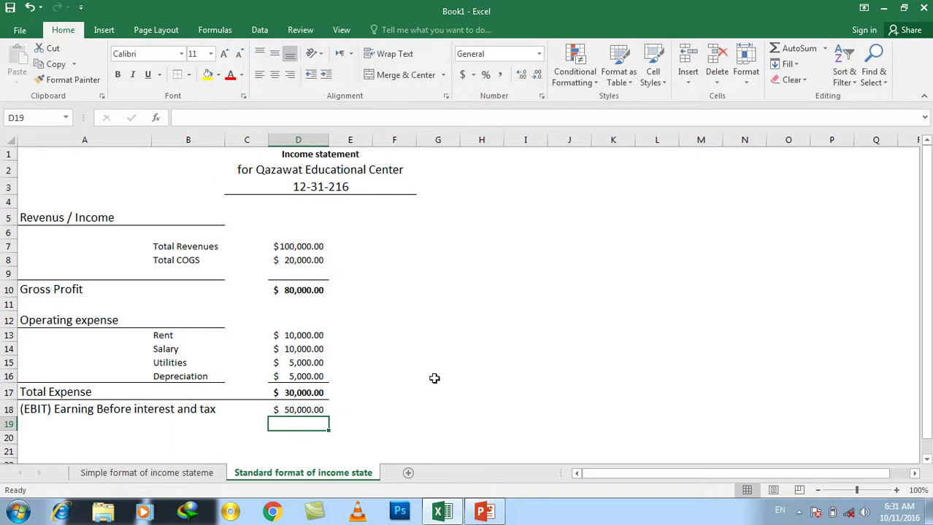
left_click(277, 409)
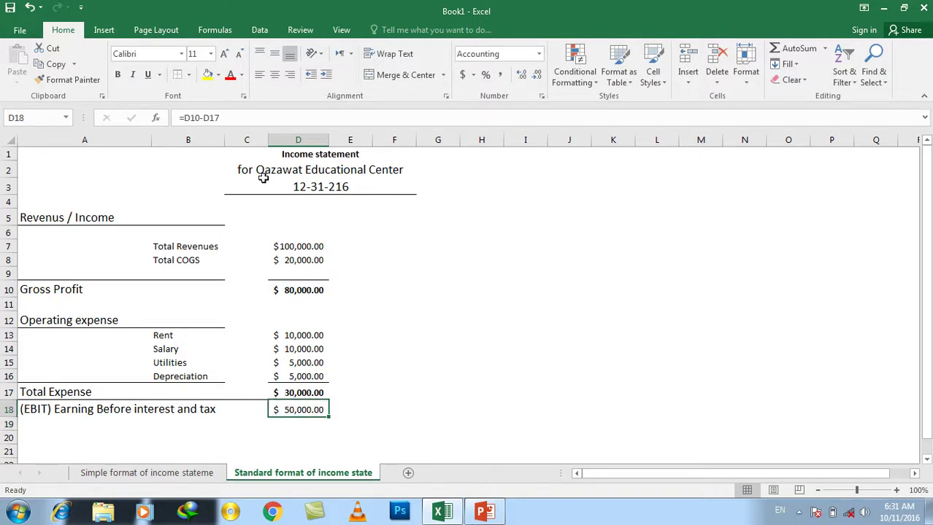
left_click(118, 74)
left_click(397, 312)
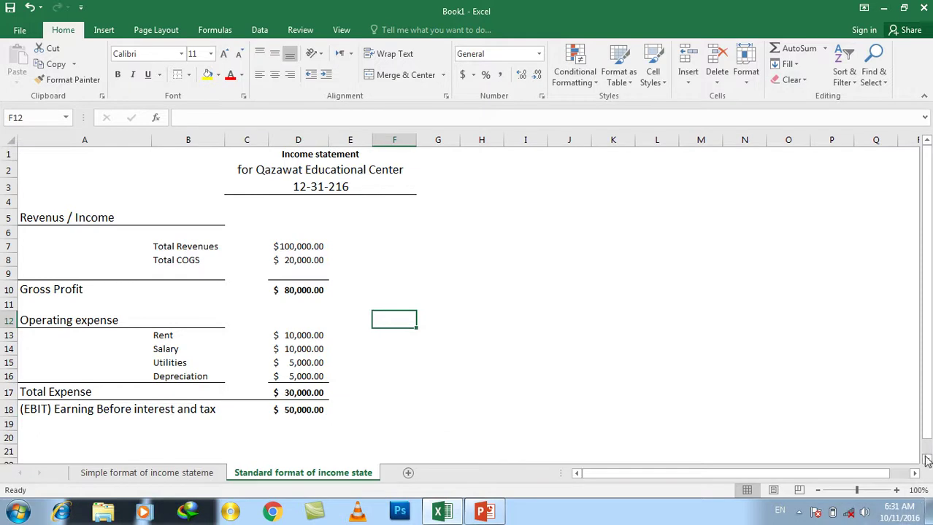
scroll(927, 460, "down", 4)
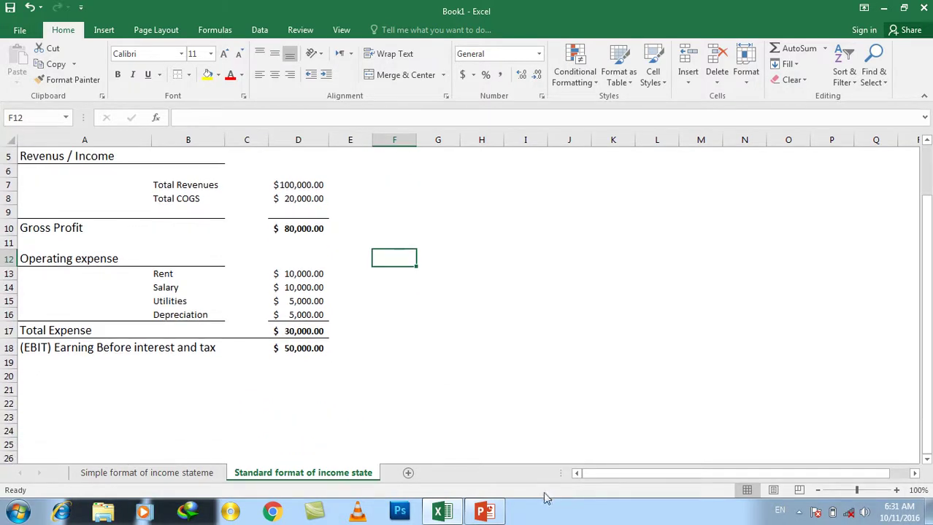
left_click(485, 511)
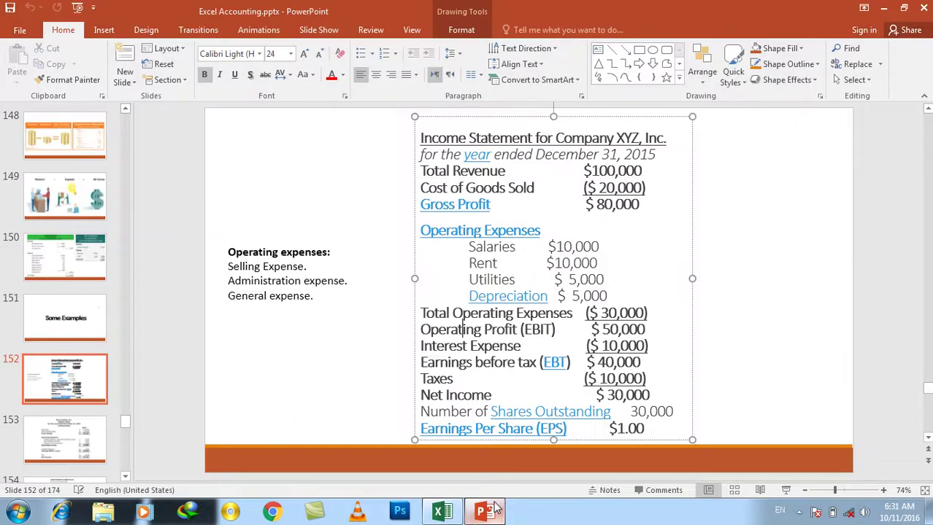
double_click(482, 349)
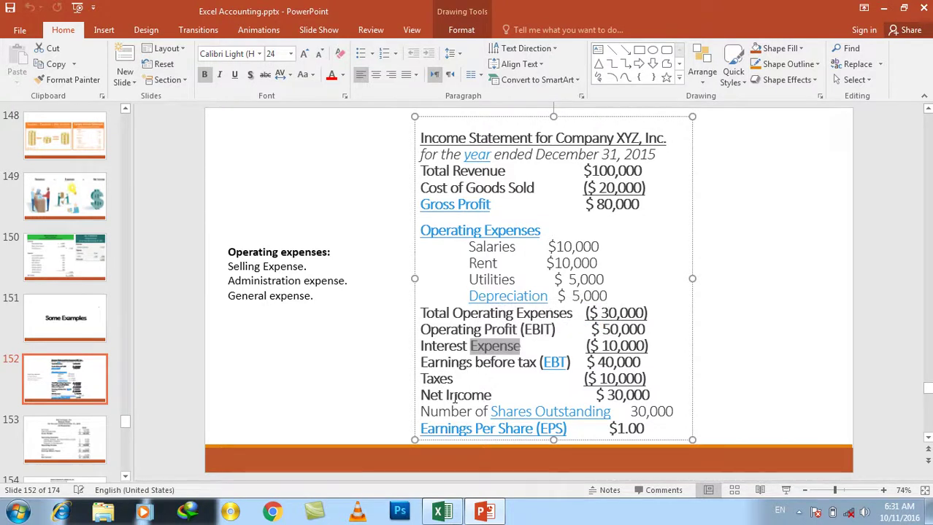
left_click(443, 511)
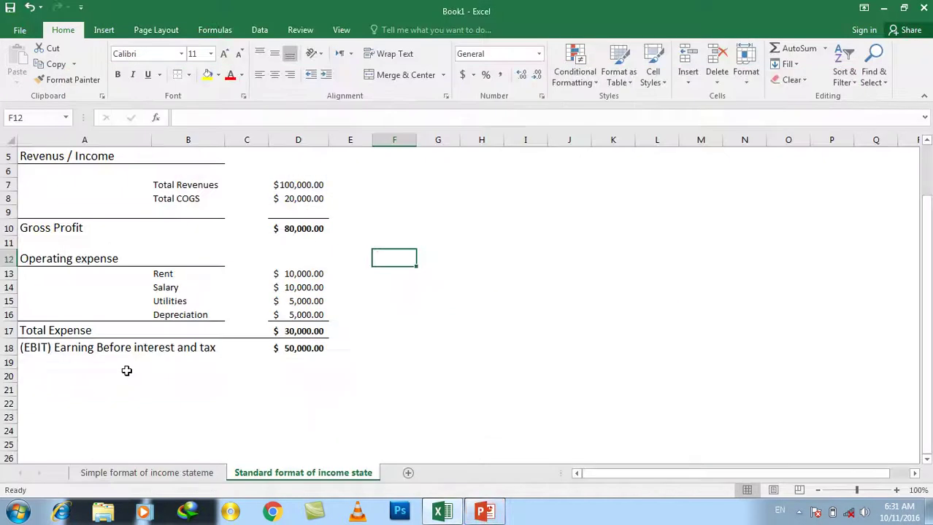
left_click(37, 362)
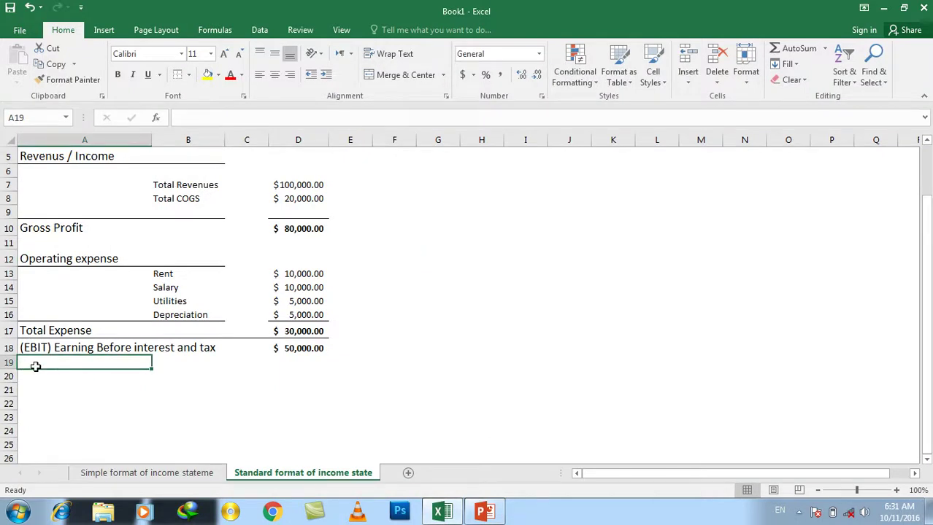
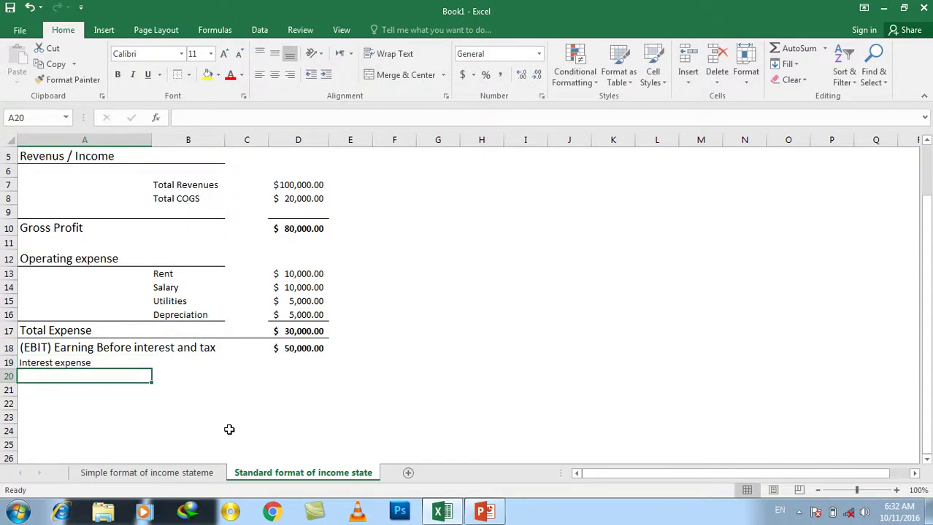
Enlarge the Interest expense label font twice and enter 10,000 as its amount in D19
key("Up")
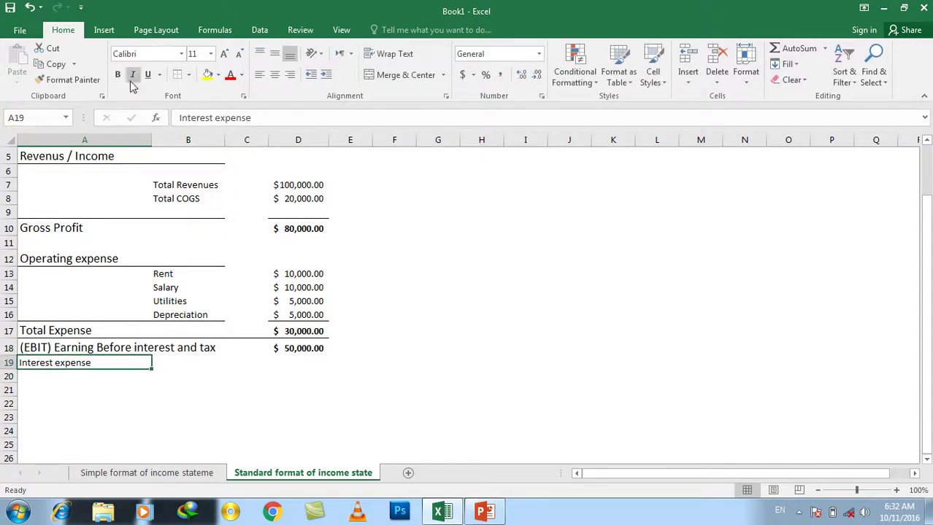
left_click(224, 55)
left_click(224, 55)
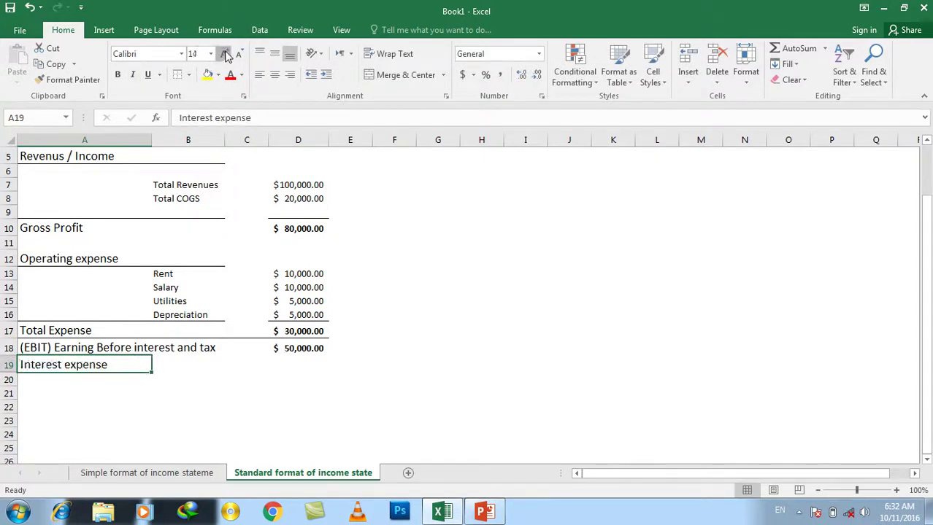
left_click(224, 55)
left_click(272, 366)
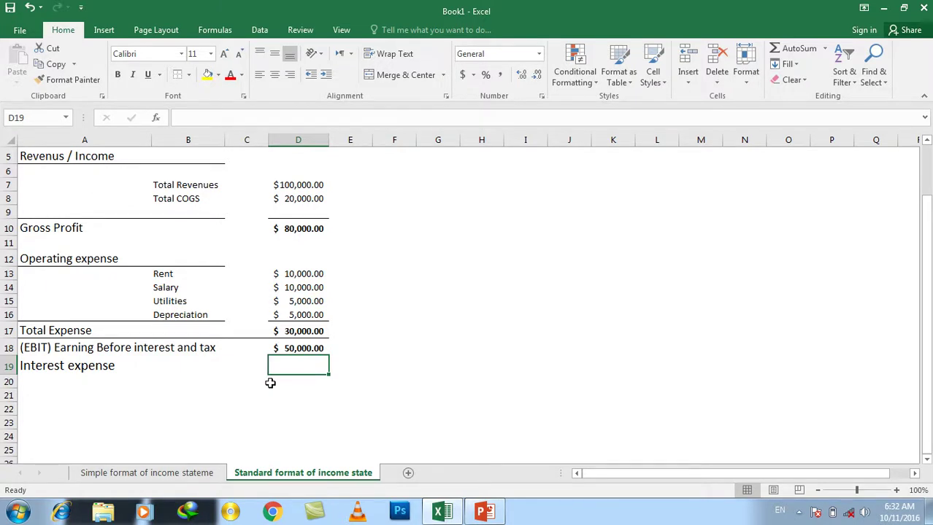
left_click(484, 512)
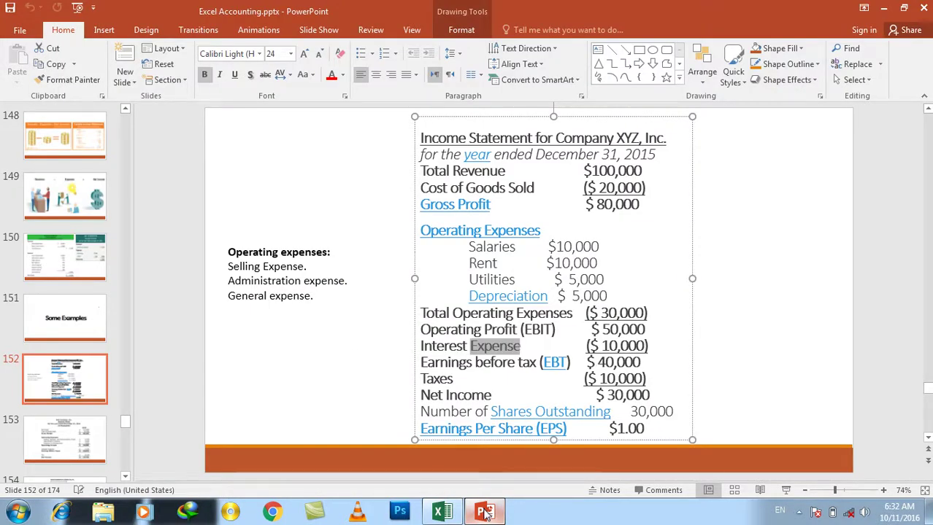
left_click(485, 513)
type("10,000")
key("Return")
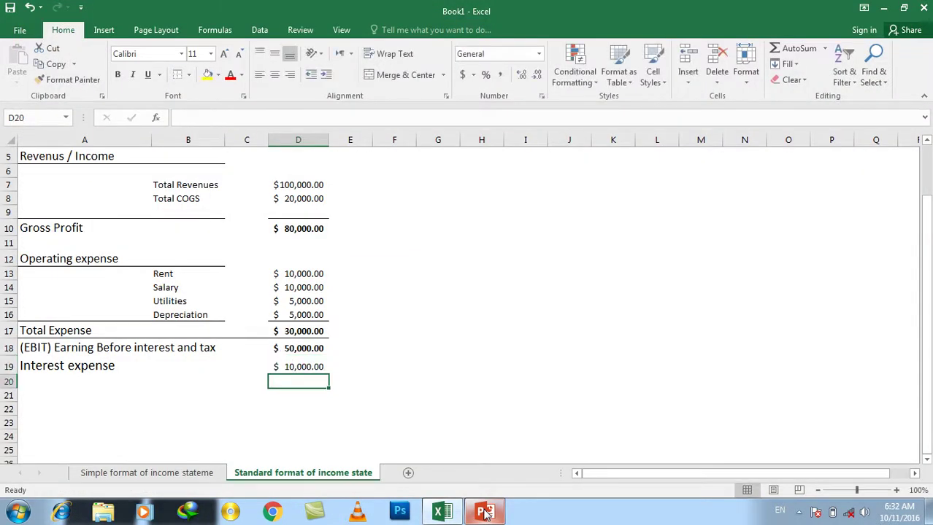
Type the labels EBT, Tax Expense and Net Income into A20–A22
left_click(31, 382)
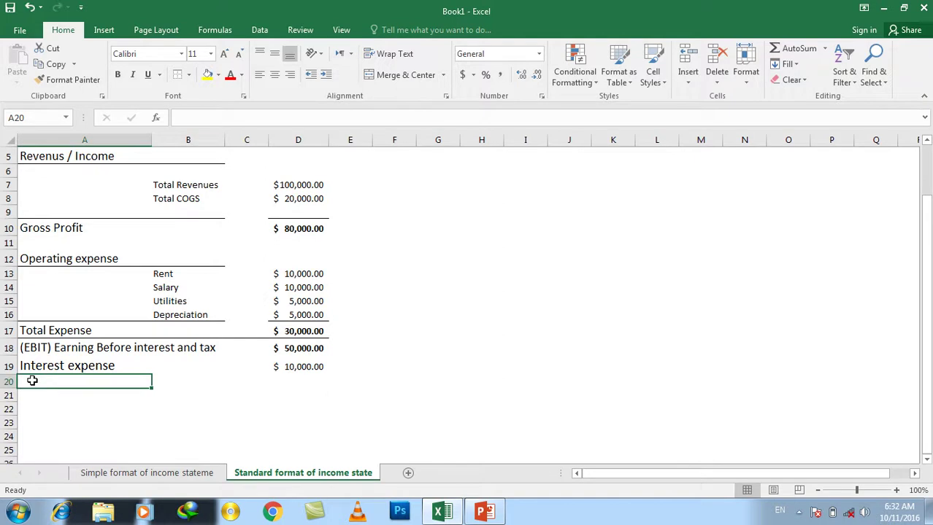
type("E")
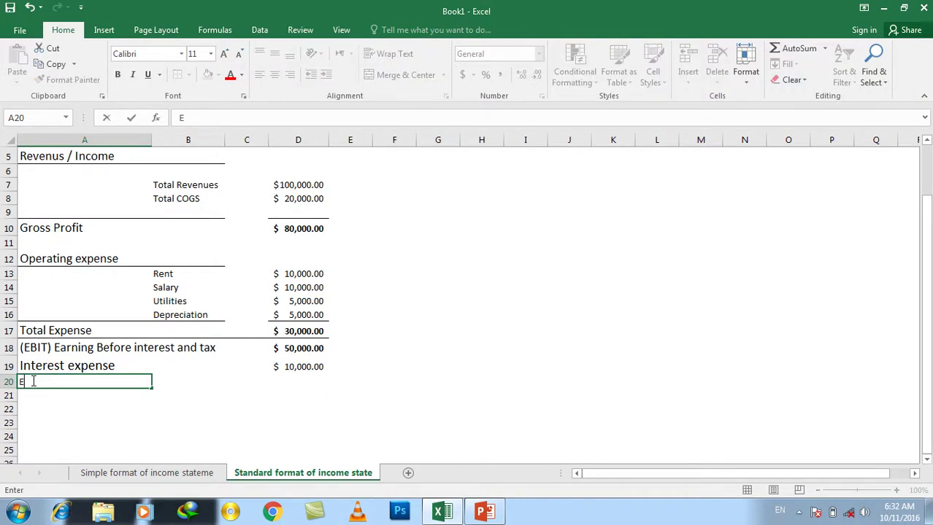
type("BT")
key("Return")
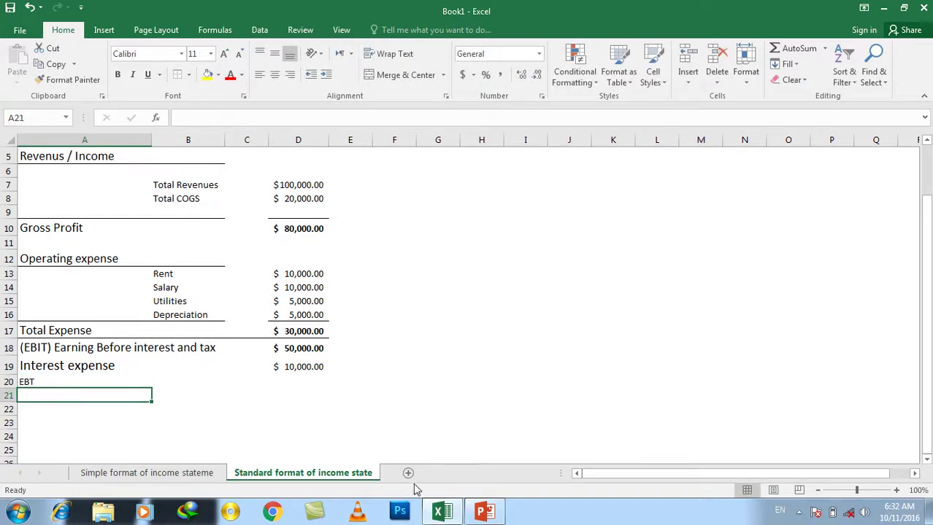
left_click(484, 511)
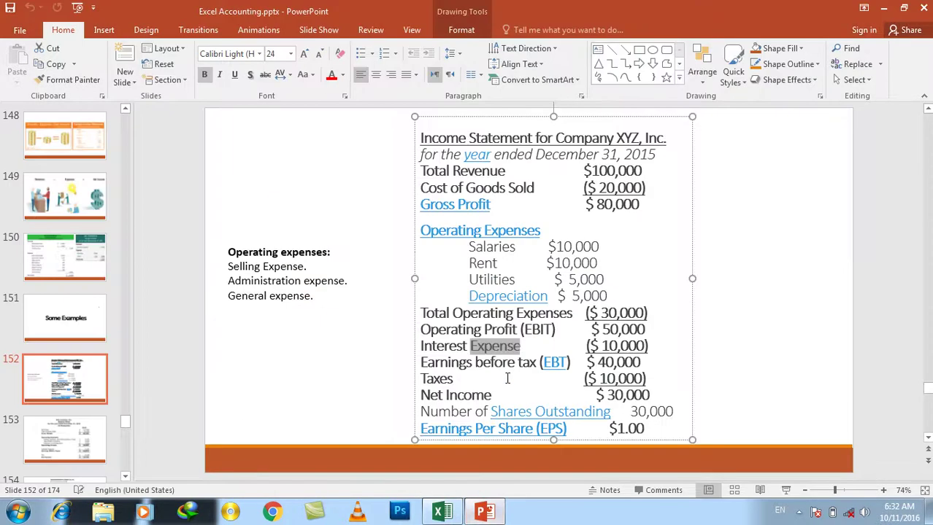
double_click(555, 362)
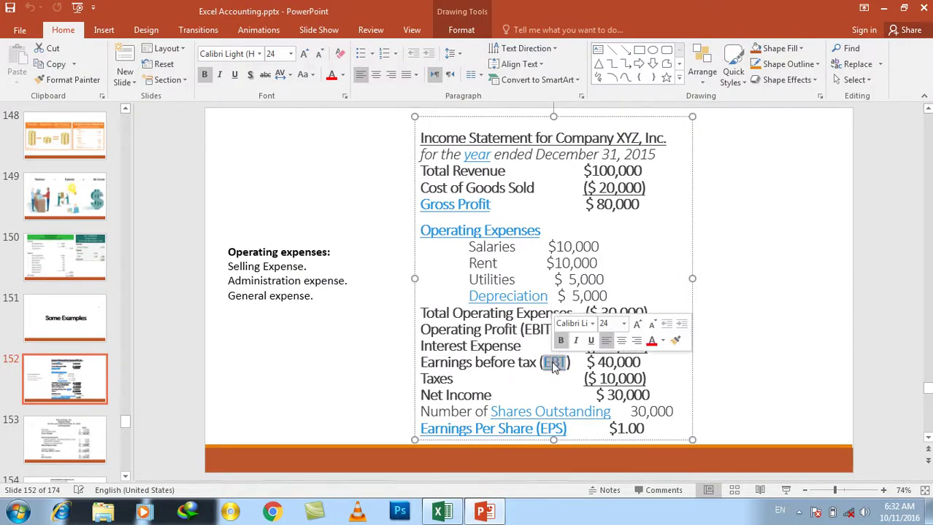
left_click(441, 511)
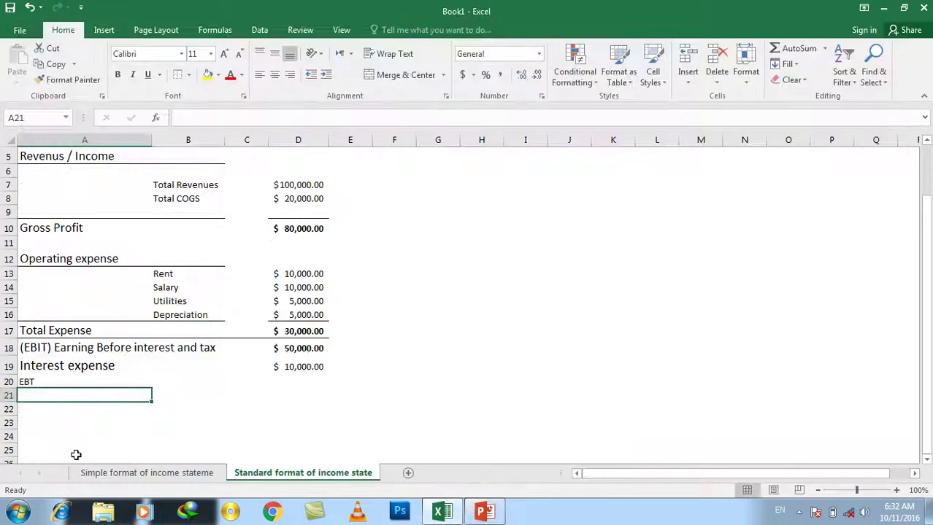
type("T")
type("a")
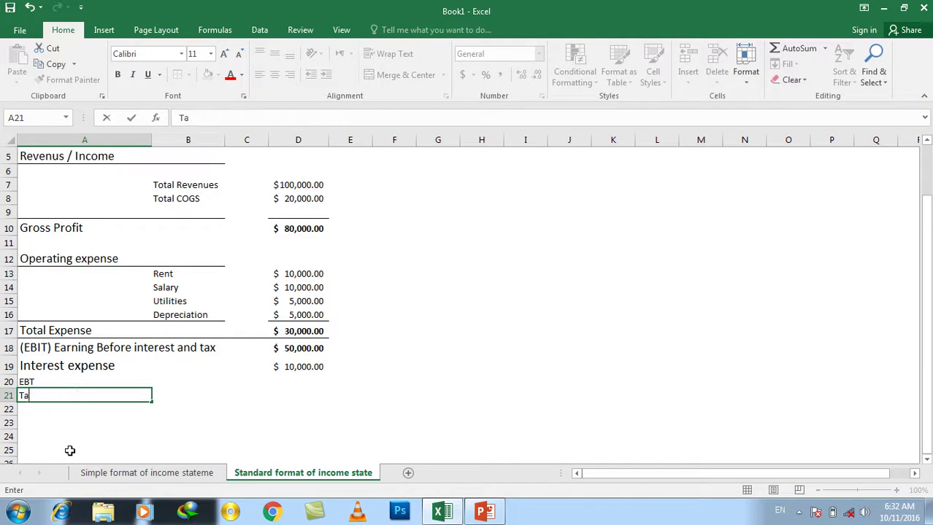
type("x Expense")
key("Return")
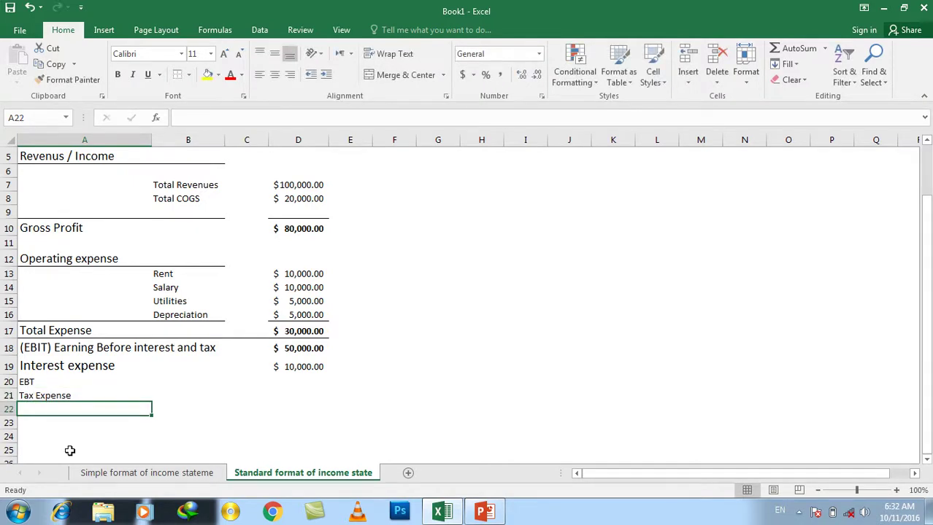
type("Net ")
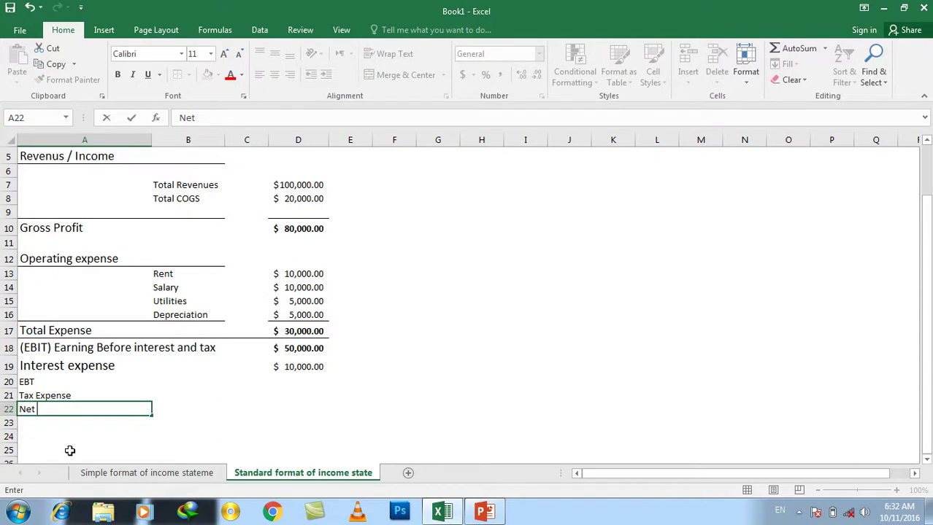
type("Income")
key("Return")
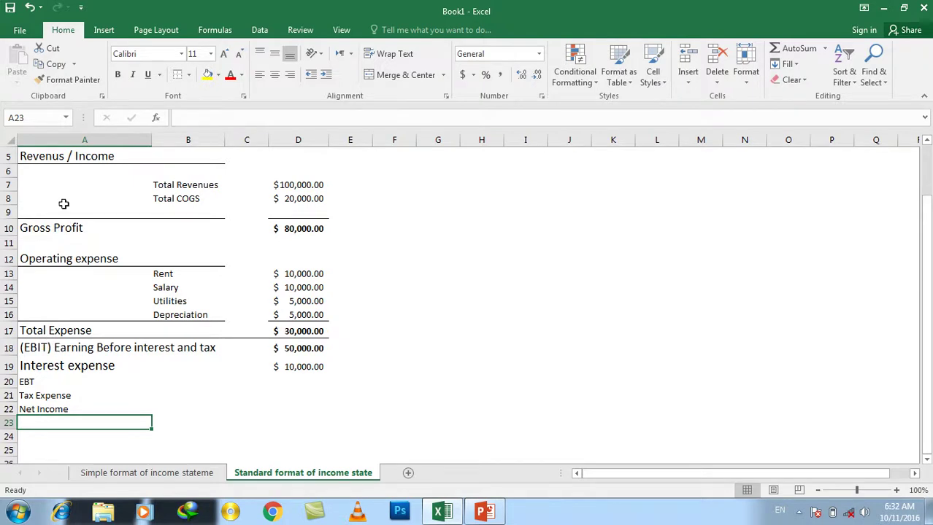
Use Format Painter to style Net Income like Operating expense, EBT like Net Income, and Tax Expense like Interest expense
left_click(73, 260)
left_click(66, 80)
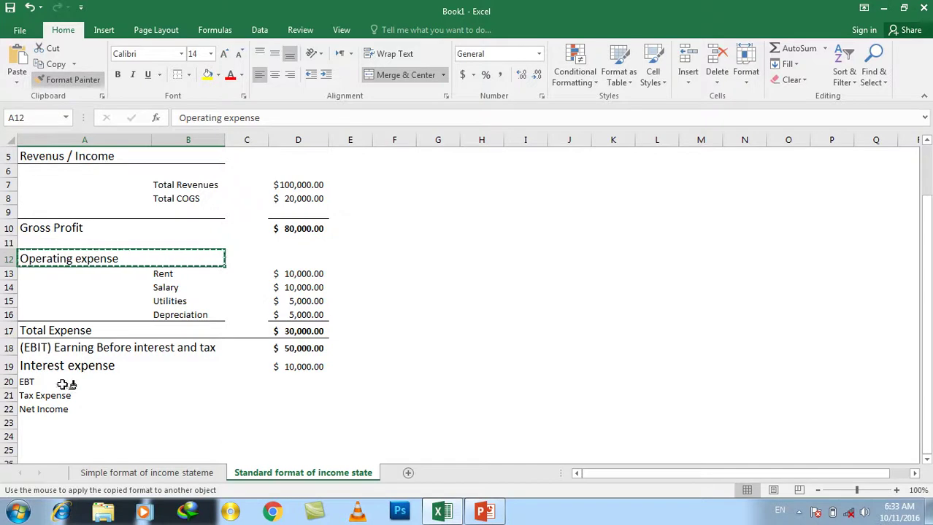
left_click(60, 411)
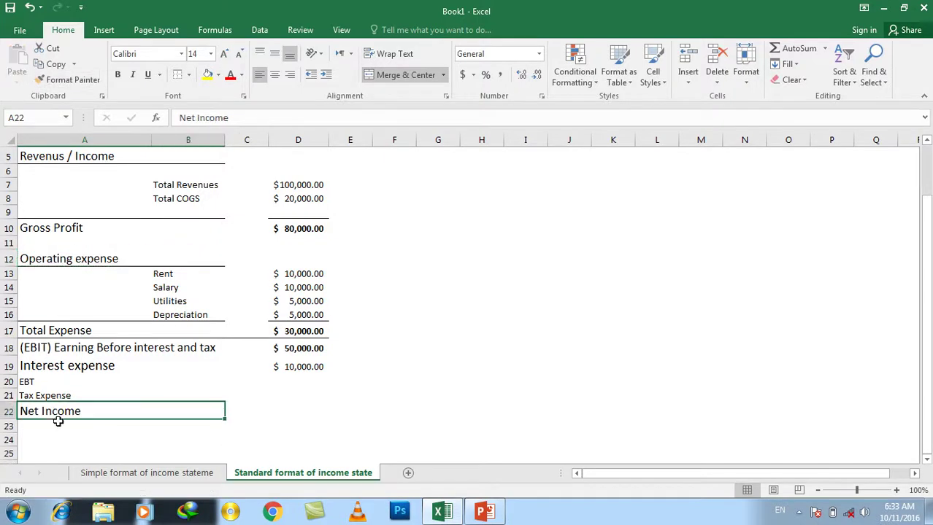
left_click(72, 371)
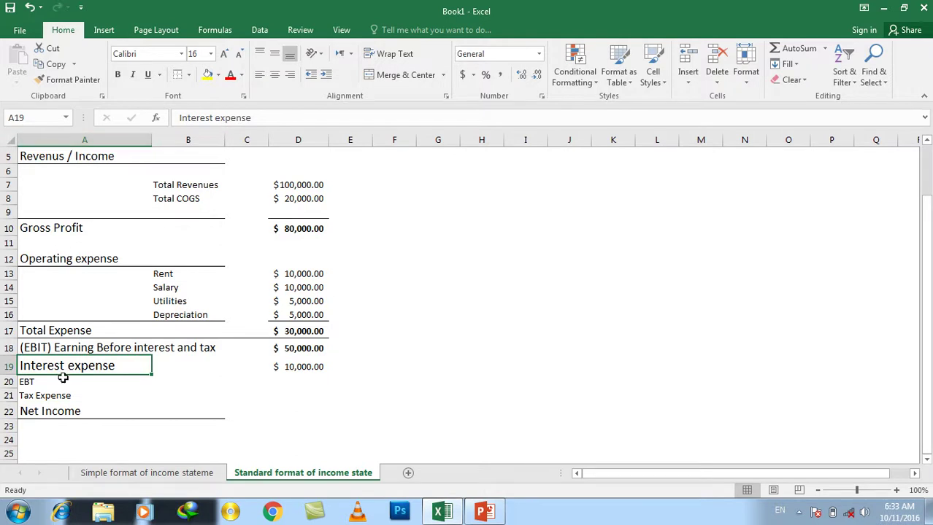
left_click(59, 411)
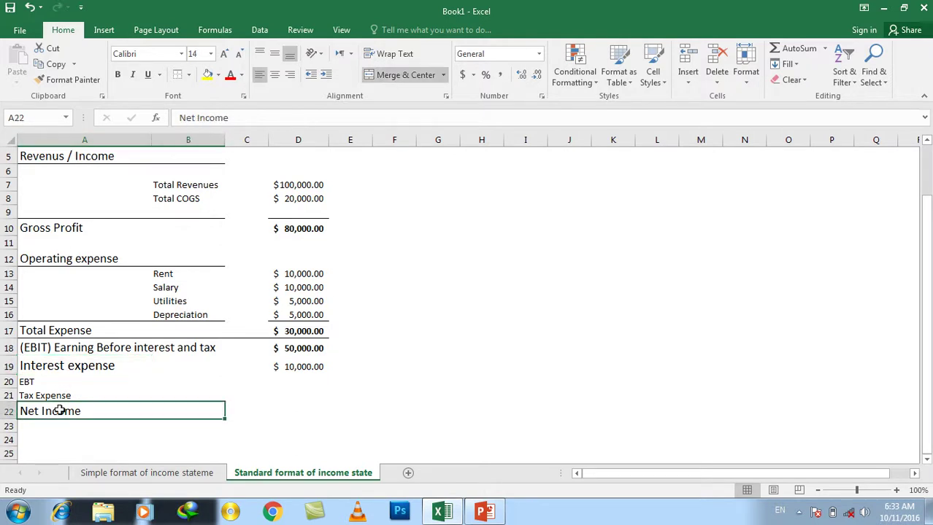
left_click(67, 79)
left_click(66, 382)
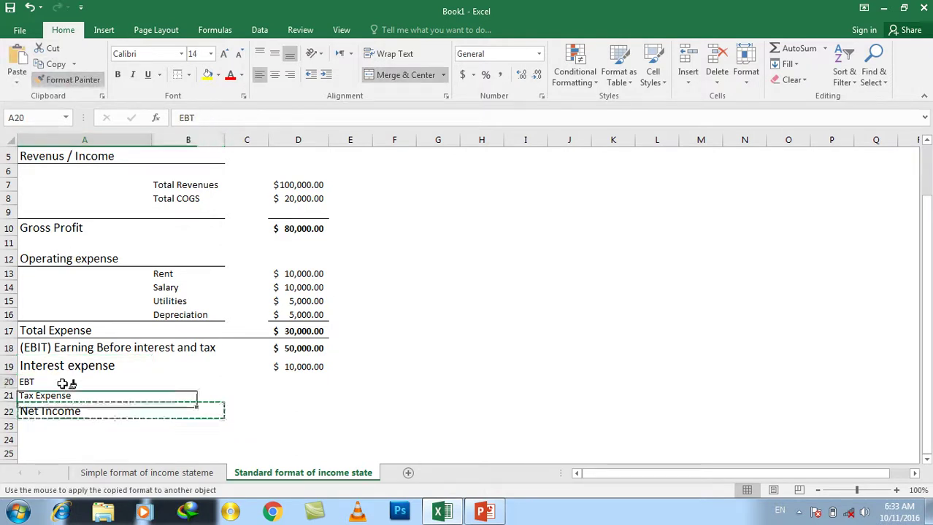
left_click(87, 368)
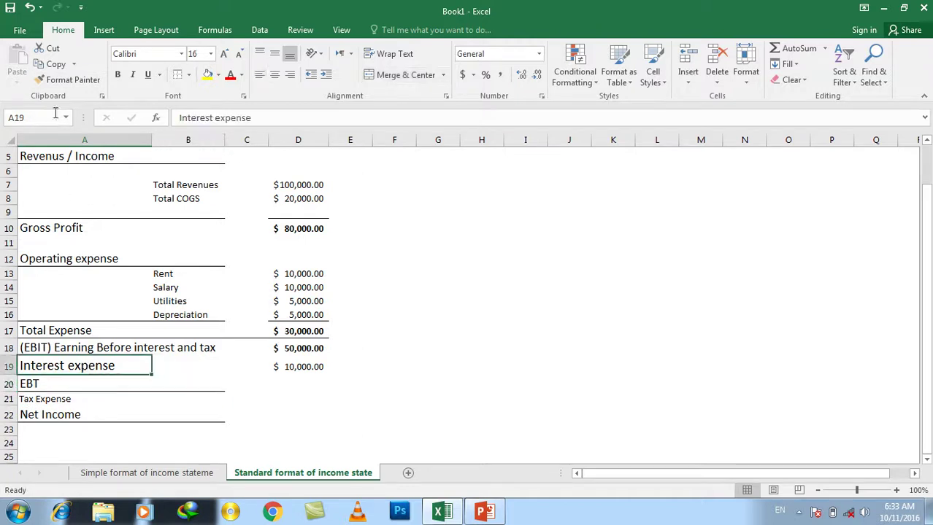
left_click(51, 84)
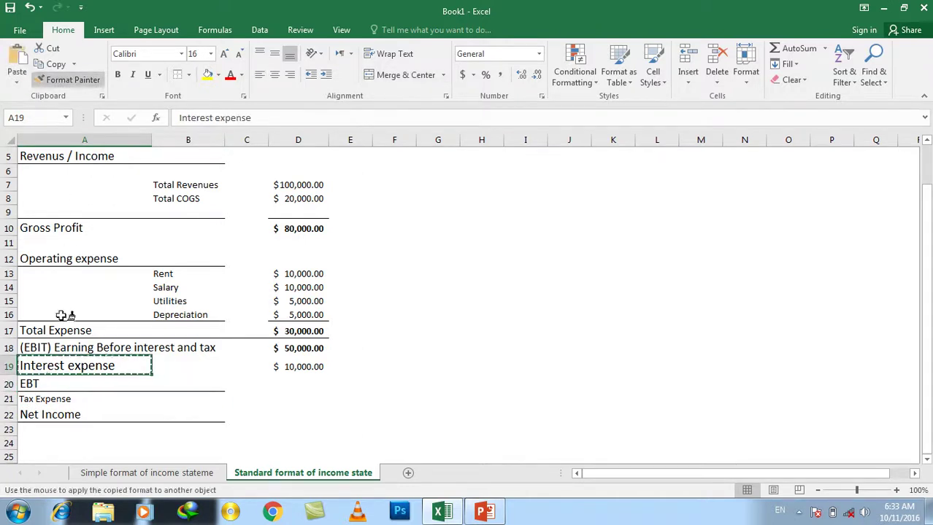
left_click(60, 400)
left_click(161, 369)
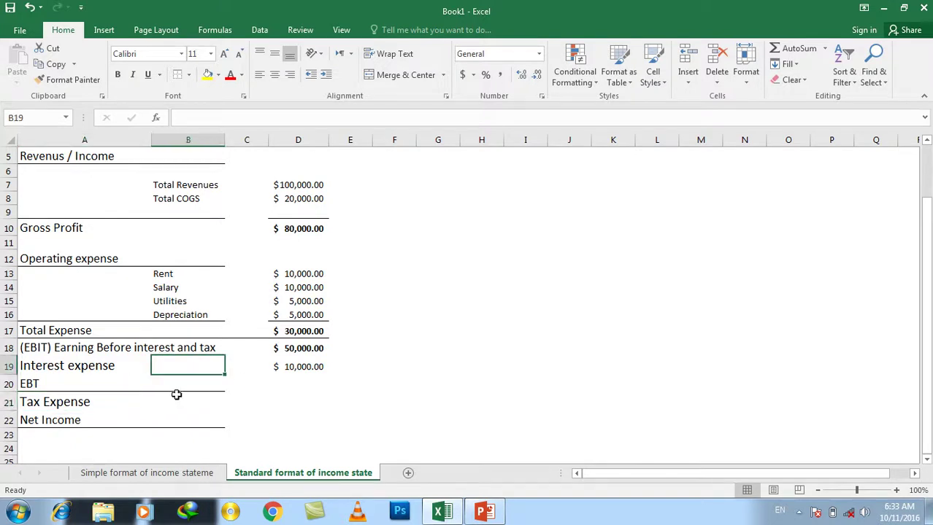
Replace the borders on EBT and Net Income with a separating line above each row
left_click(150, 388)
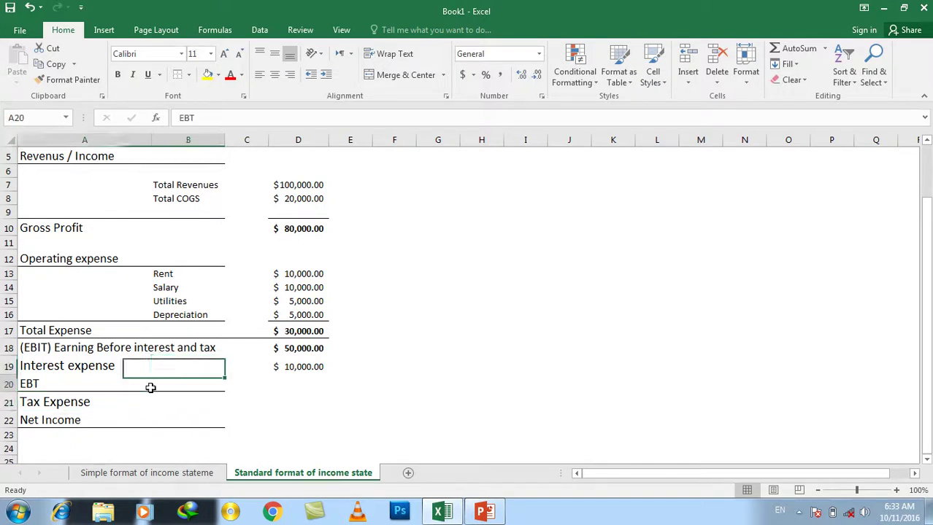
left_click(189, 75)
left_click(201, 175)
left_click(188, 74)
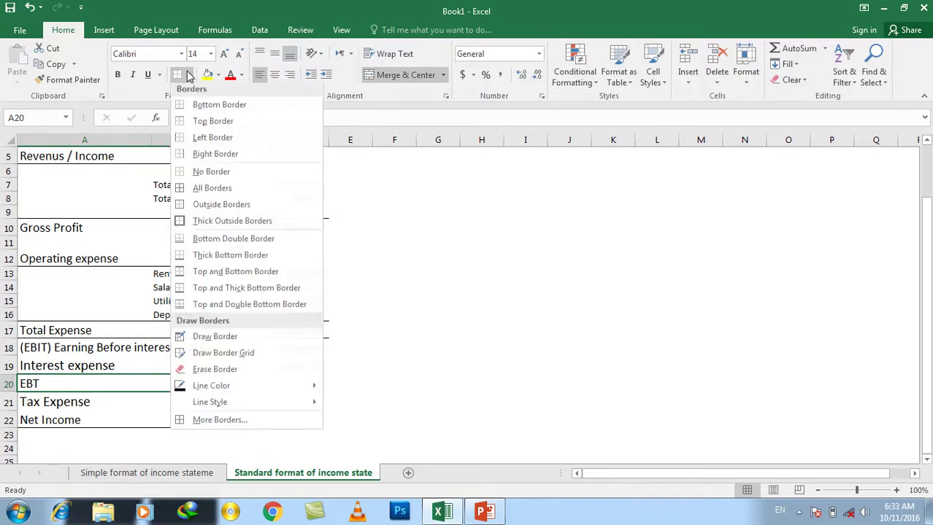
left_click(201, 124)
left_click(164, 421)
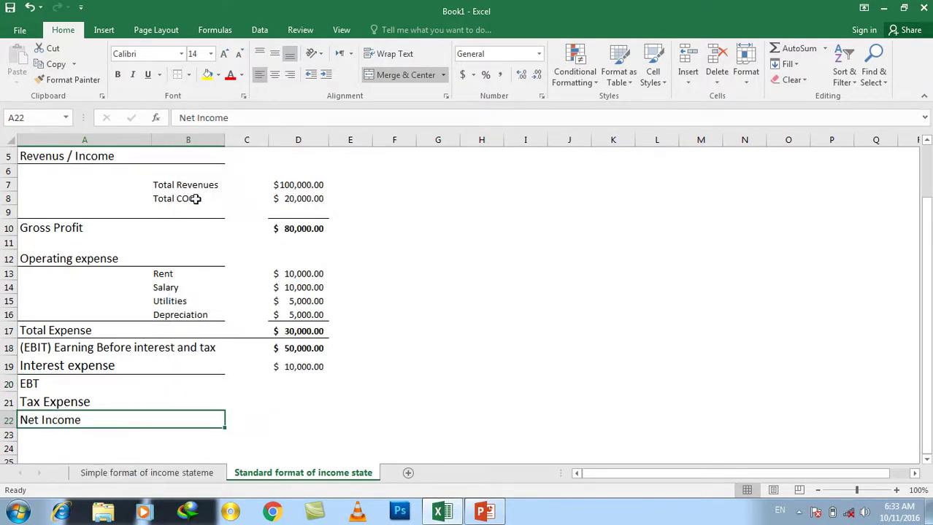
left_click(188, 75)
left_click(201, 175)
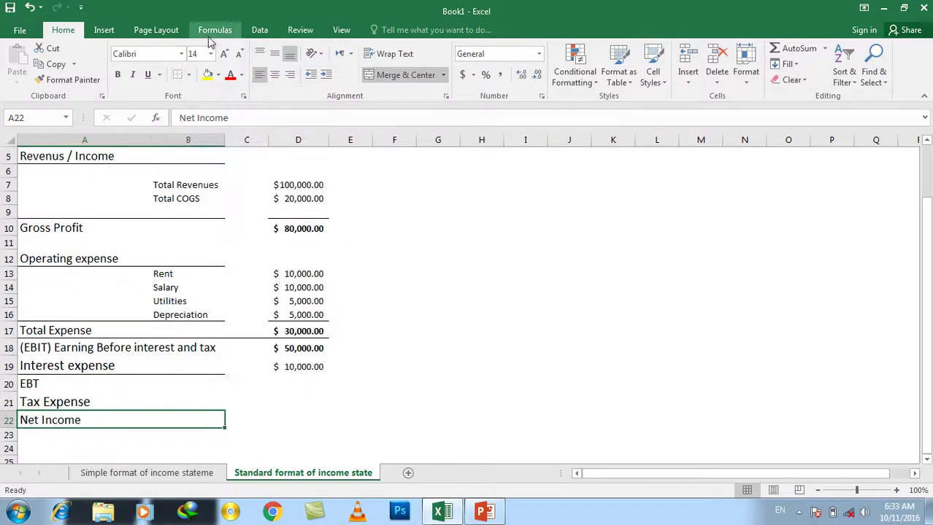
left_click(191, 76)
left_click(206, 139)
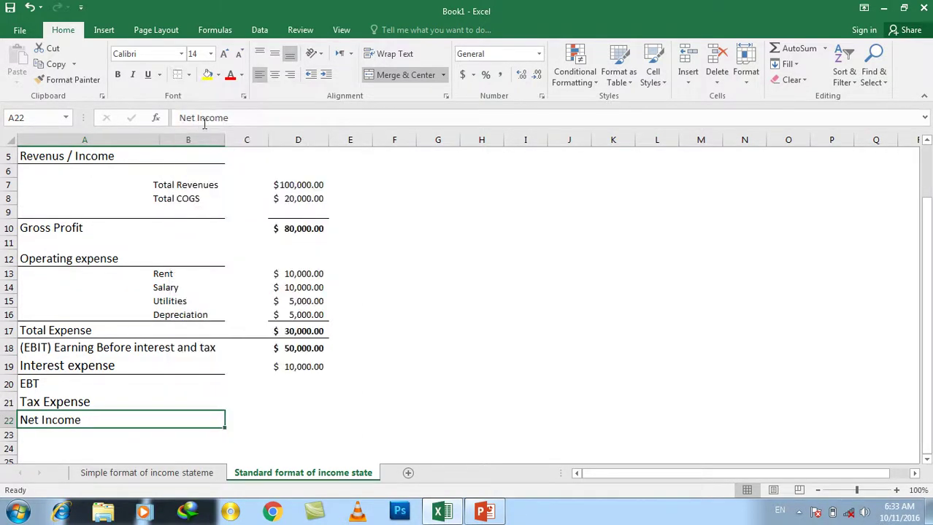
left_click(379, 285)
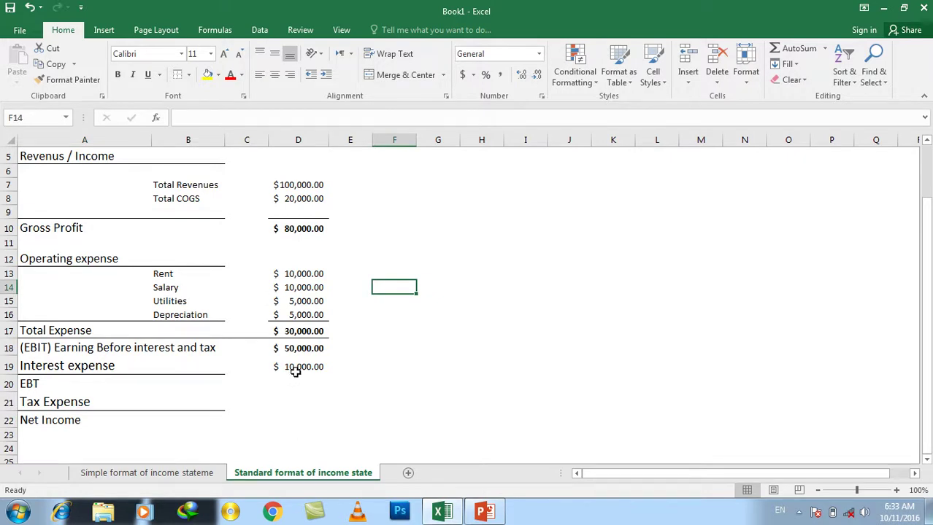
Enter the EBT formula =D18-D19 in D20
left_click(295, 370)
left_click(296, 383)
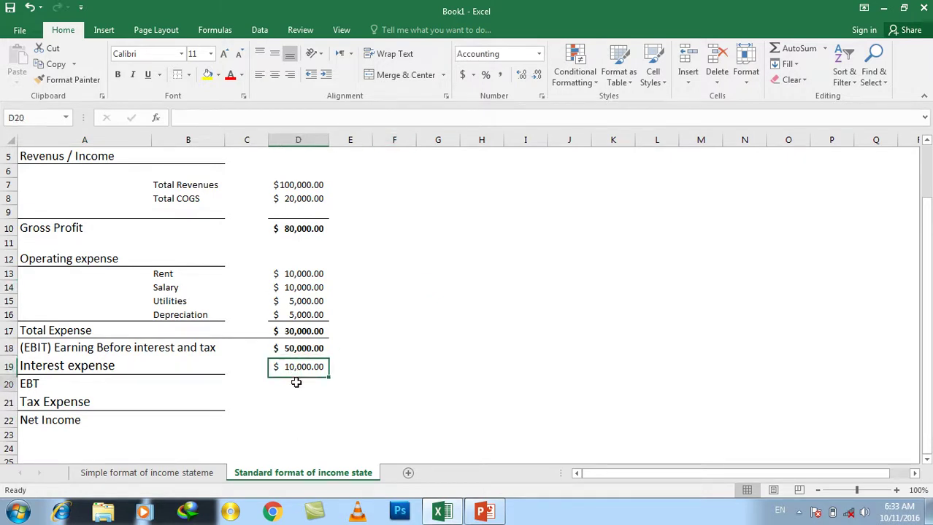
type("=")
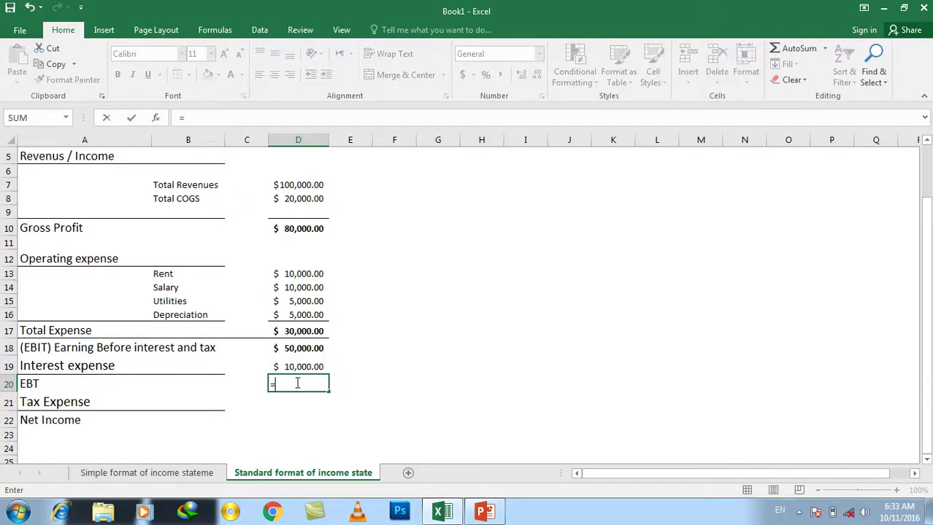
left_click(294, 351)
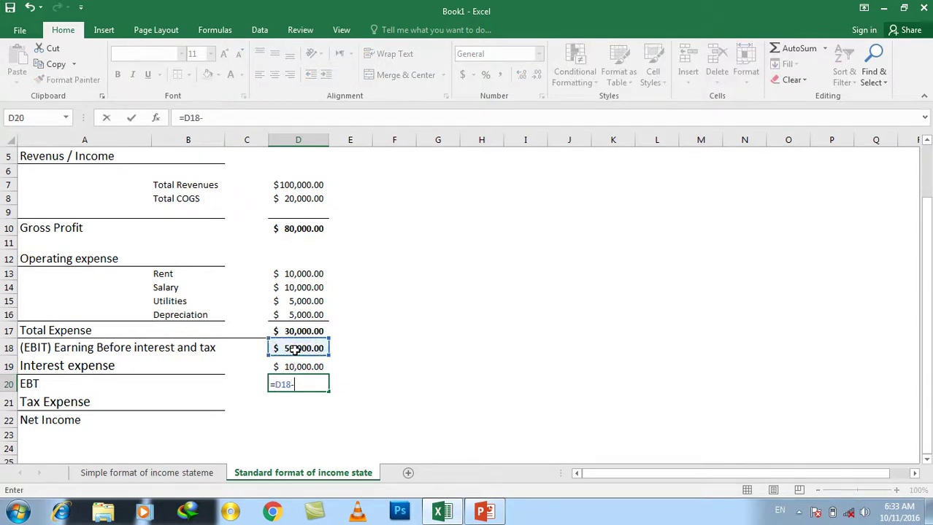
type("-")
left_click(292, 367)
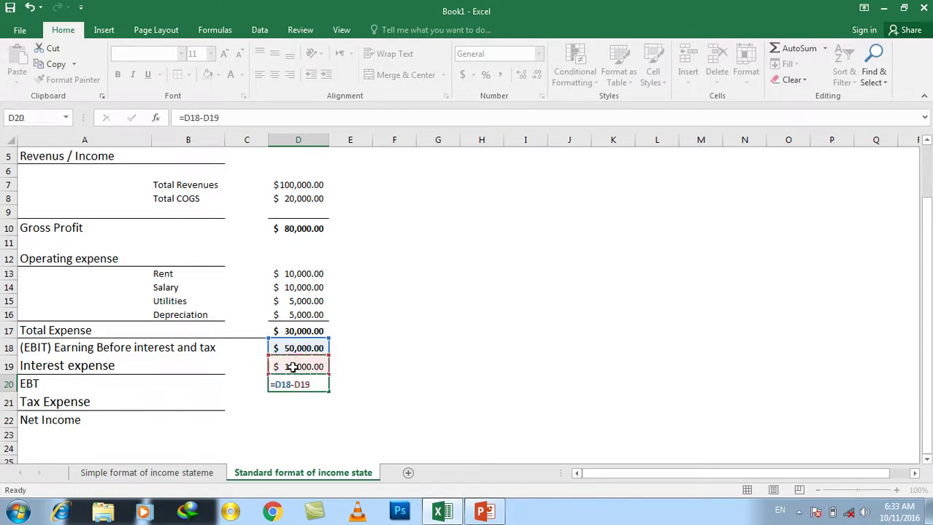
key("Return")
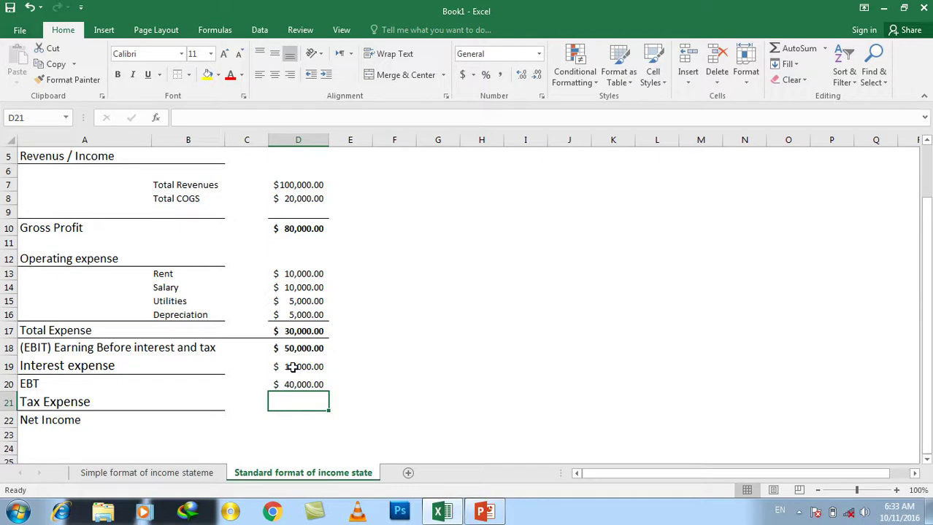
Enter a 10000 tax expense in D21 and the Net Income formula =D20-D21 in D22
left_click(483, 512)
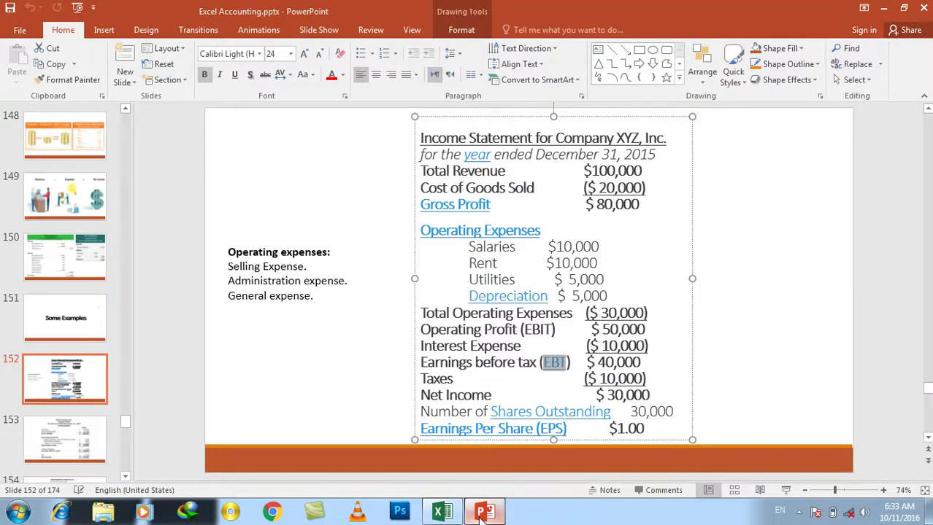
left_click(483, 512)
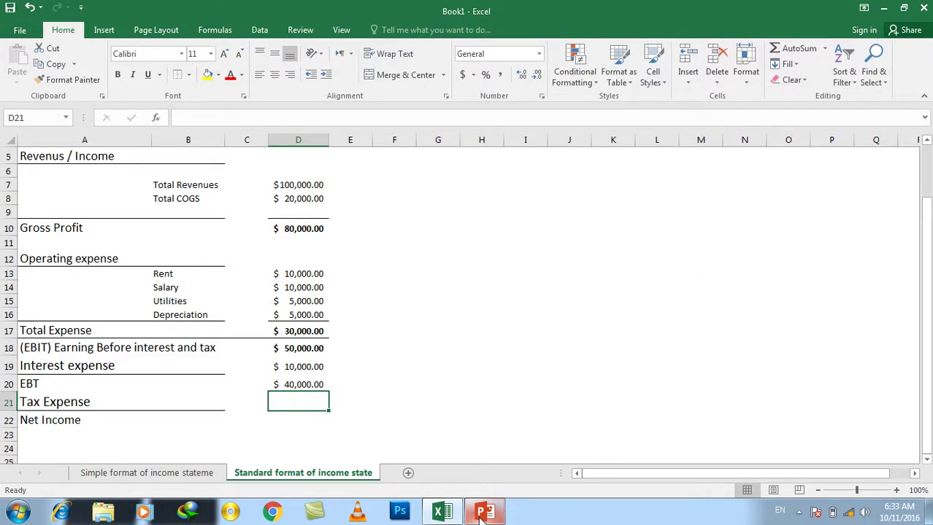
type("1")
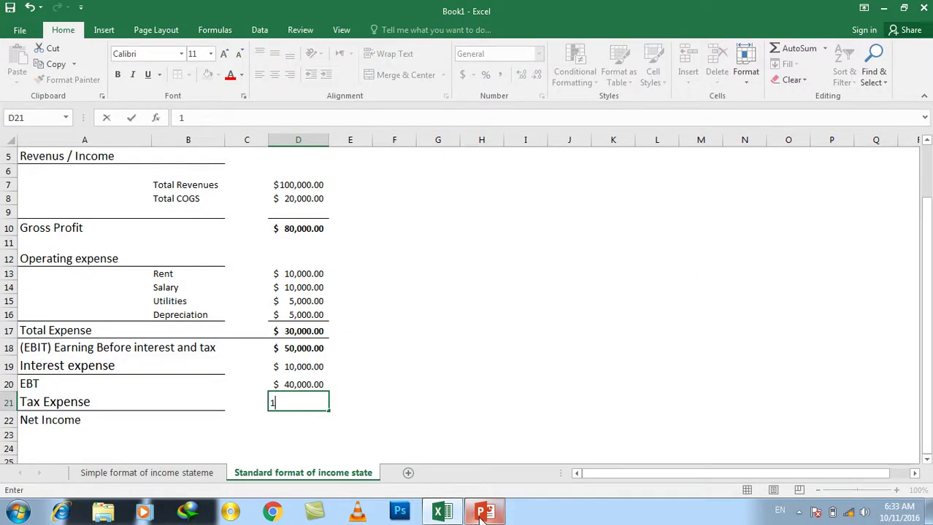
type("000")
key("Return")
type("=")
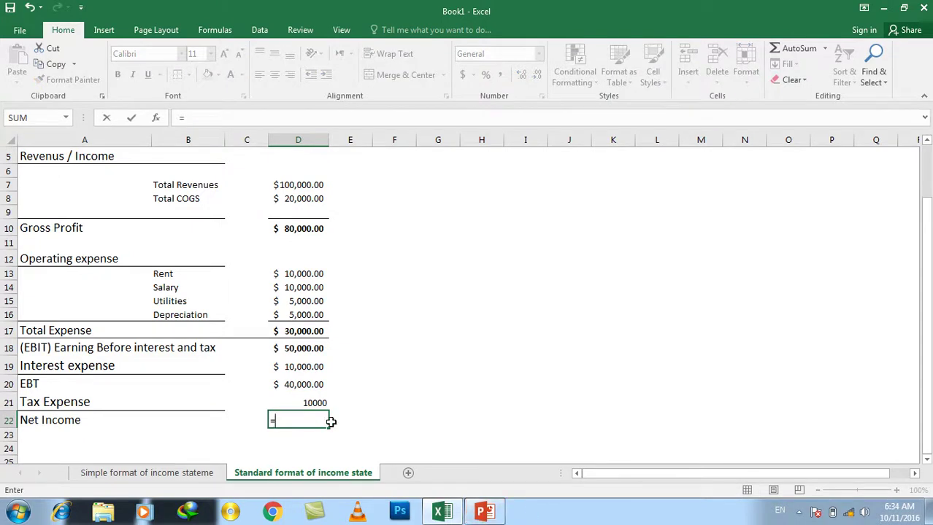
left_click(308, 389)
type("-")
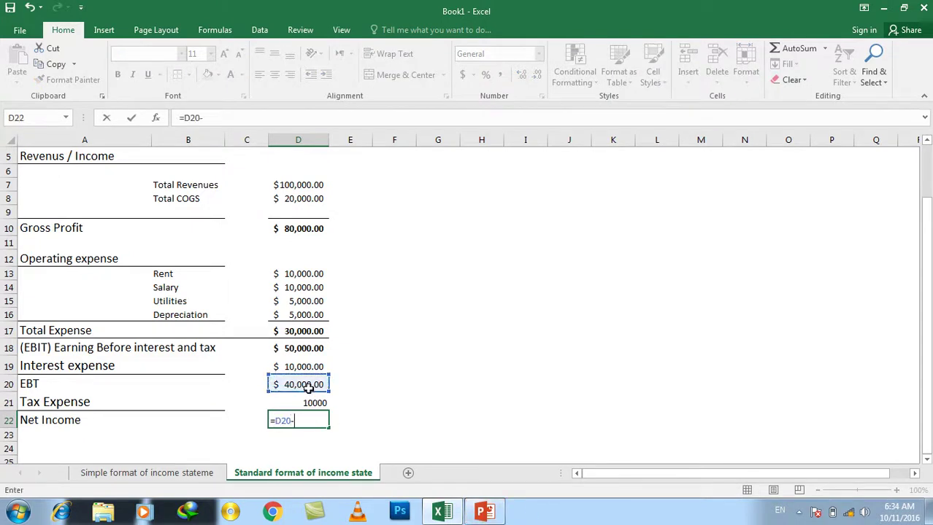
left_click(302, 403)
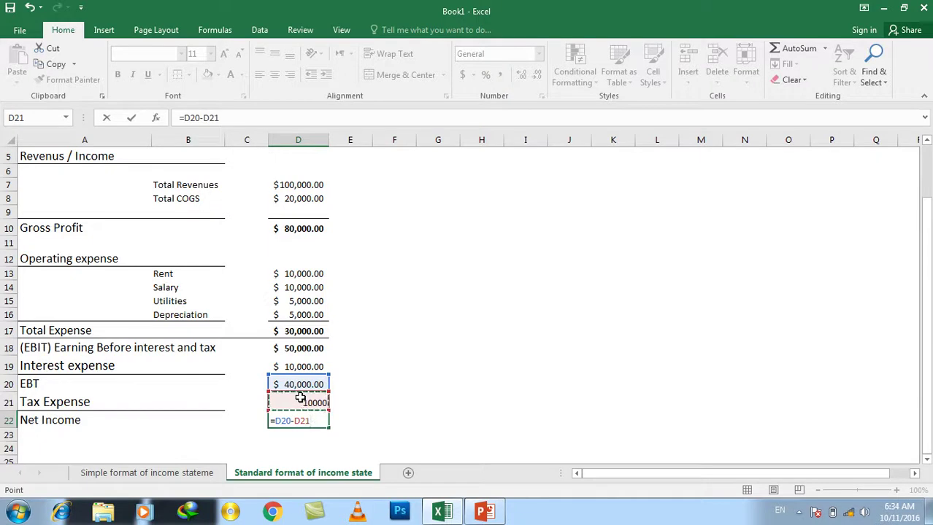
key("Return")
Apply Accounting format to the Tax Expense value and bold the Net Income and EBT values
left_click(302, 403)
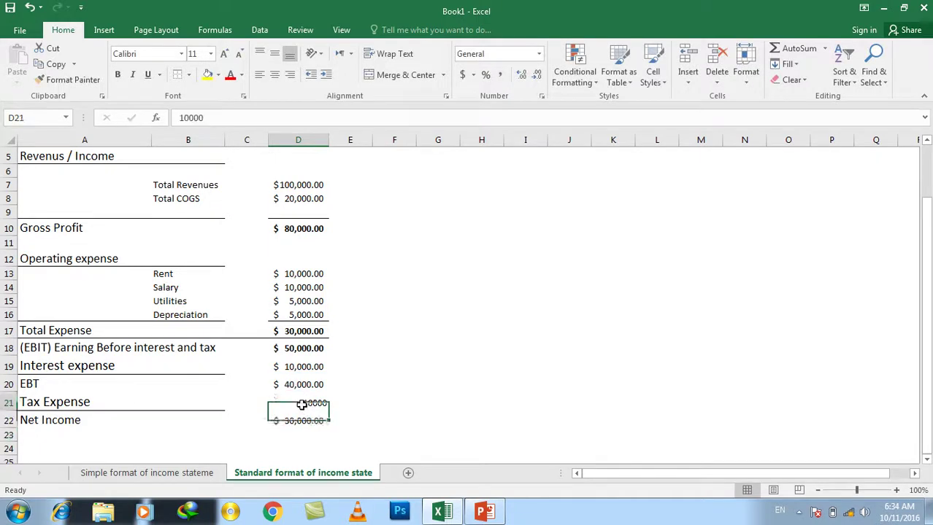
left_click(463, 76)
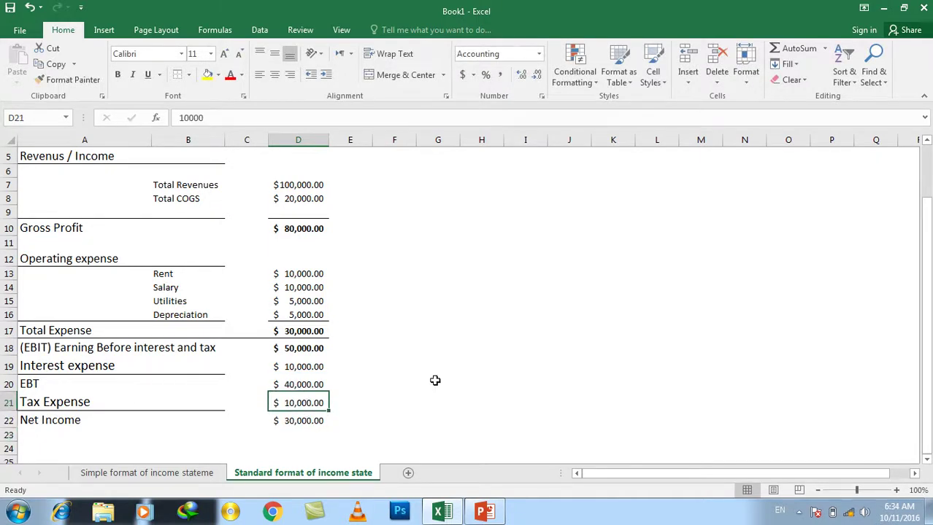
left_click(305, 421)
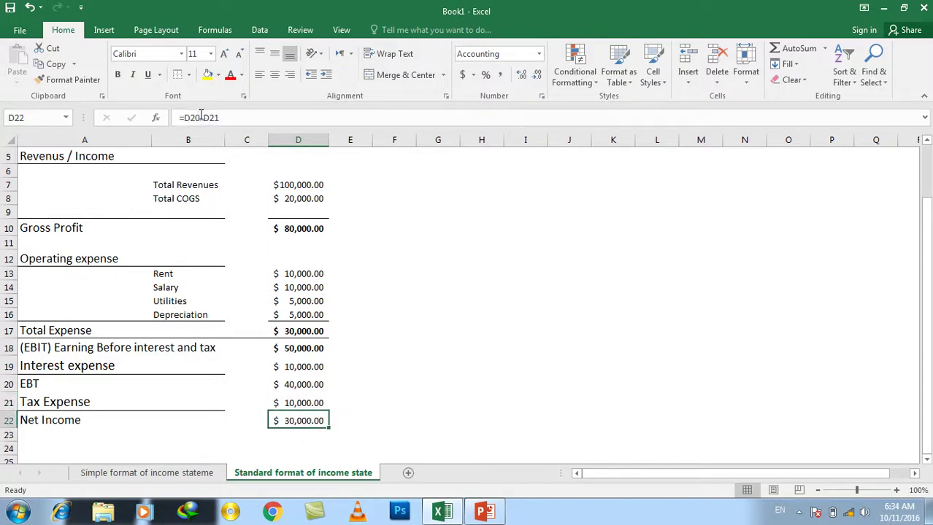
left_click(281, 385)
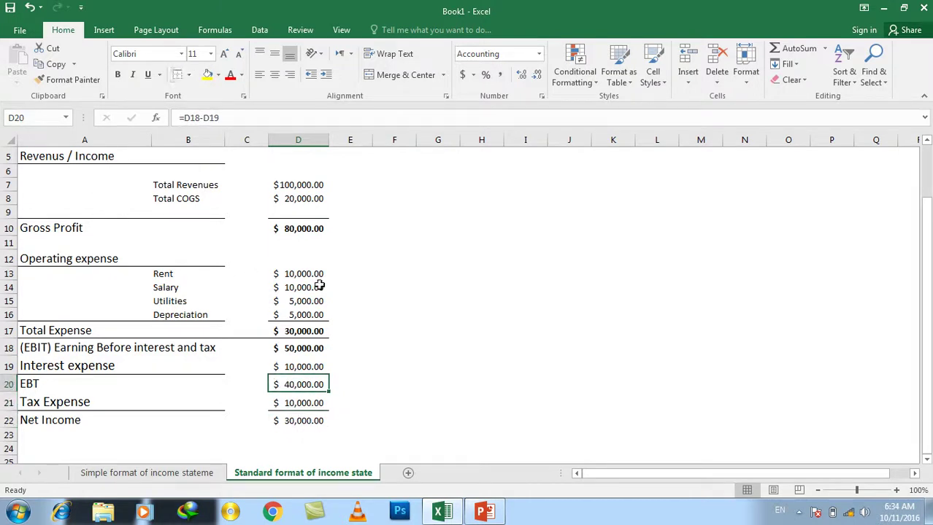
left_click(400, 311)
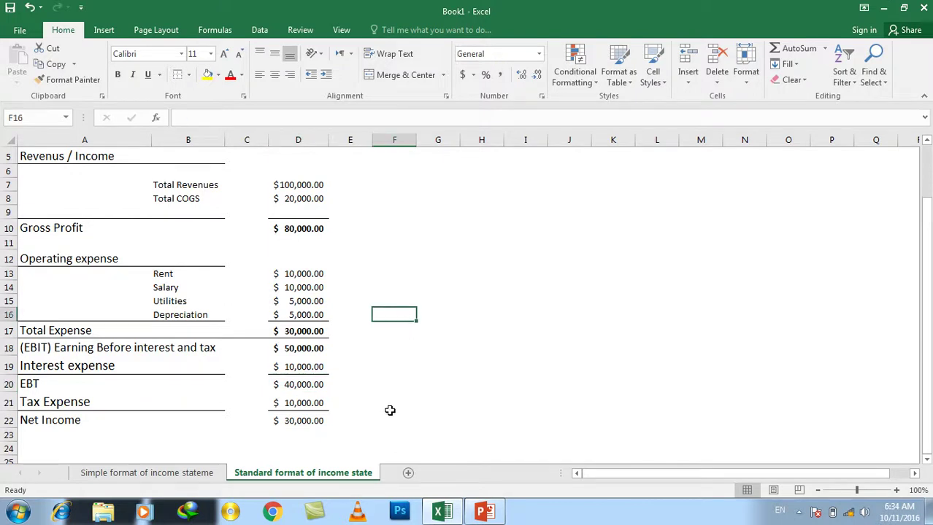
left_click(312, 420)
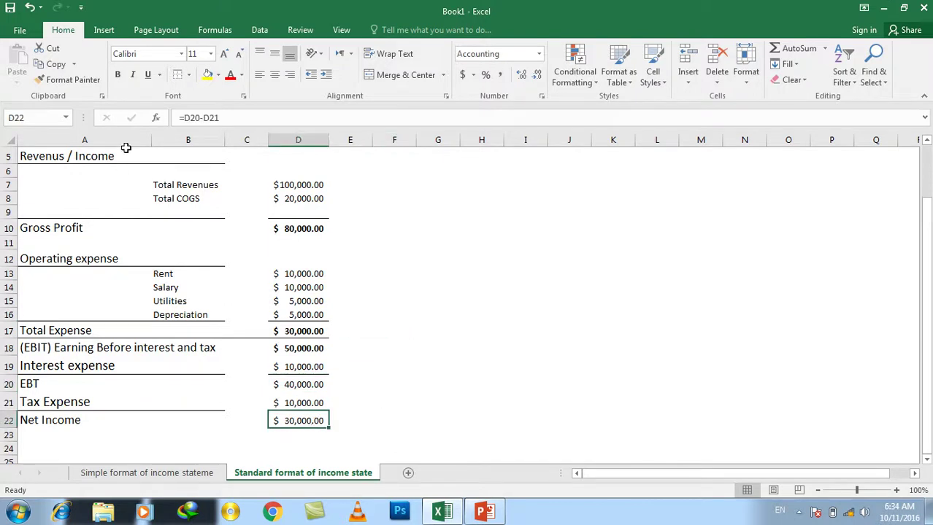
left_click(119, 75)
left_click(288, 386)
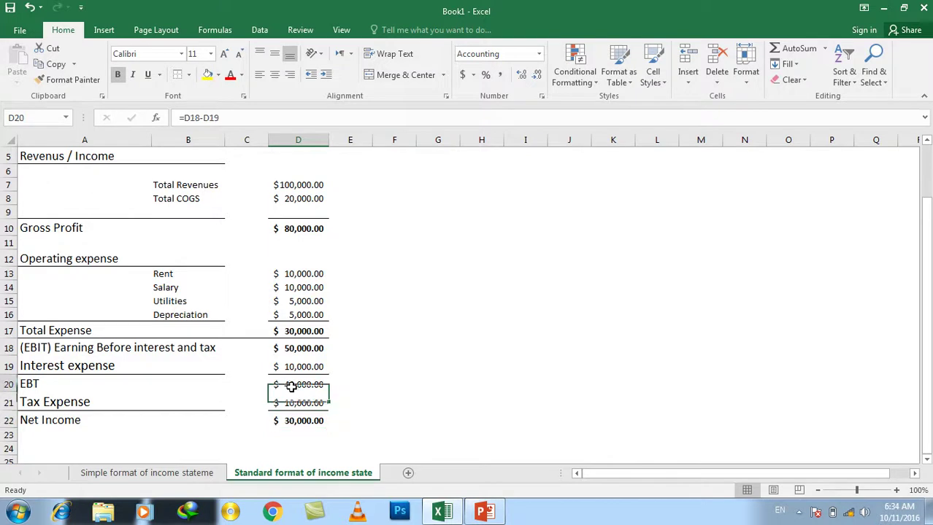
left_click(119, 75)
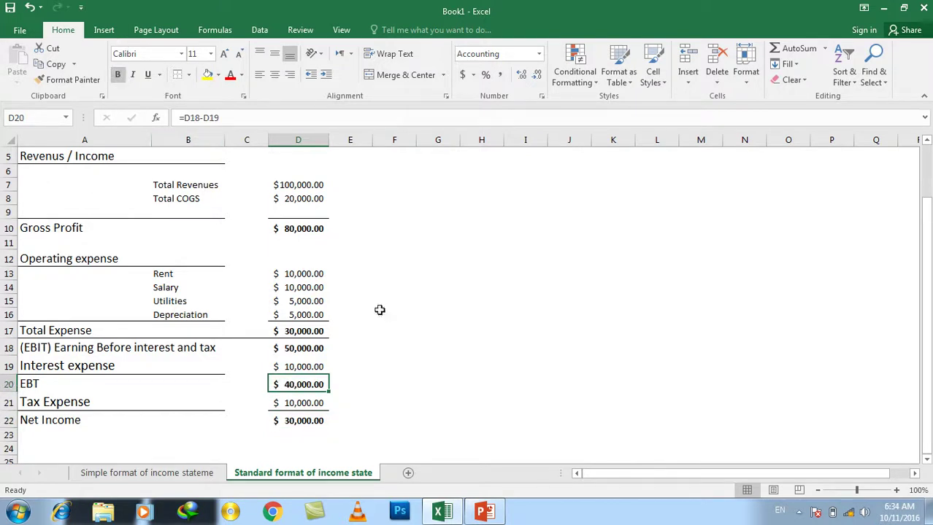
left_click(401, 330)
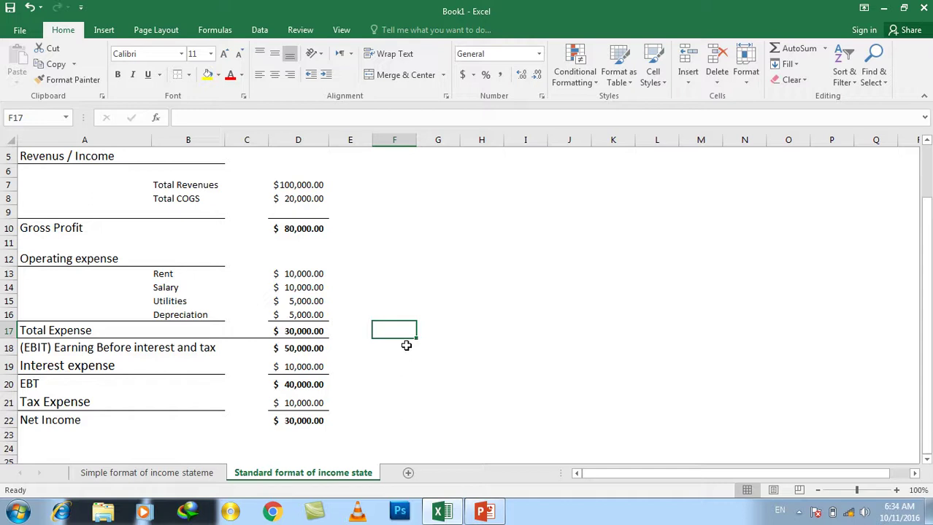
left_click(483, 511)
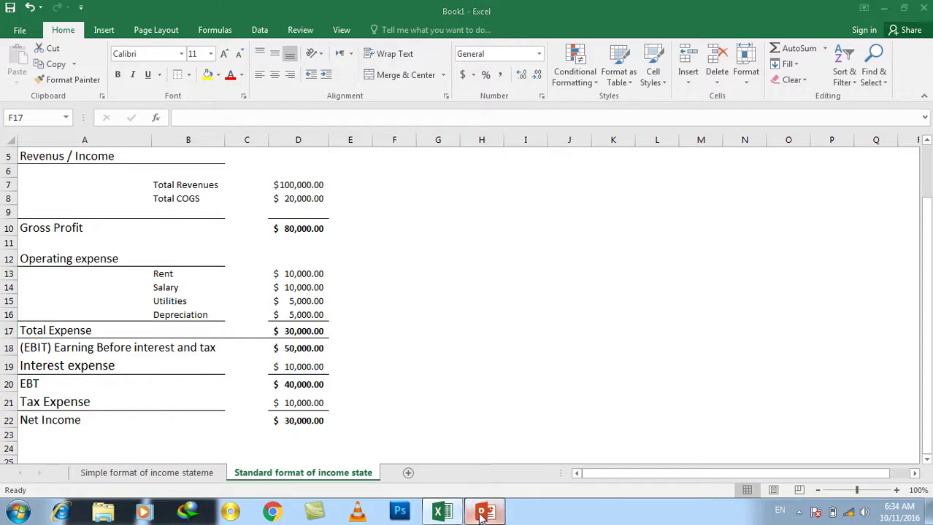
double_click(627, 394)
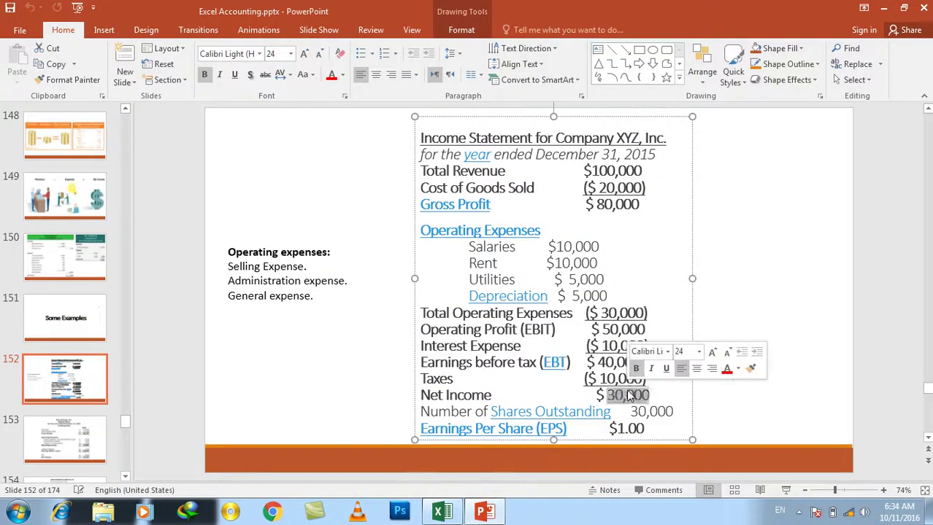
key("ctrl+a")
left_click(627, 395)
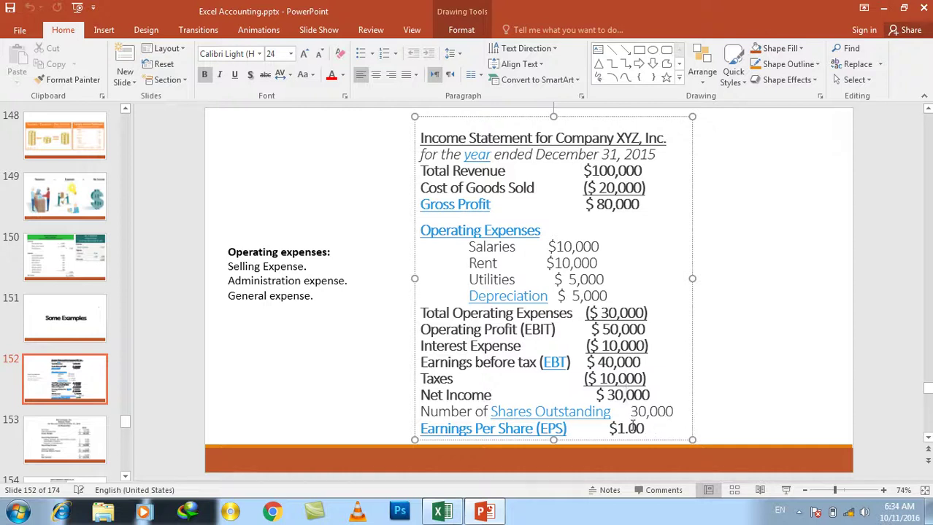
left_click(484, 511)
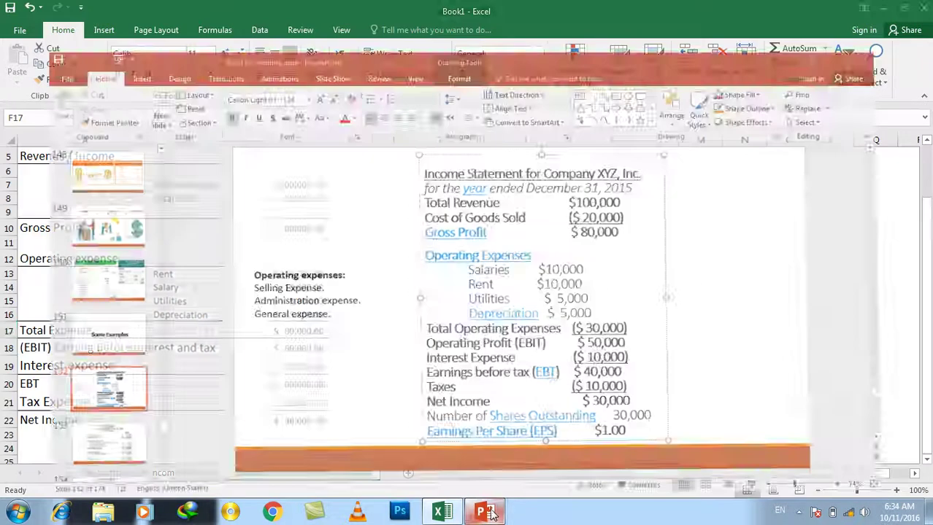
Add the row labels 'N of Shares' in A23 and 'EPS' in A24
left_click(60, 433)
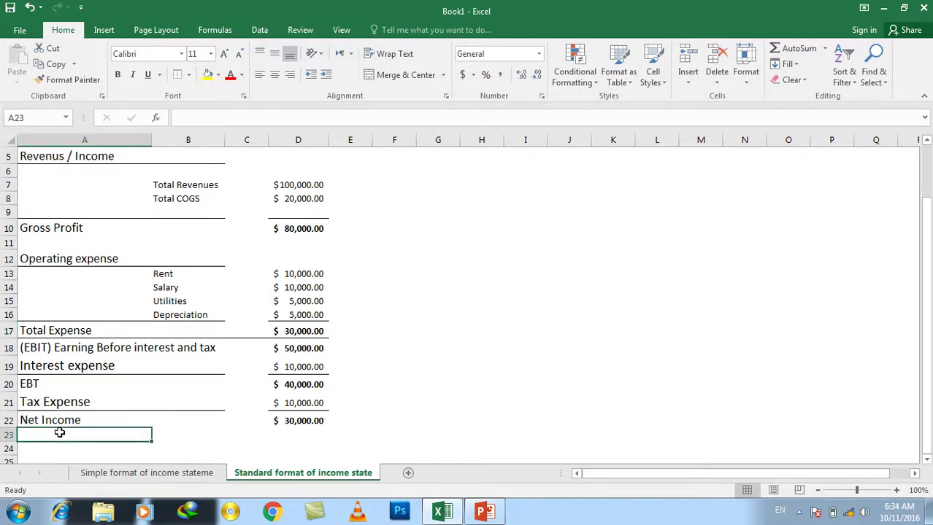
type("N of ")
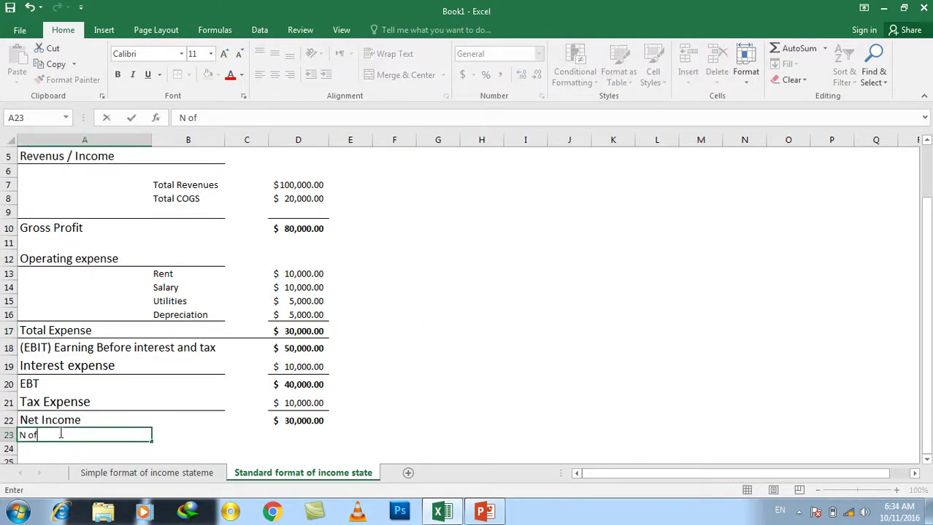
type("Shares")
key("Return")
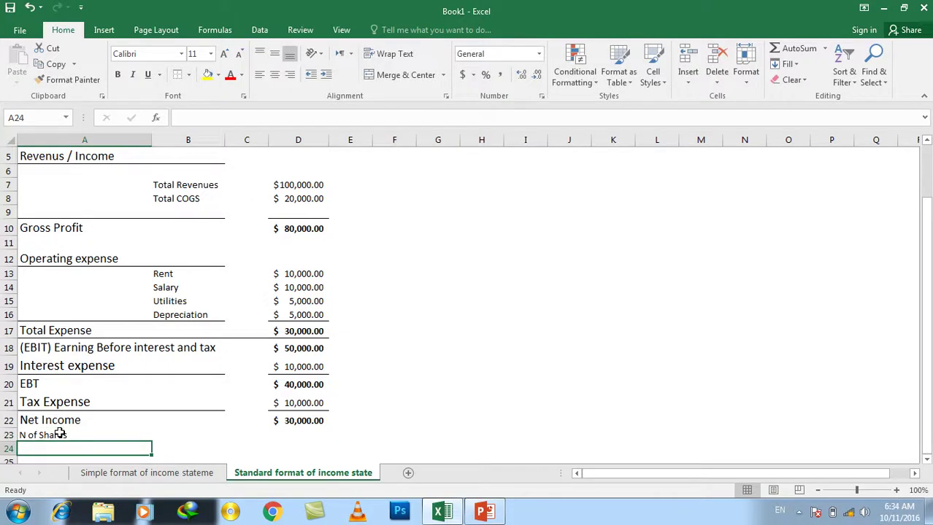
type("EPS")
key("BackSpace")
key("BackSpace")
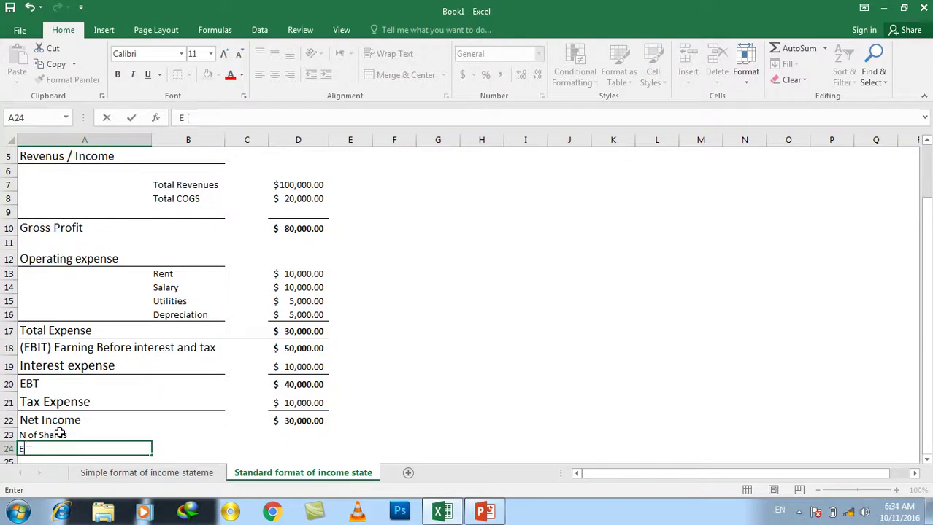
key("Return")
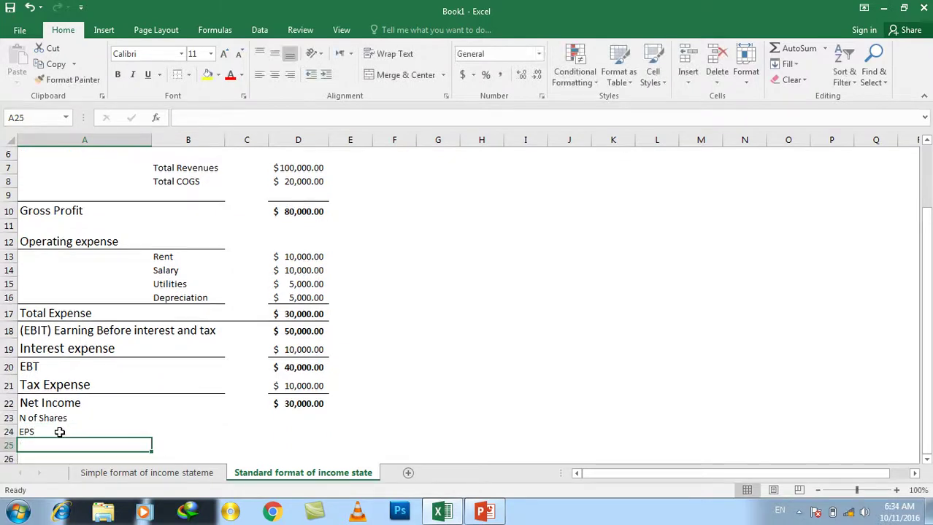
Enter 30000 as the number of shares in D23
left_click(496, 516)
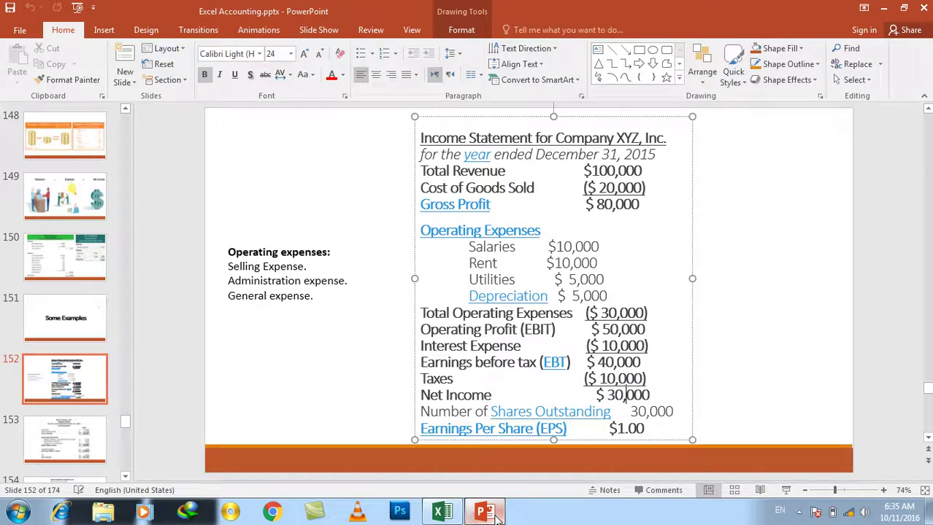
left_click(443, 513)
left_click(298, 422)
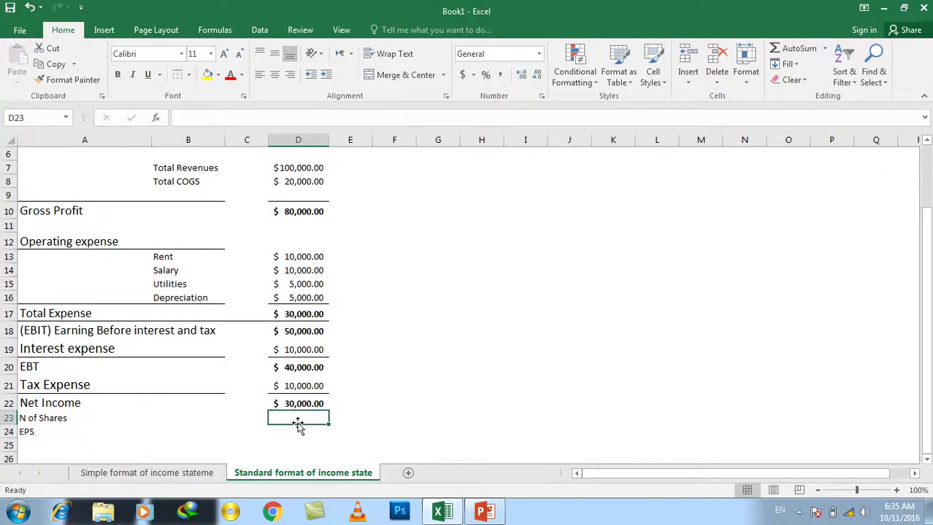
type("3000")
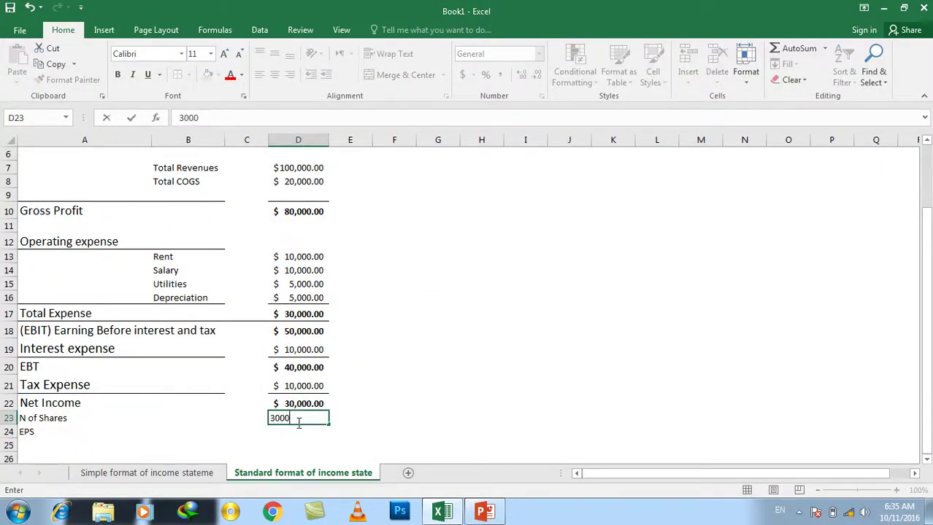
type("0")
key("Return")
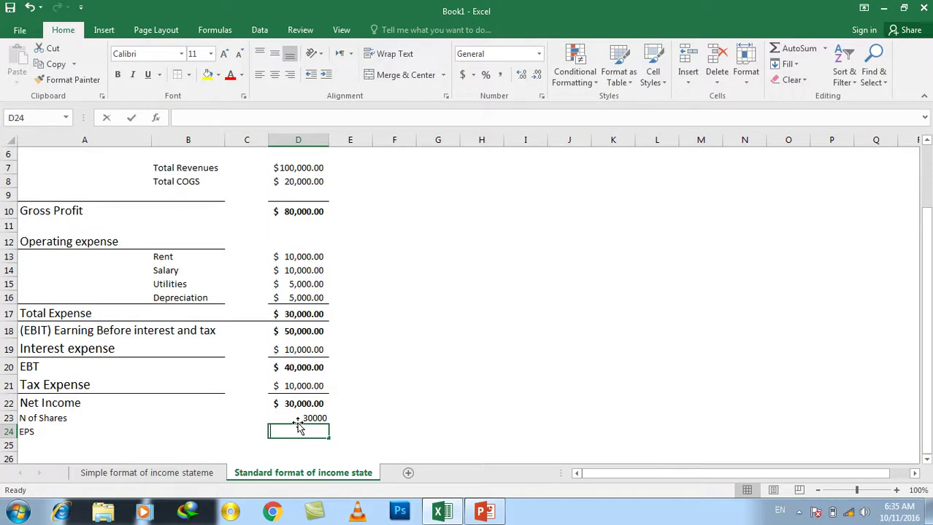
Calculate EPS in D24 with =D22/D23, giving $1.00
type("=")
left_click(294, 403)
type("/")
left_click(301, 416)
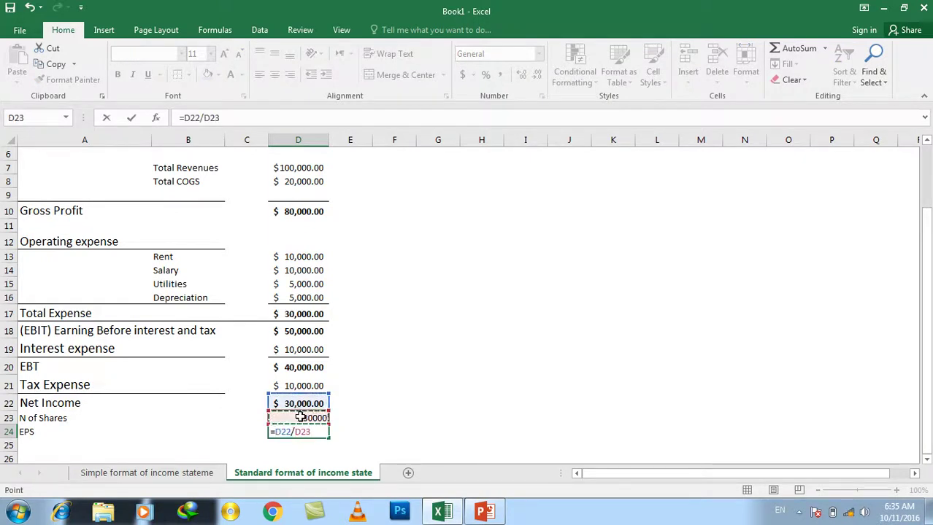
key("Return")
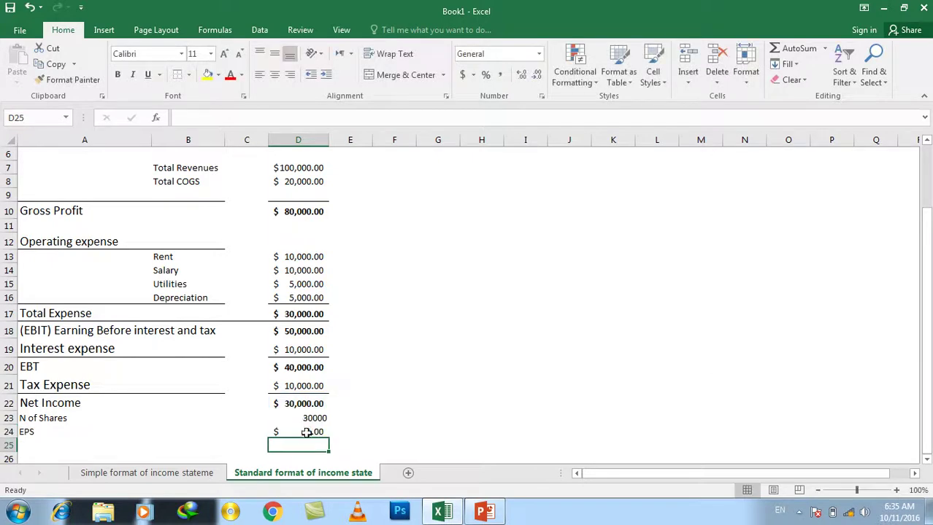
Apply Accounting format to the 30000 share count and copy Net Income's label style onto EPS
left_click_drag(306, 431, 298, 403)
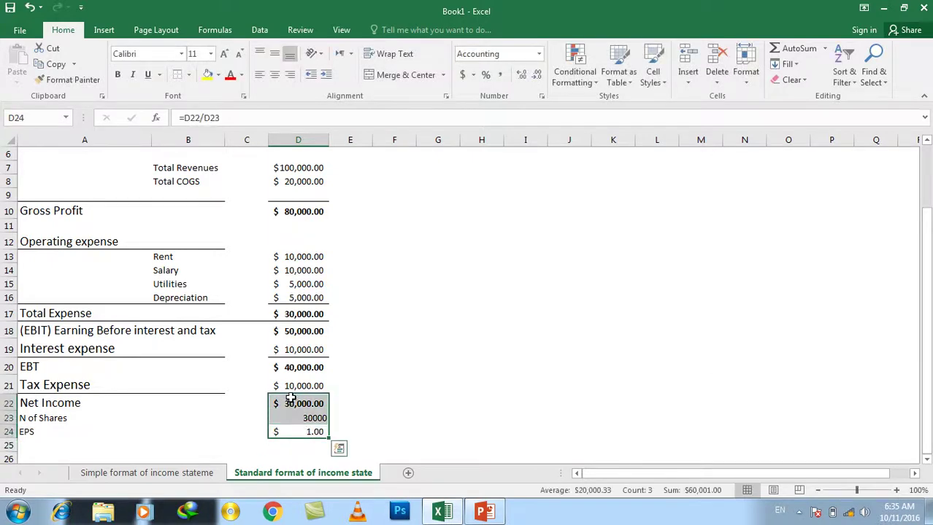
left_click(462, 75)
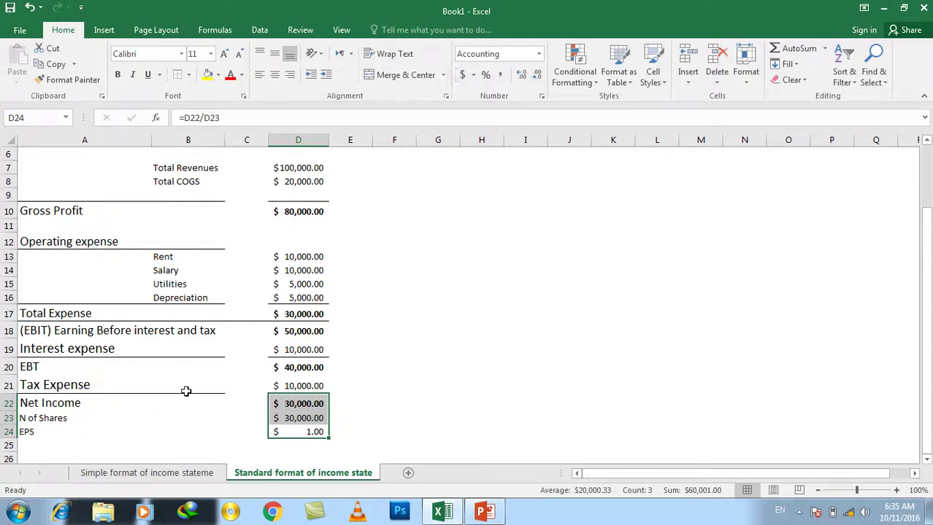
left_click(35, 438)
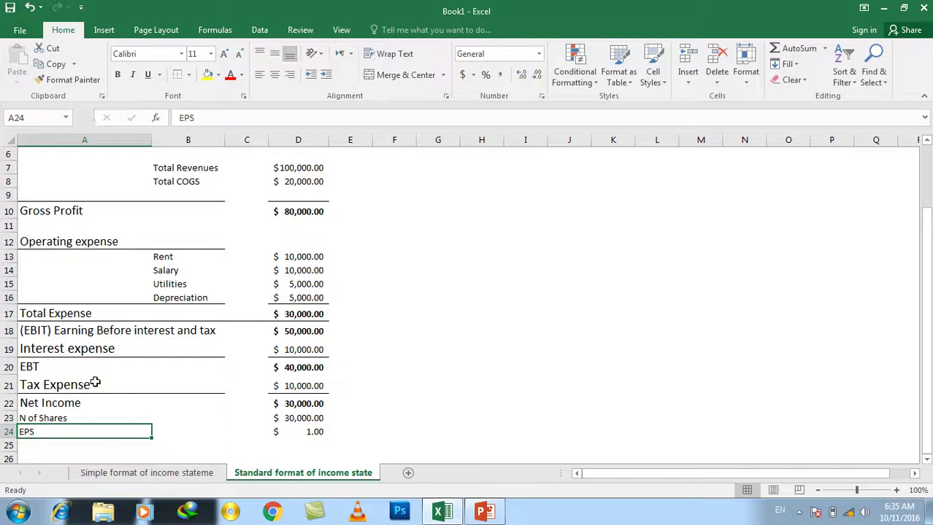
left_click(75, 407)
left_click(67, 79)
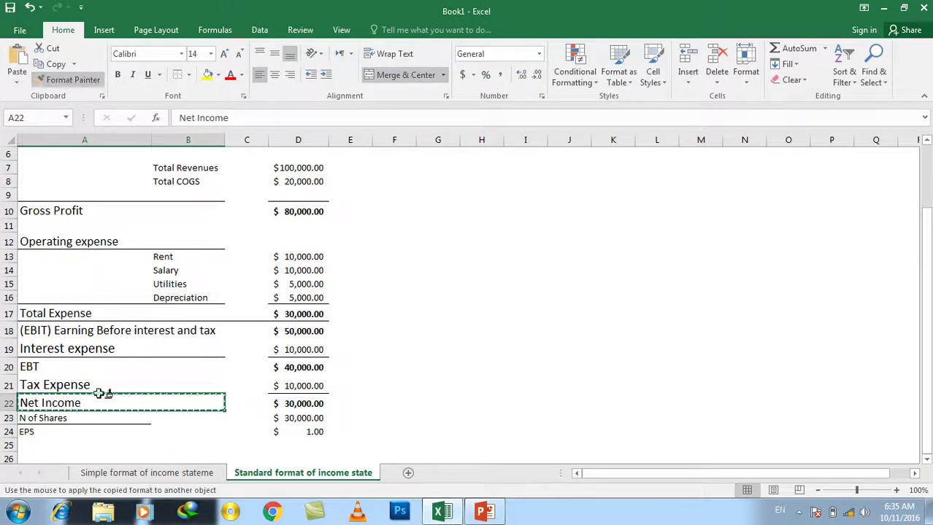
left_click(71, 432)
left_click(285, 430)
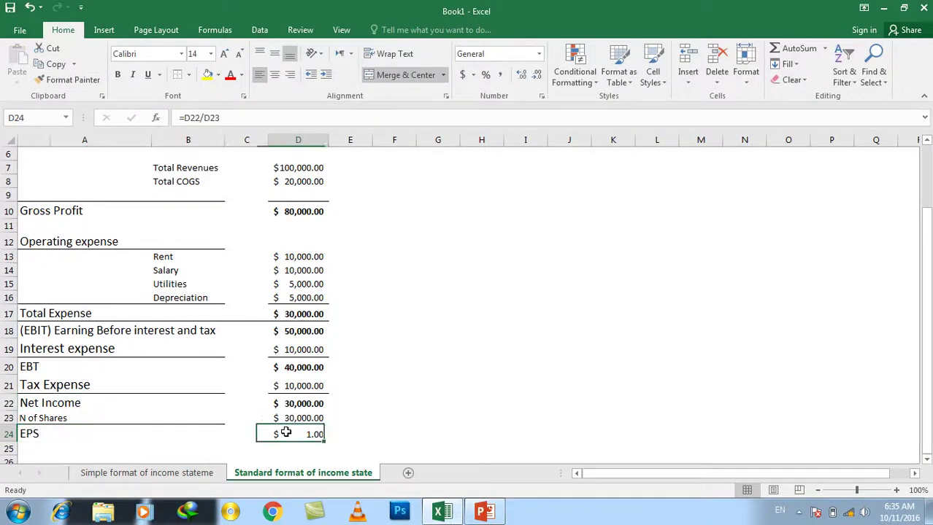
left_click(419, 280)
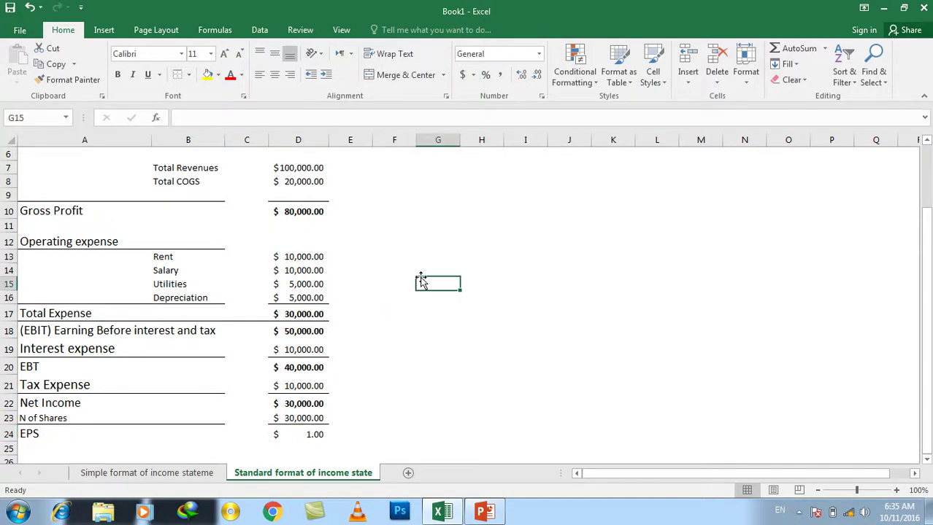
left_click(182, 474)
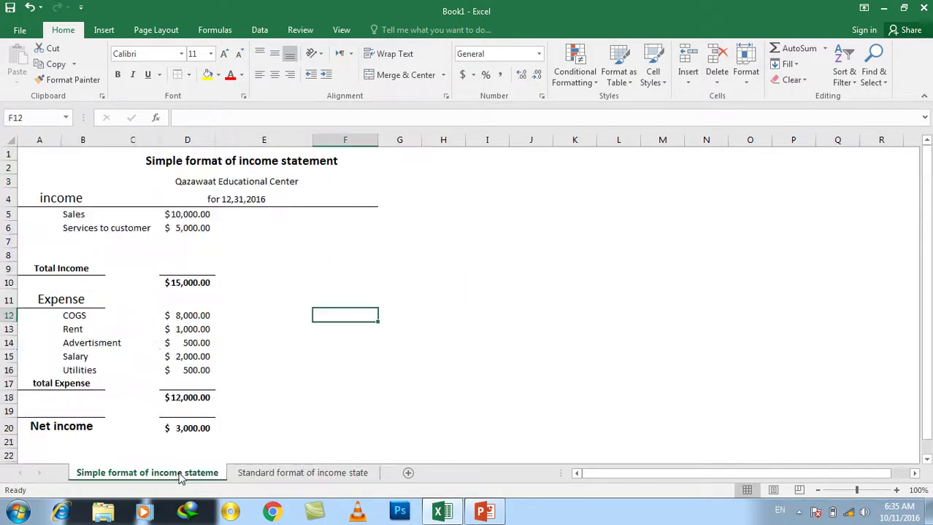
left_click(274, 473)
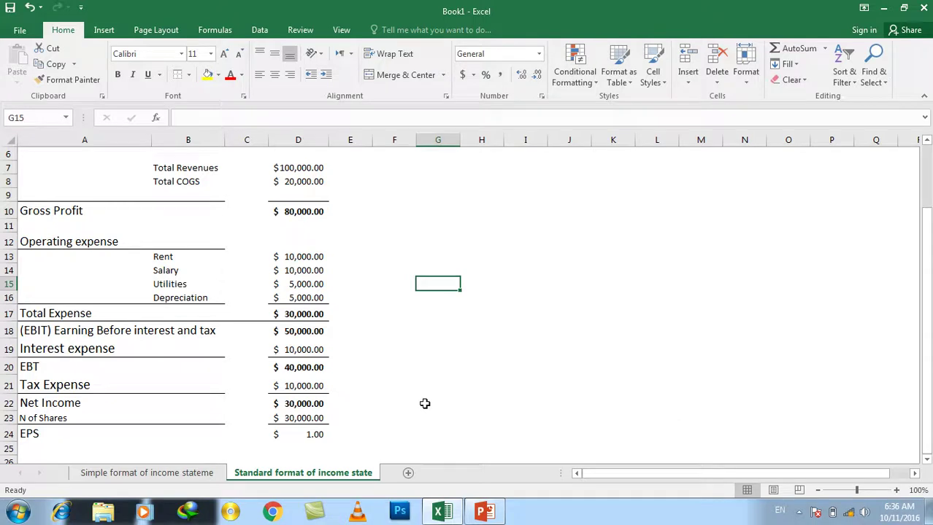
Browse the save dialog to the Excel Accounting folder on the E: drive
key("ctrl+s")
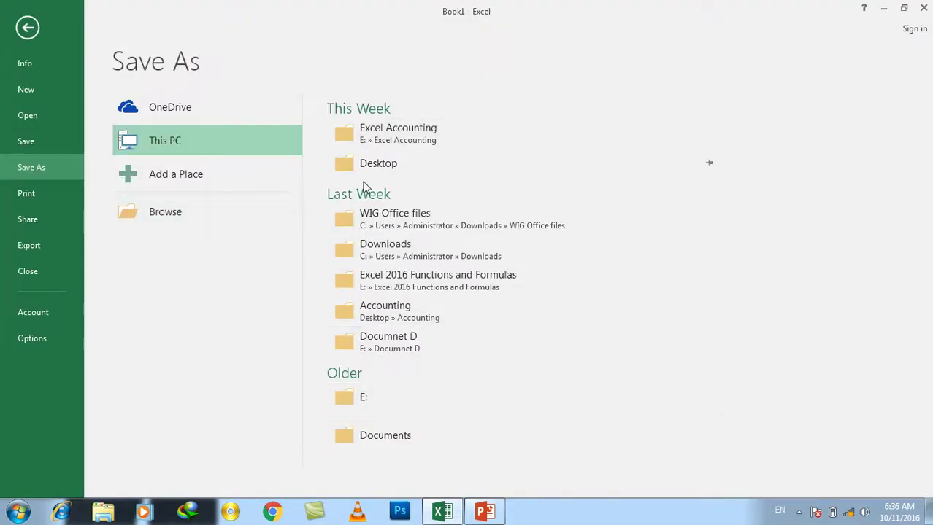
left_click(369, 173)
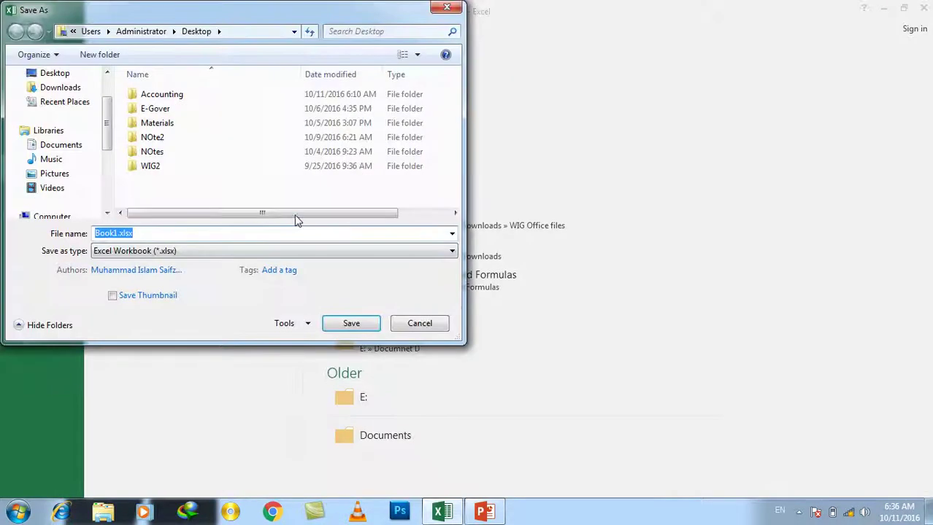
left_click_drag(108, 138, 111, 111)
scroll(87, 168, "down", 3)
scroll(88, 183, "up", 1)
scroll(93, 207, "down", 1)
left_click(94, 205)
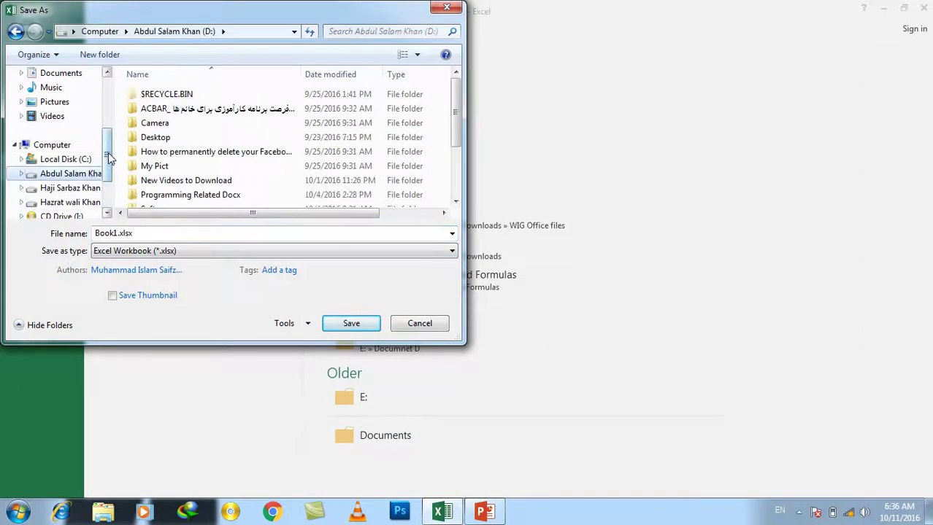
scroll(91, 154, "down", 3)
left_click(85, 128)
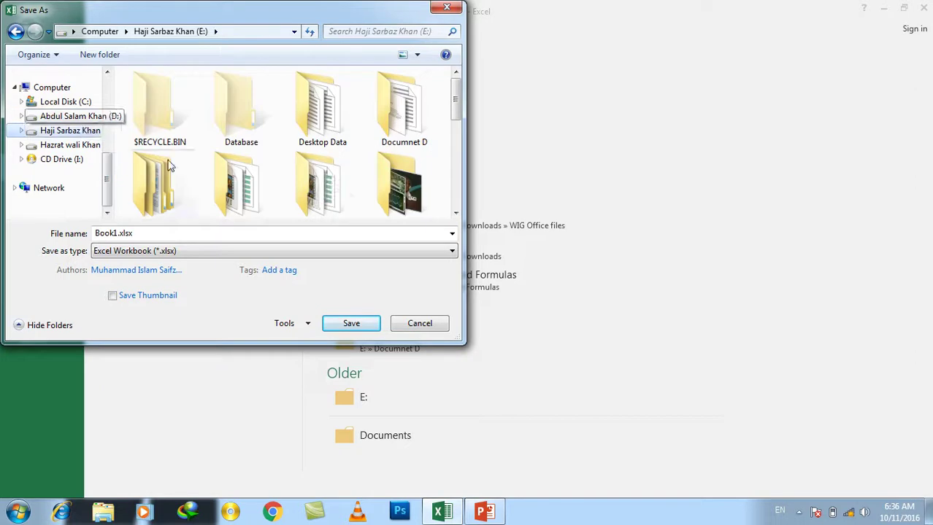
left_click_drag(456, 96, 458, 114)
double_click(323, 146)
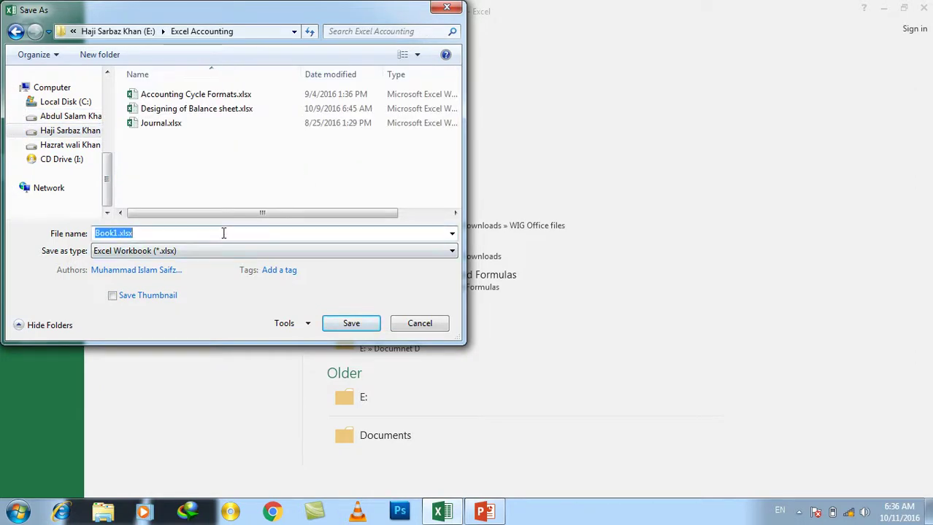
Save the workbook as 'Designing of income statement' and close it
type("Desig")
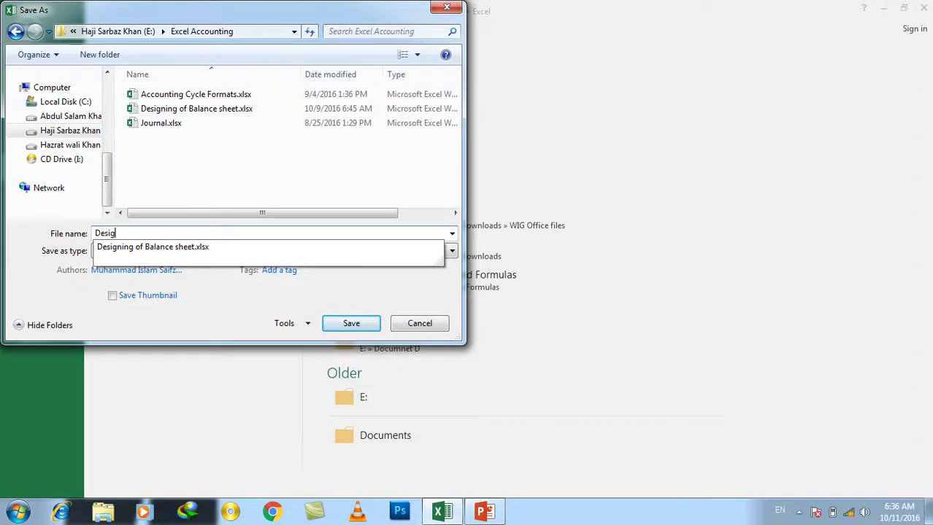
key("Down")
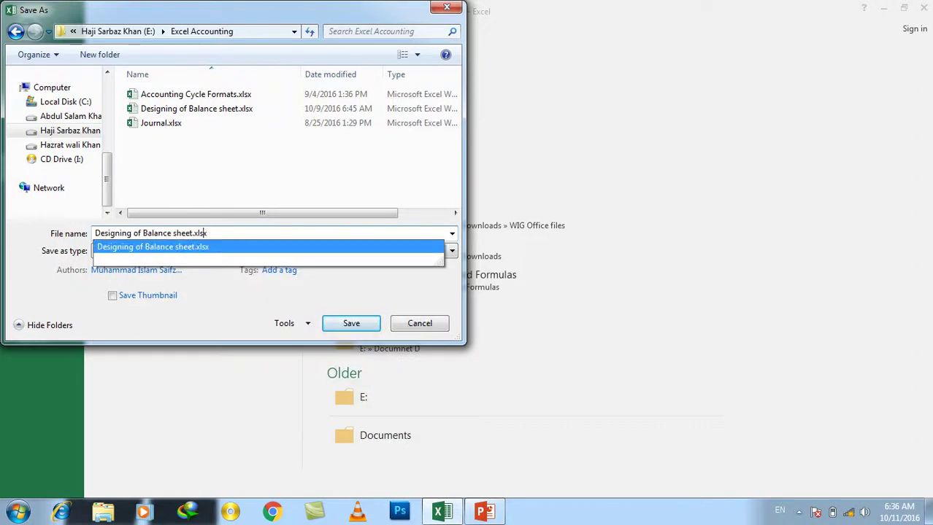
key("BackSpace")
key("BackSpace")
key("BackSpace")
key("BackSpace")
key("BackSpace")
key("BackSpace")
key("BackSpace")
key("BackSpace")
type("incometement")
key("Return")
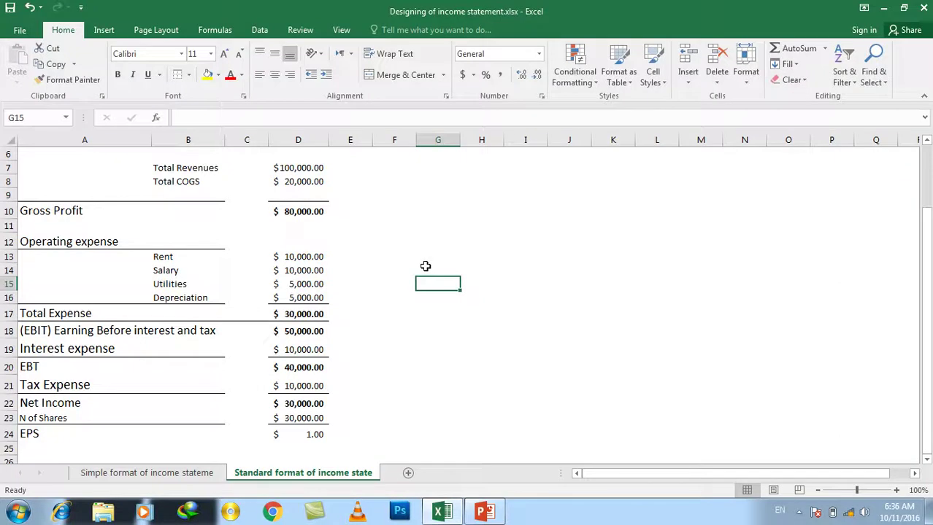
key("ctrl+w")
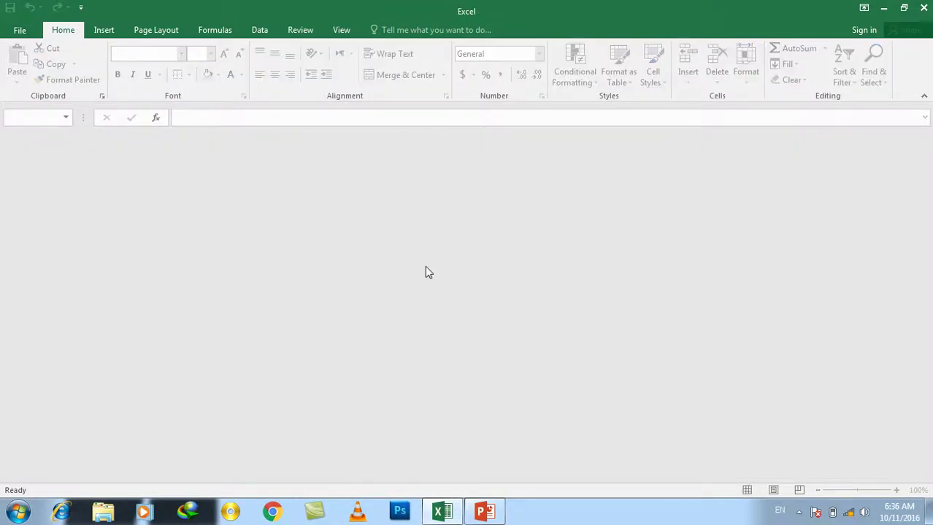